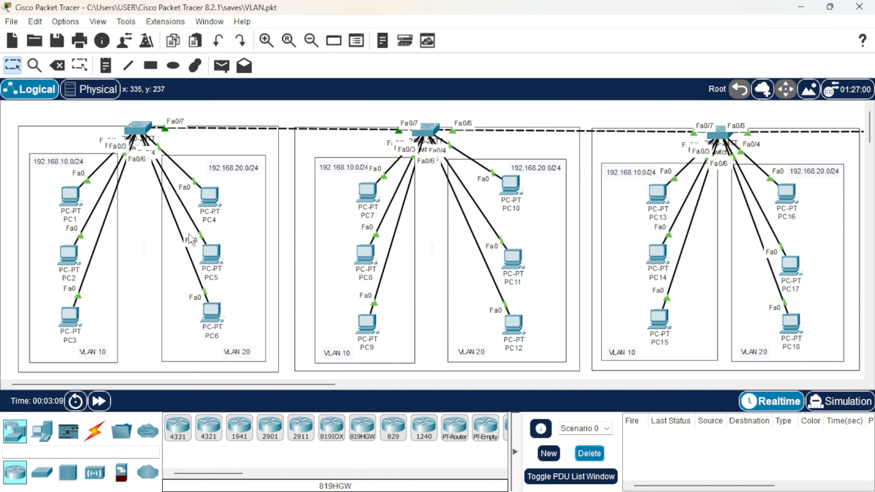
Step: Place a 2811 router in the workspace just below the first switch's group of PCs
{"action": "scroll", "coordinate": [192, 240], "scroll_direction": "down", "scroll_amount": 1}
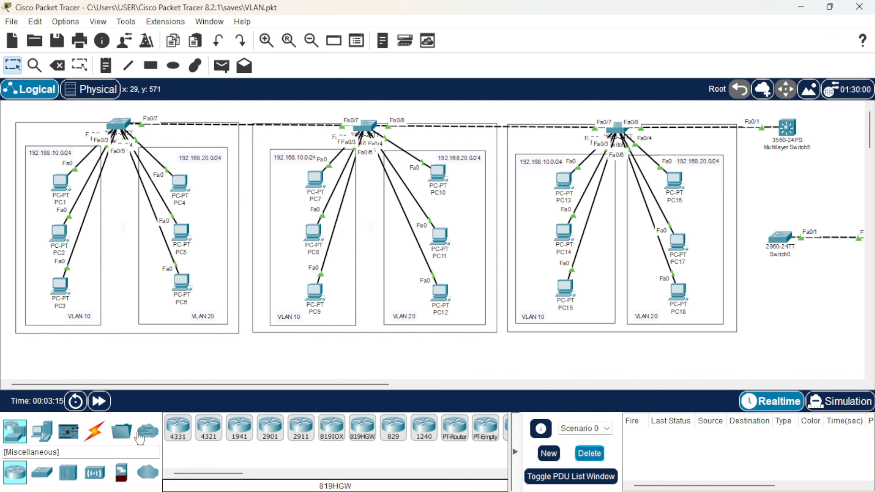
{"action": "scroll", "coordinate": [270, 431], "scroll_direction": "down", "scroll_amount": 10}
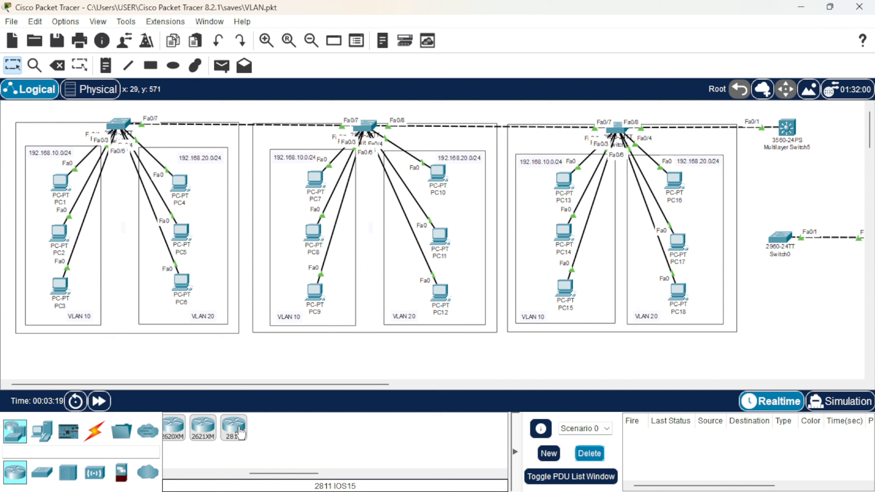
{"action": "left_click_drag", "start_coordinate": [240, 432], "coordinate": [117, 356]}
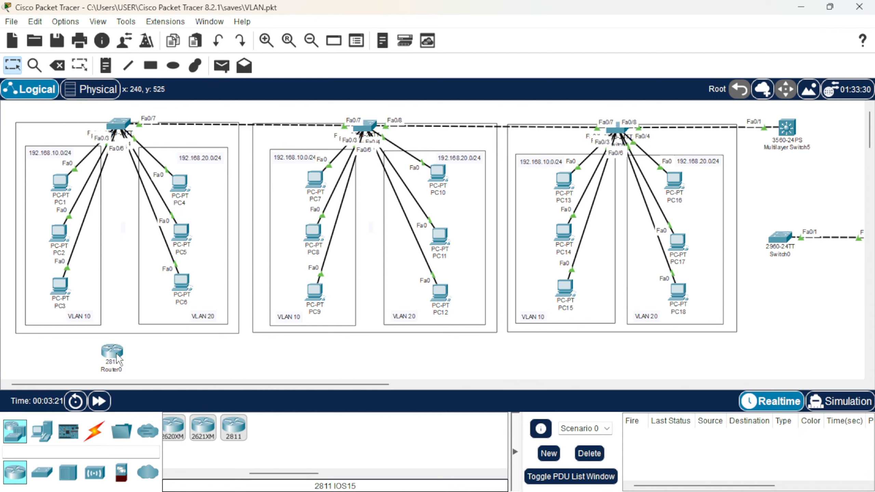
Step: Connect the new router to the first group's switch with an automatically chosen cable, and align the router beneath the switch
{"action": "left_click", "coordinate": [94, 432]}
{"action": "left_click", "coordinate": [178, 429]}
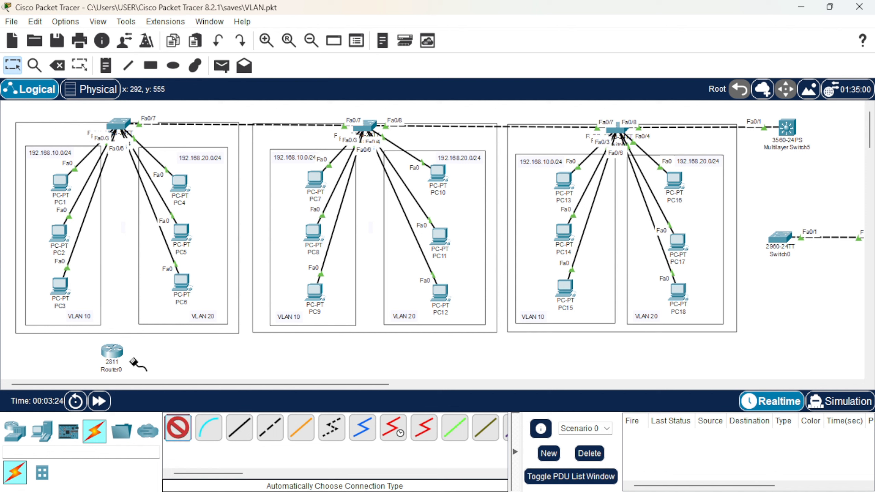
{"action": "left_click", "coordinate": [114, 350]}
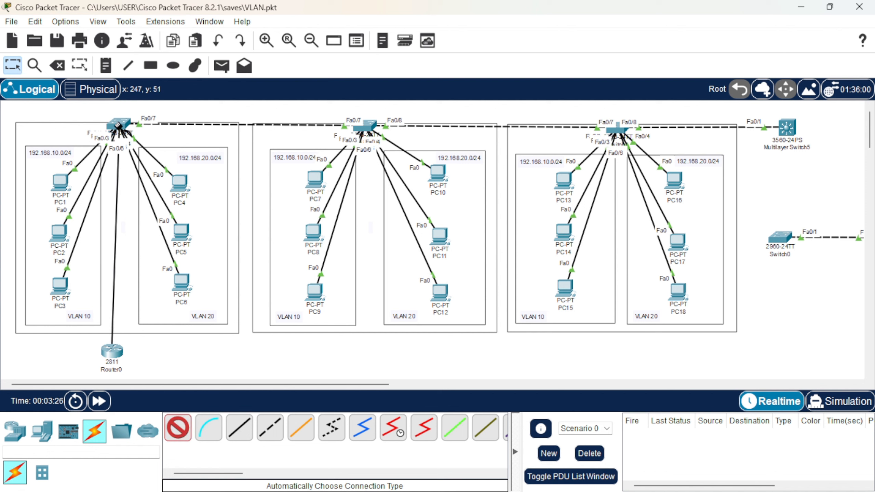
{"action": "left_click", "coordinate": [118, 125]}
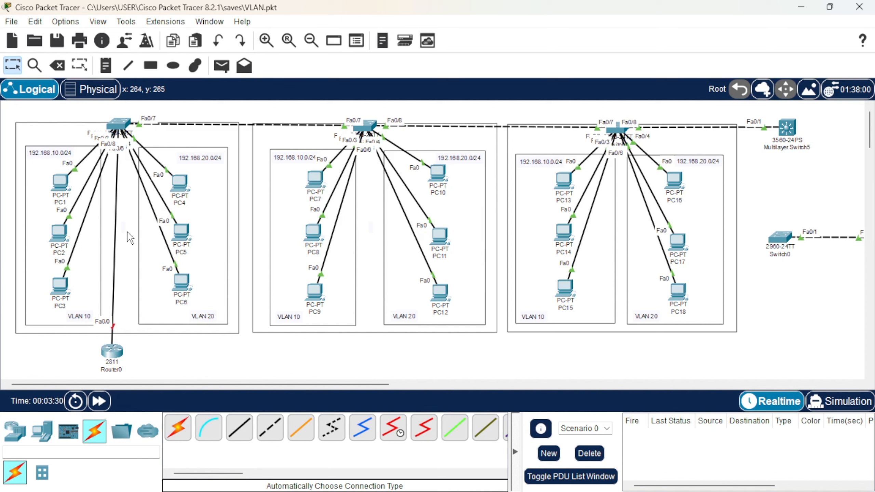
{"action": "left_click_drag", "start_coordinate": [114, 360], "coordinate": [118, 360]}
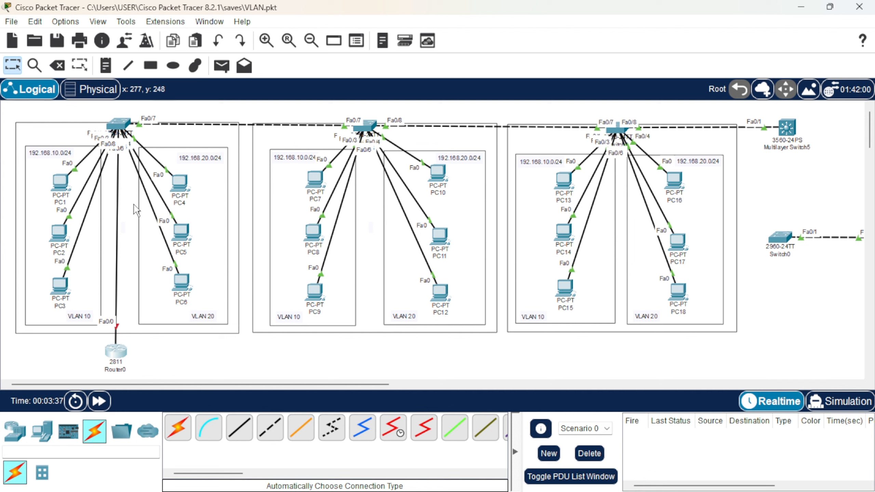
Step: Add a note beside the router whose first line reads "VLAN 1 = 192.168.1.1/24"
{"action": "left_click", "coordinate": [105, 65]}
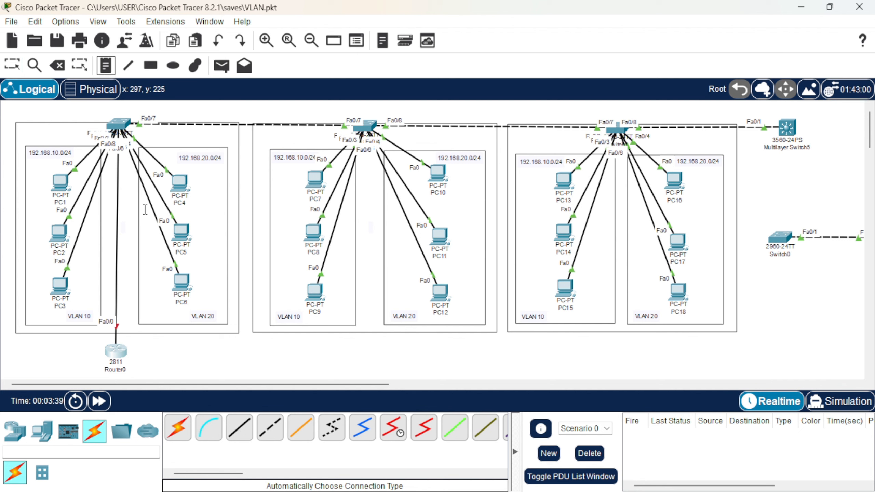
{"action": "left_click", "coordinate": [159, 346]}
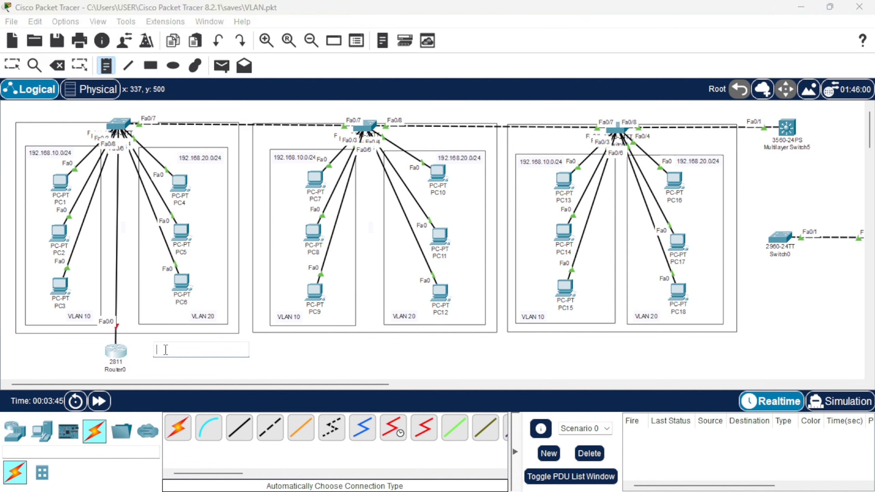
{"action": "type", "text": "VLAN 1"}
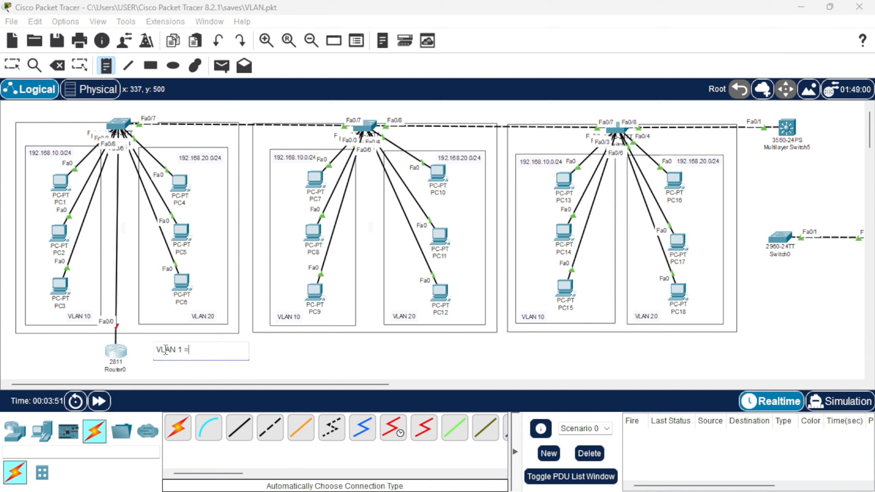
{"action": "type", "text": " = 192.168.1.1/"}
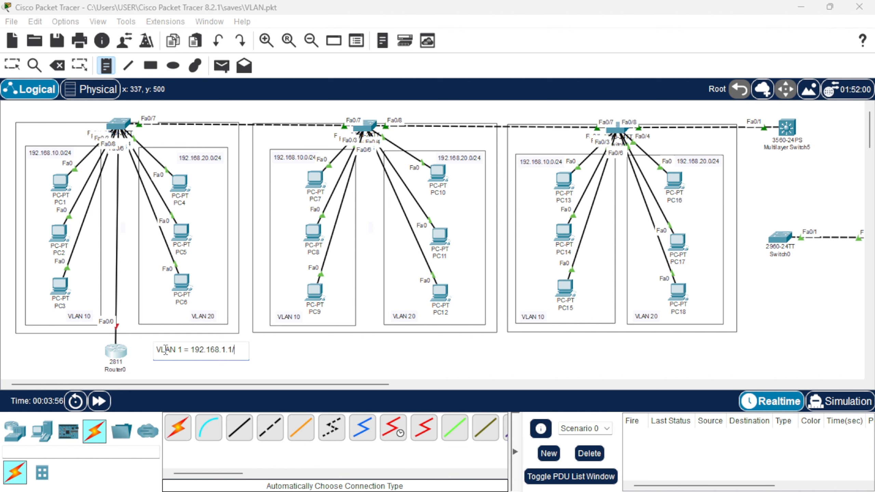
{"action": "type", "text": "24"}
{"action": "key", "text": "Return"}
Step: Complete the note with the lines "VLAN 10 = 192.168.10.1/24" and "VLAN 20 = 192.168.20.1/24"
{"action": "type", "text": "VLAN"}
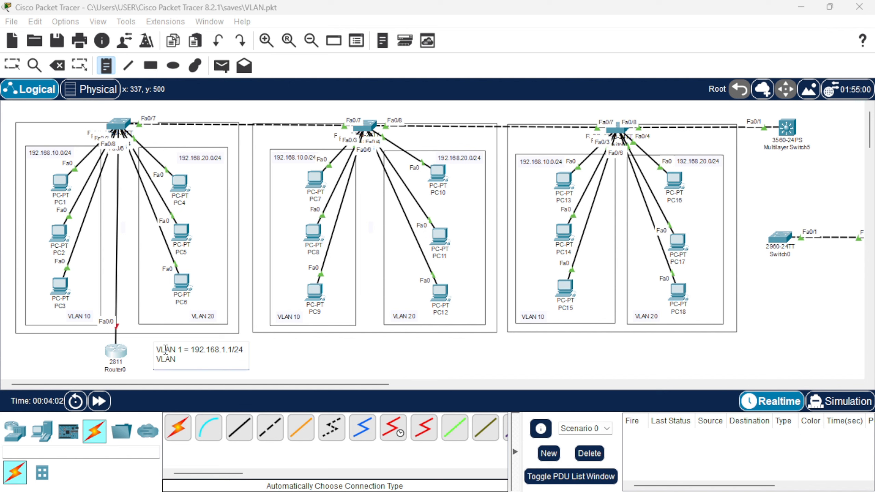
{"action": "type", "text": " 10 = 192.168.10/"}
{"action": "key", "text": "BackSpace"}
{"action": "type", "text": ".1"}
{"action": "key", "text": "Return"}
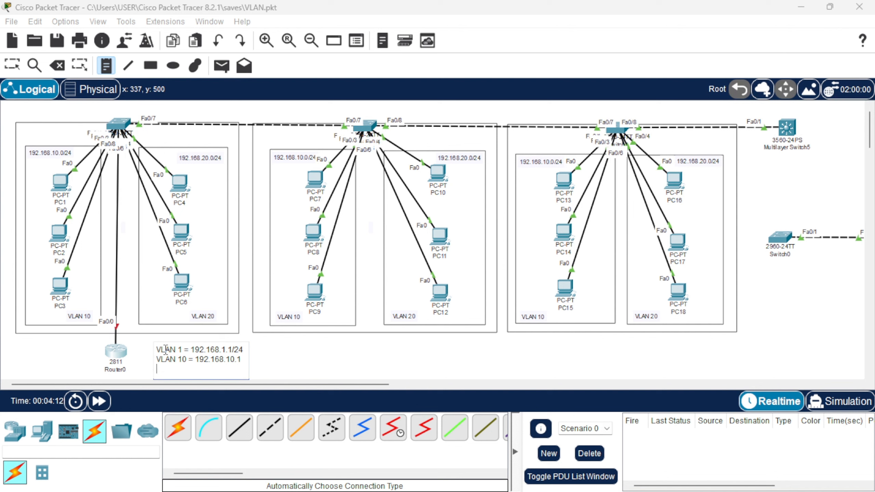
{"action": "type", "text": "VLAN 20 = 192.168.20"}
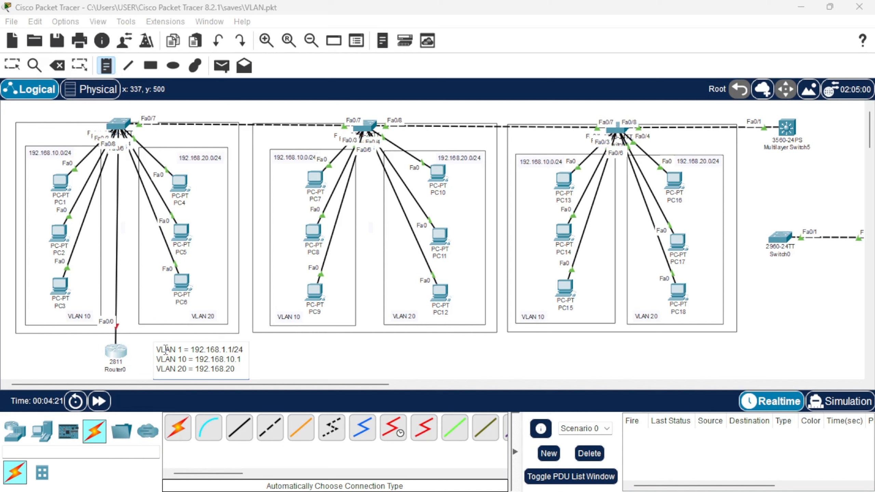
{"action": "type", "text": ".1/24"}
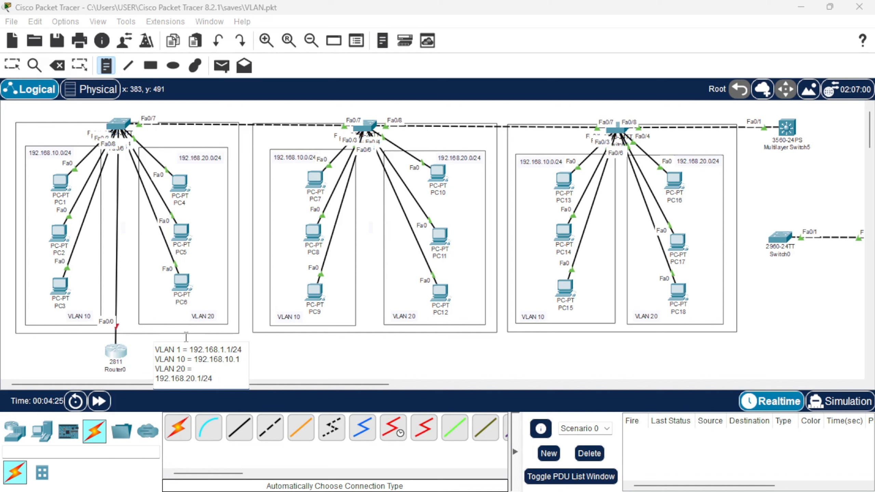
{"action": "left_click", "coordinate": [240, 360]}
{"action": "type", "text": "/24"}
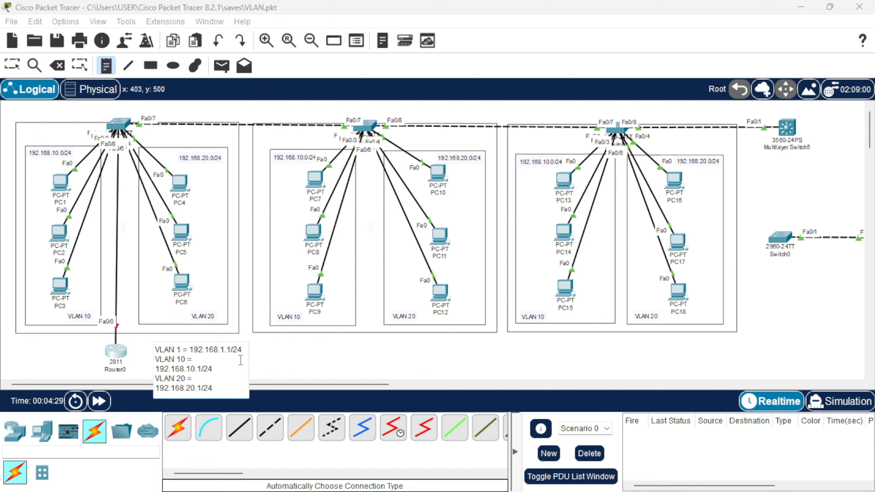
{"action": "left_click", "coordinate": [18, 64]}
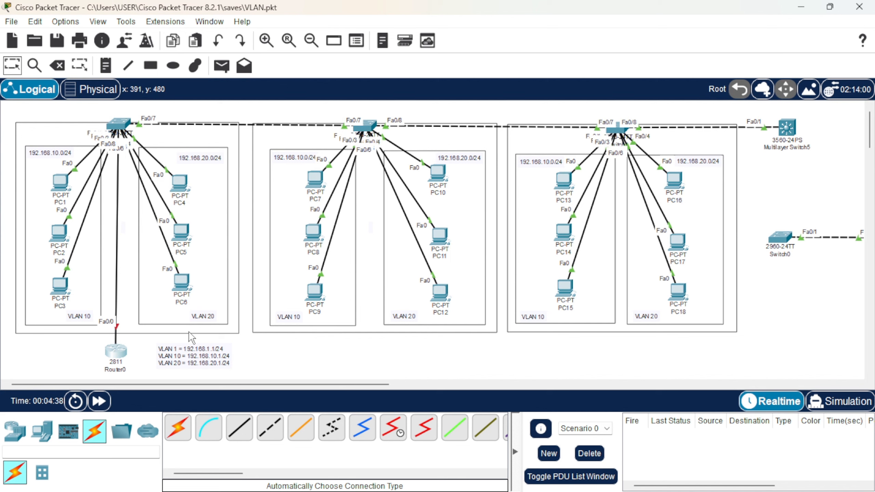
Step: Open Router0's command line and decline the initial configuration dialog to reach the router prompt
{"action": "left_click", "coordinate": [118, 356]}
{"action": "left_click", "coordinate": [117, 358]}
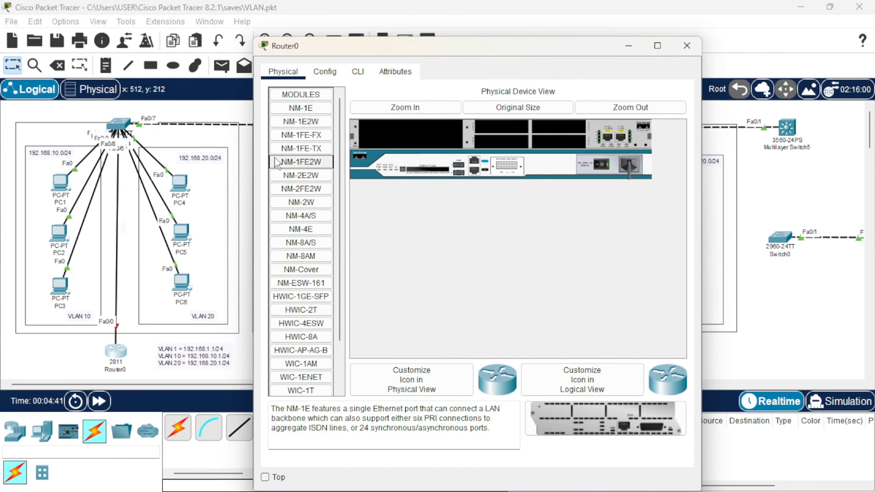
{"action": "left_click", "coordinate": [357, 73]}
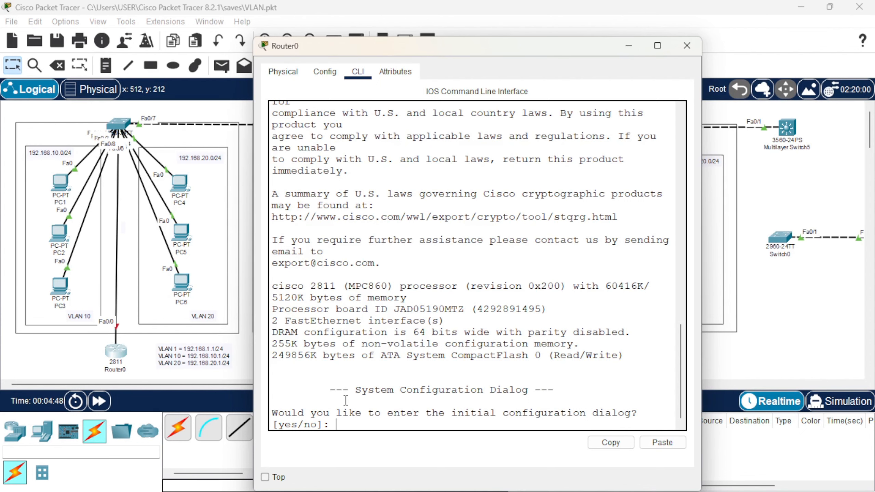
{"action": "key", "text": "Return"}
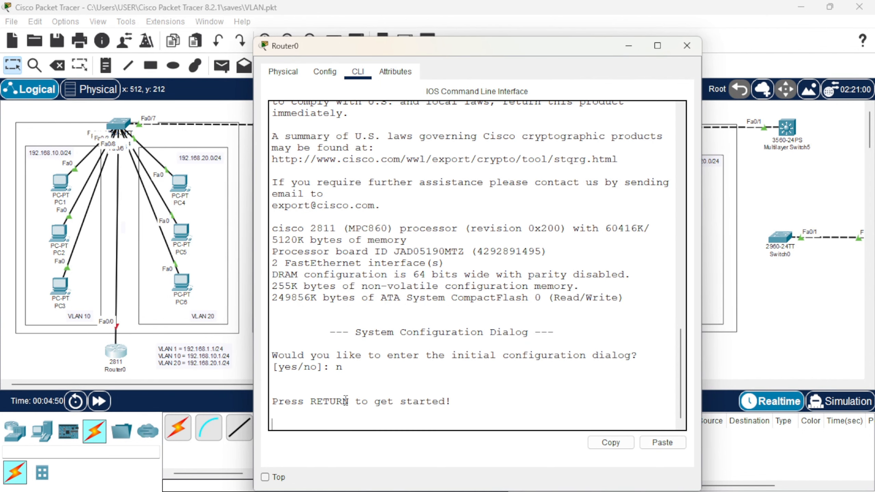
{"action": "key", "text": "Return"}
{"action": "key", "text": "Return"}
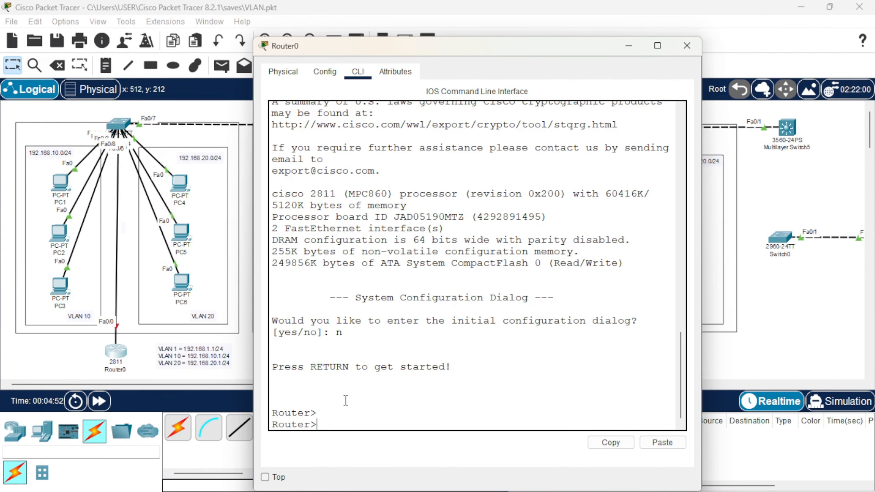
Step: Enter privileged mode with "en" and global configuration mode with "conf t" on the router
{"action": "type", "text": "en"}
{"action": "key", "text": "Return"}
{"action": "type", "text": "co"}
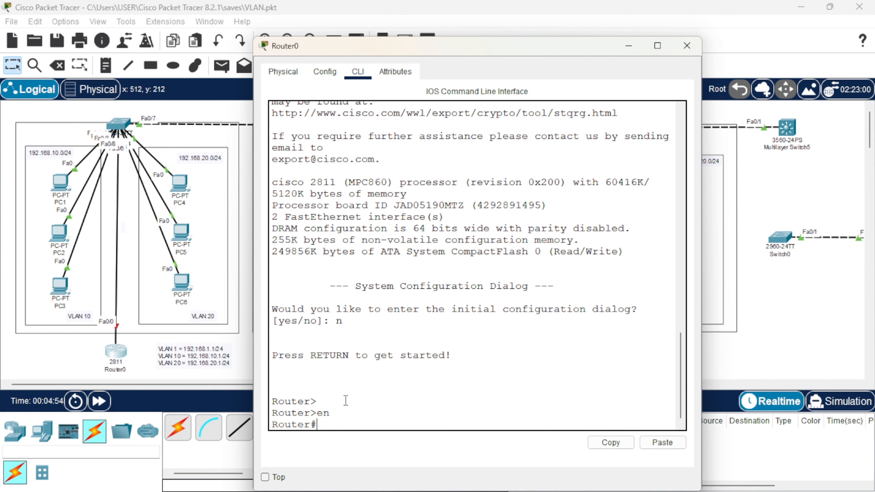
{"action": "type", "text": "nf t"}
{"action": "key", "text": "Return"}
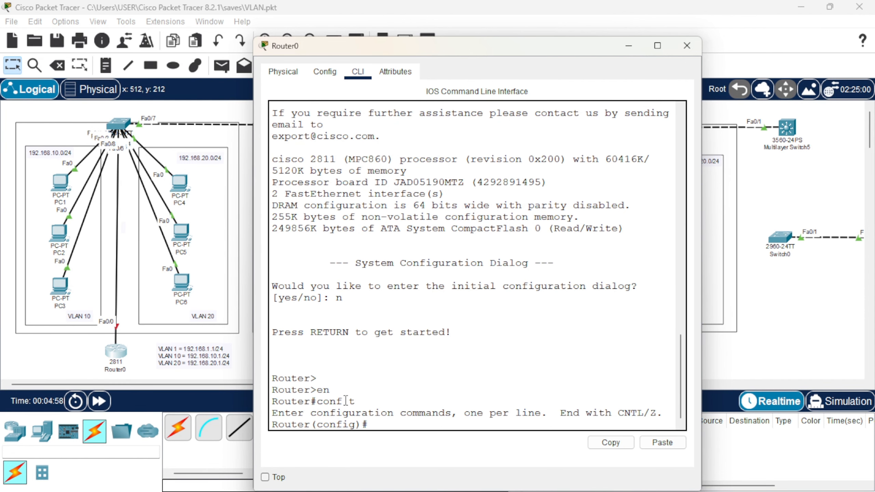
{"action": "key", "text": "Return"}
{"action": "key", "text": "Return"}
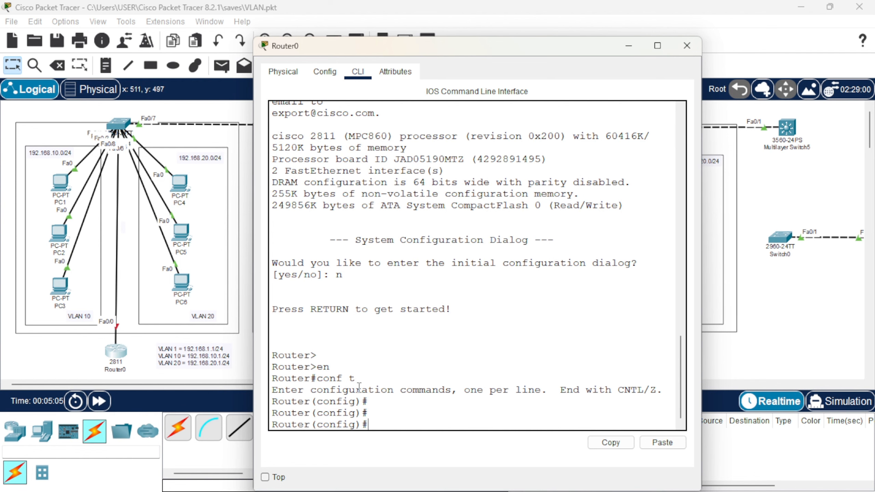
Step: Enable the router's interface fa0/0 with "no shutdown"
{"action": "type", "text": "int fa0/0"}
{"action": "key", "text": "Return"}
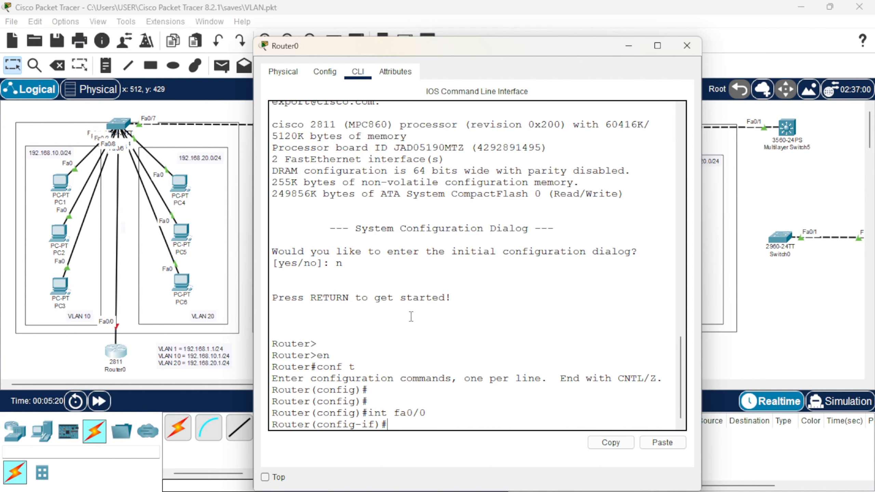
{"action": "type", "text": "no shutdown"}
{"action": "key", "text": "Return"}
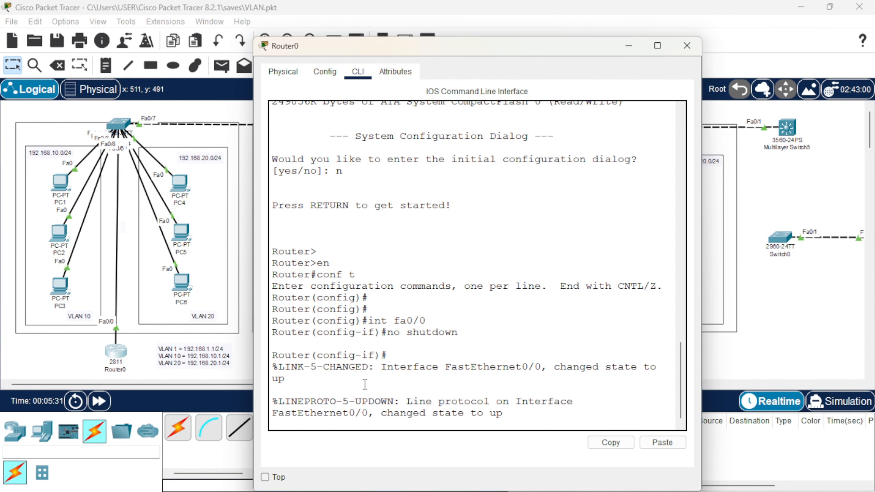
{"action": "key", "text": "Return"}
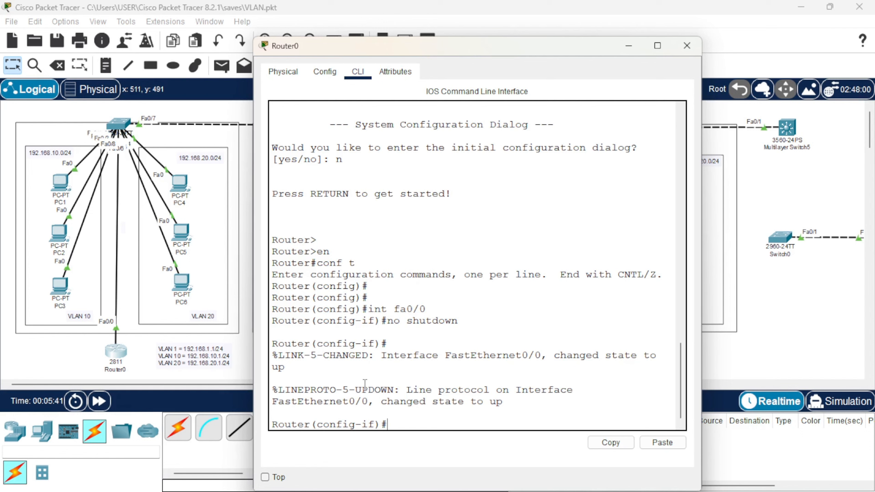
Step: Assign IP address 192.168.1.1 with mask 255.255.255.0 to interface fa0/0 and exit interface configuration
{"action": "type", "text": "ip address 192"}
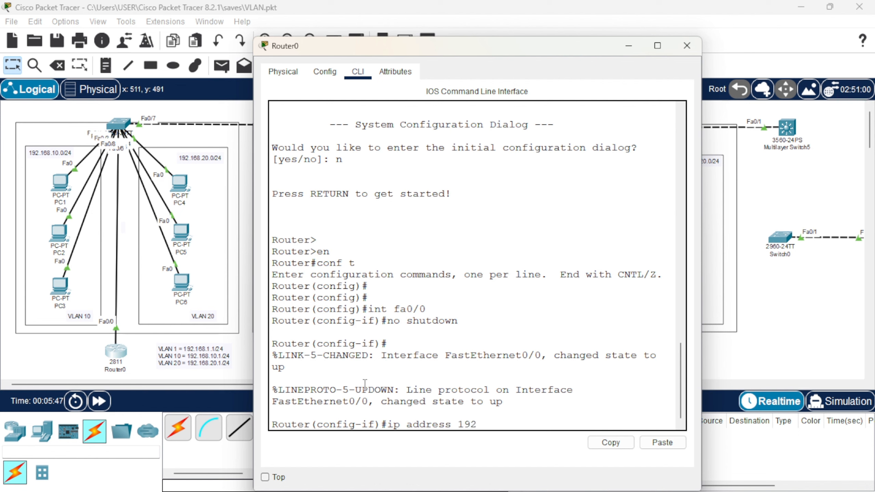
{"action": "type", "text": ".168.1.1 255.255.245"}
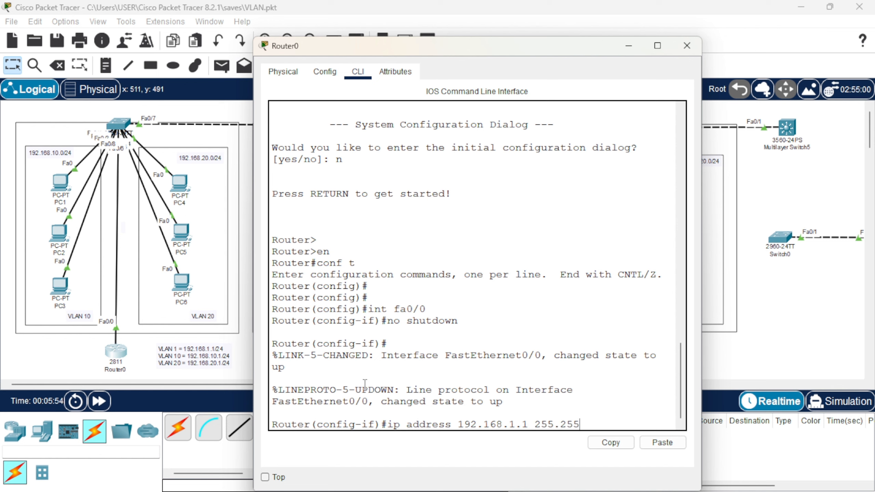
{"action": "key", "text": "BackSpace"}
{"action": "key", "text": "BackSpace"}
{"action": "type", "text": "55.0"}
{"action": "key", "text": "Return"}
{"action": "type", "text": "exit"}
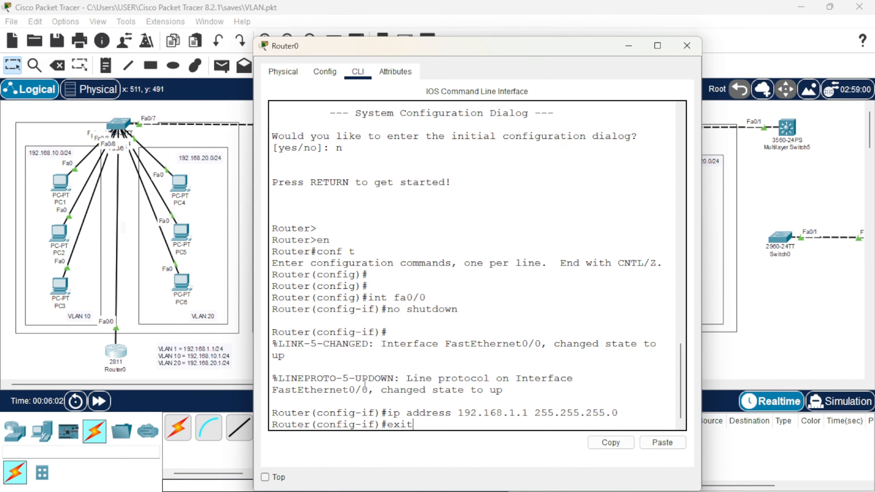
{"action": "key", "text": "Return"}
Step: Run "do show ip int brief" and check the IP address listed for FastEthernet0/0, widening the router window for readability
{"action": "type", "text": "do"}
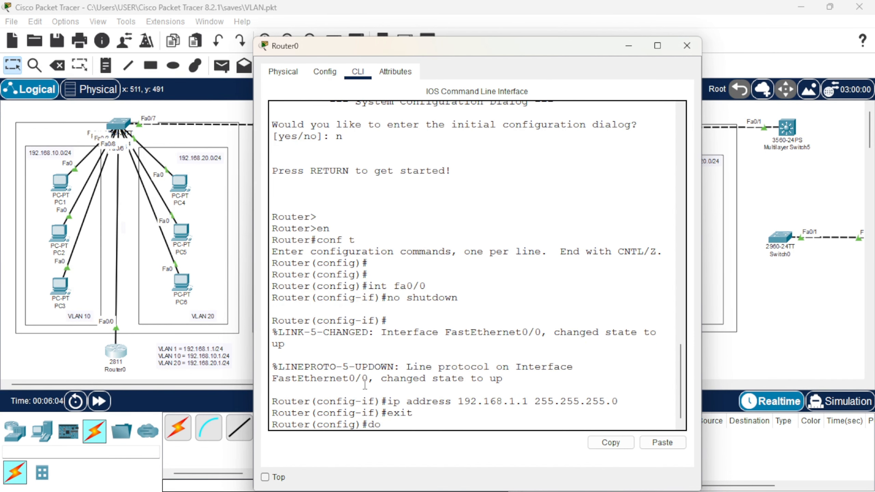
{"action": "type", "text": " show ip int brief"}
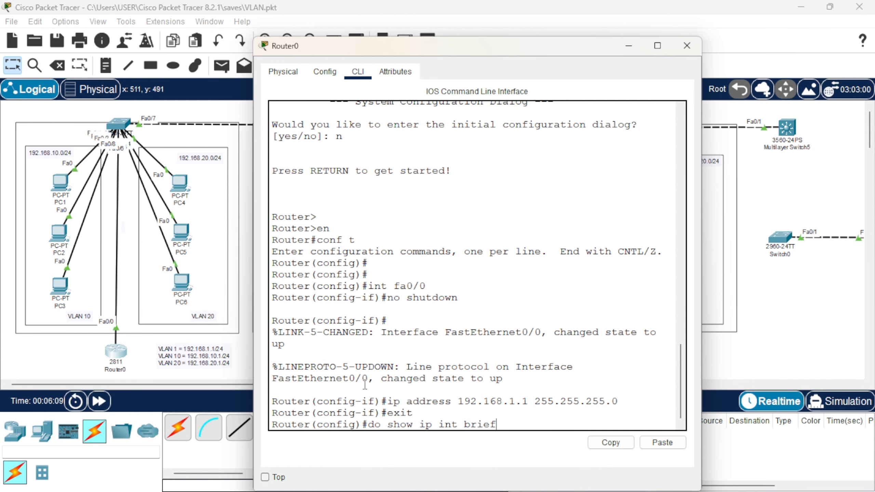
{"action": "key", "text": "Return"}
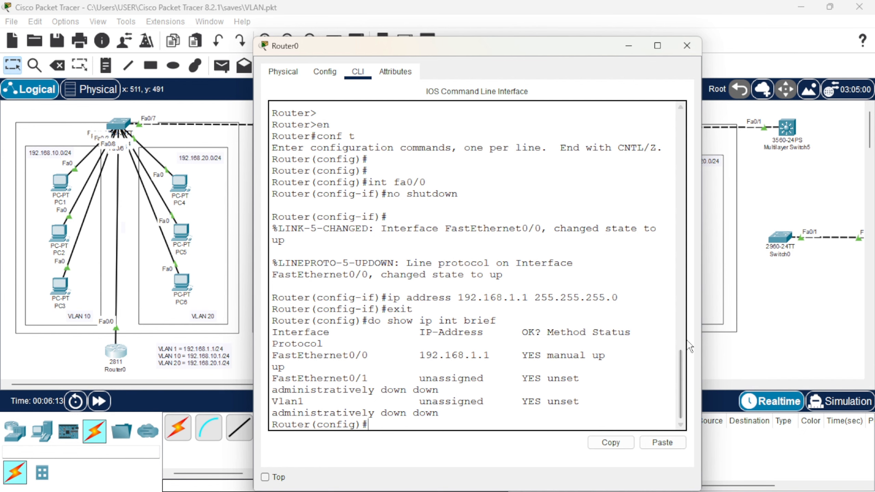
{"action": "left_click_drag", "start_coordinate": [701, 347], "coordinate": [726, 347]}
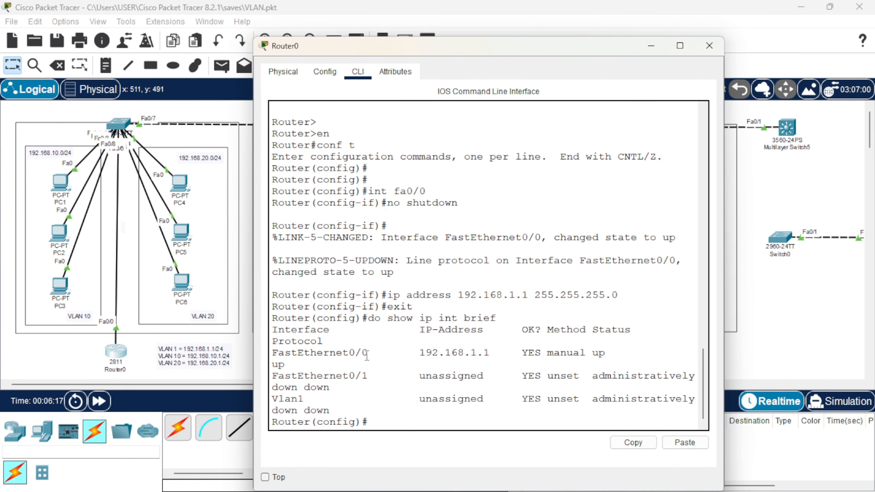
{"action": "left_click_drag", "start_coordinate": [418, 352], "coordinate": [497, 354]}
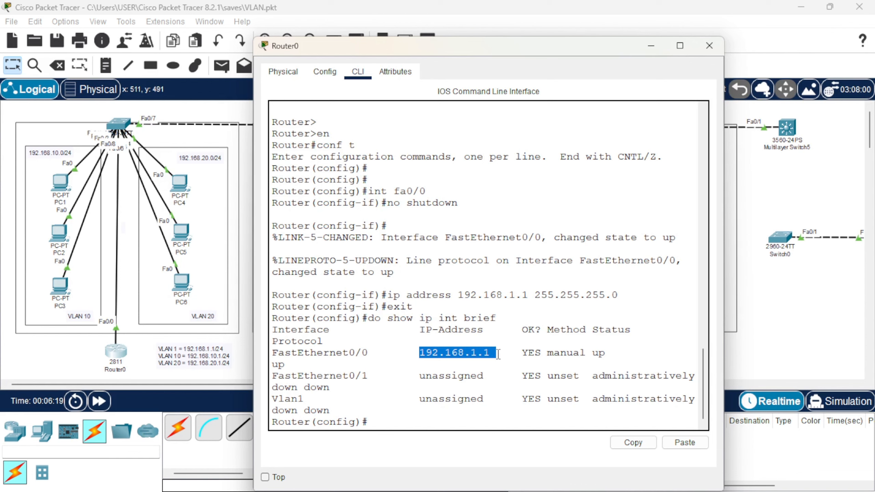
Step: Create the router's subinterface fa0/0.10 and set its encapsulation to dot1q 10
{"action": "left_click", "coordinate": [421, 354]}
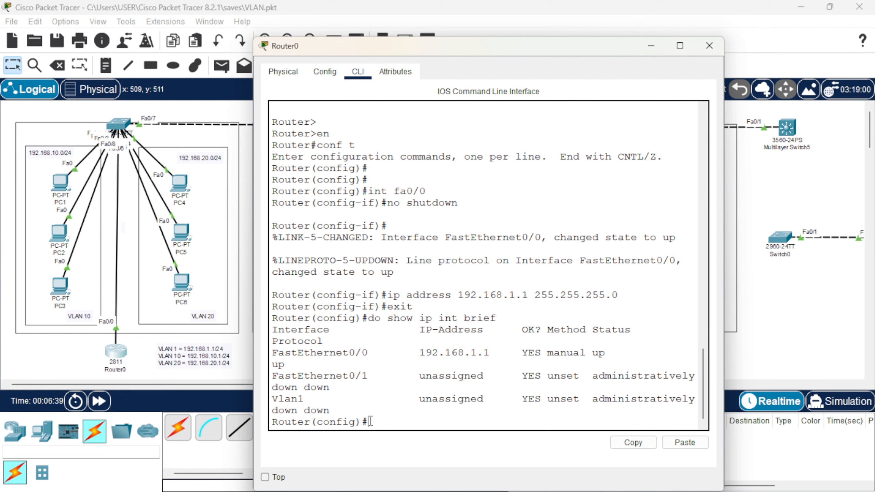
{"action": "type", "text": "int fa0/0.10"}
{"action": "key", "text": "Return"}
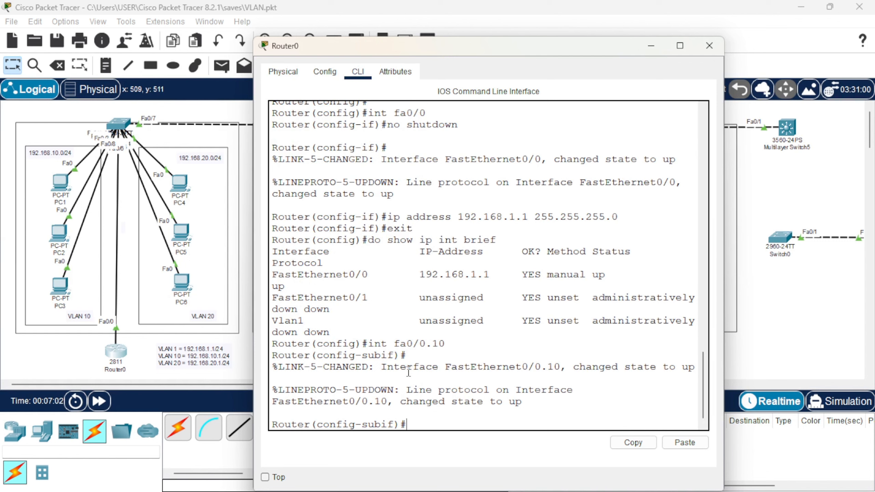
{"action": "type", "text": "encap"}
{"action": "key", "text": "Tab"}
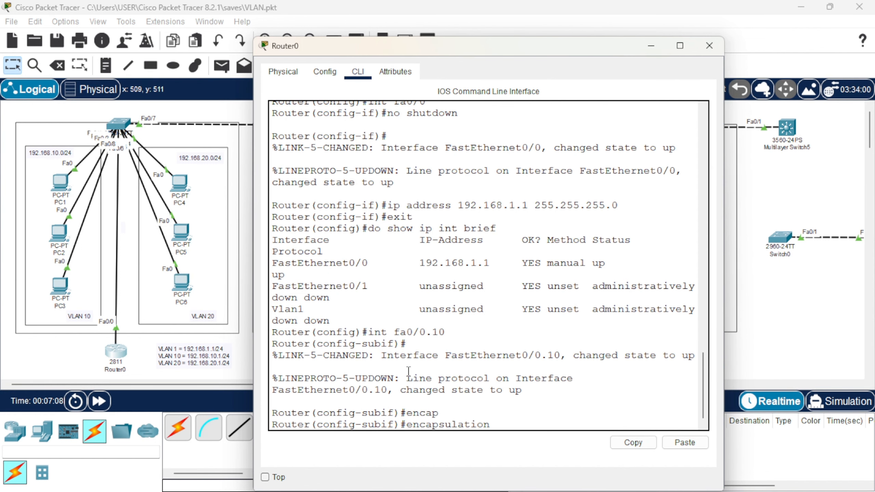
{"action": "type", "text": "dot1q 10"}
{"action": "left_click_drag", "start_coordinate": [394, 332], "coordinate": [447, 332]}
{"action": "left_click", "coordinate": [447, 332]}
{"action": "key", "text": "Return"}
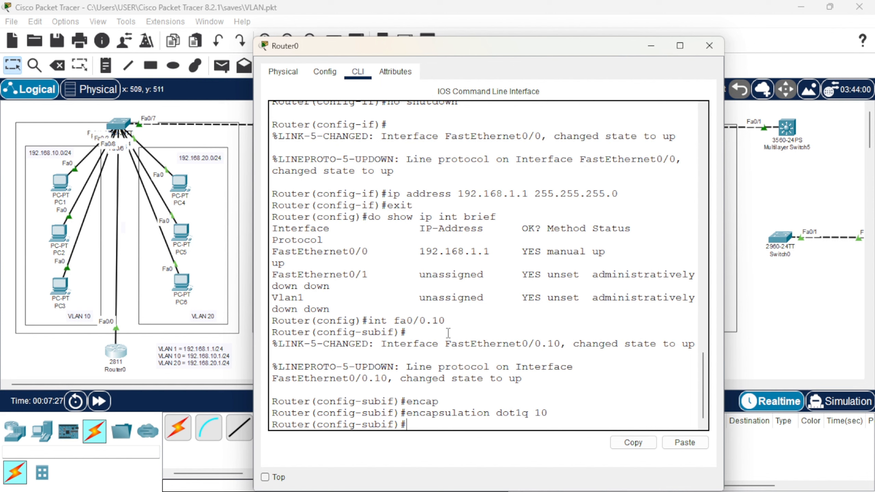
Step: Assign IP address 192.168.10.1 with mask 255.255.255.0 to subinterface fa0/0.10 and exit subinterface configuration
{"action": "type", "text": "ip addre"}
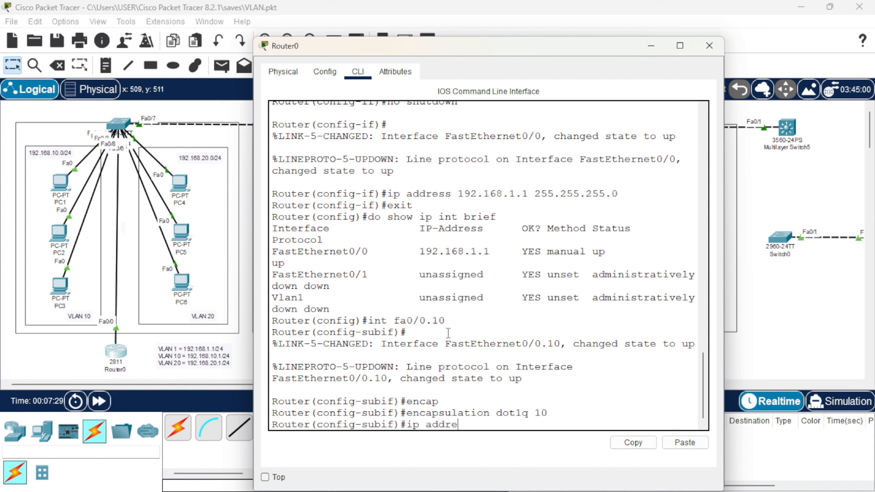
{"action": "type", "text": "ss 192.168"}
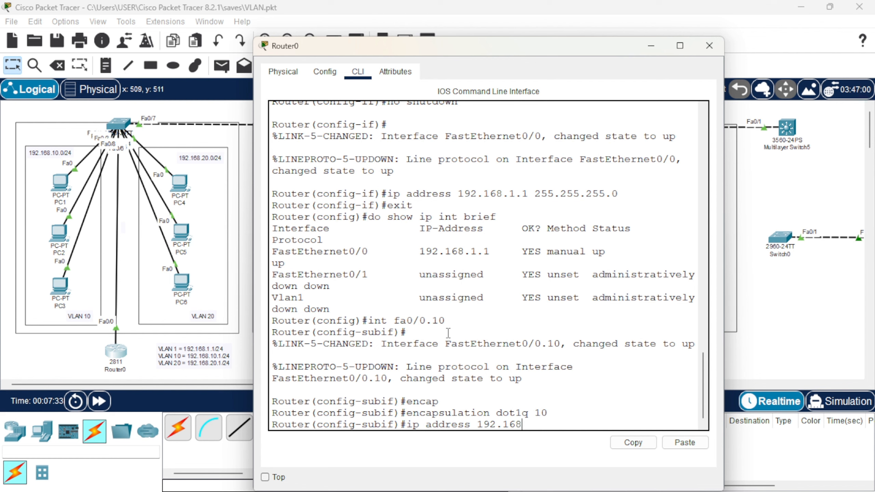
{"action": "type", "text": ".10.1 255.255"}
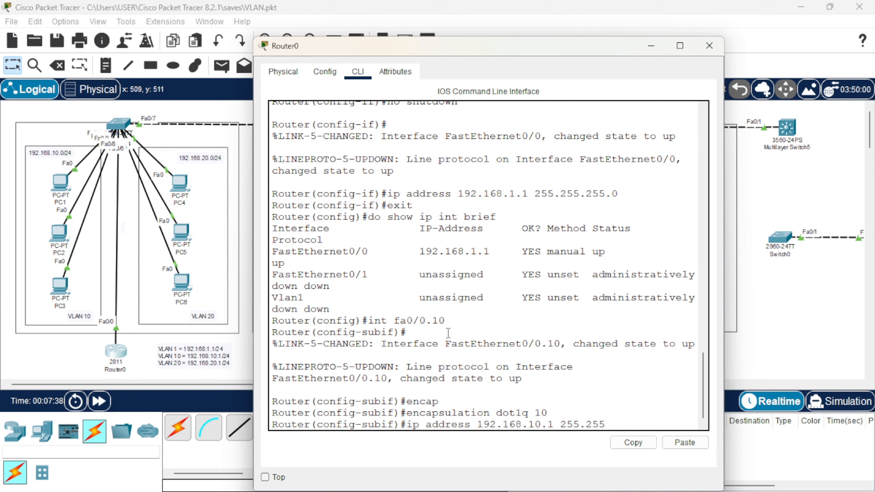
{"action": "type", "text": ".255.0"}
{"action": "key", "text": "Return"}
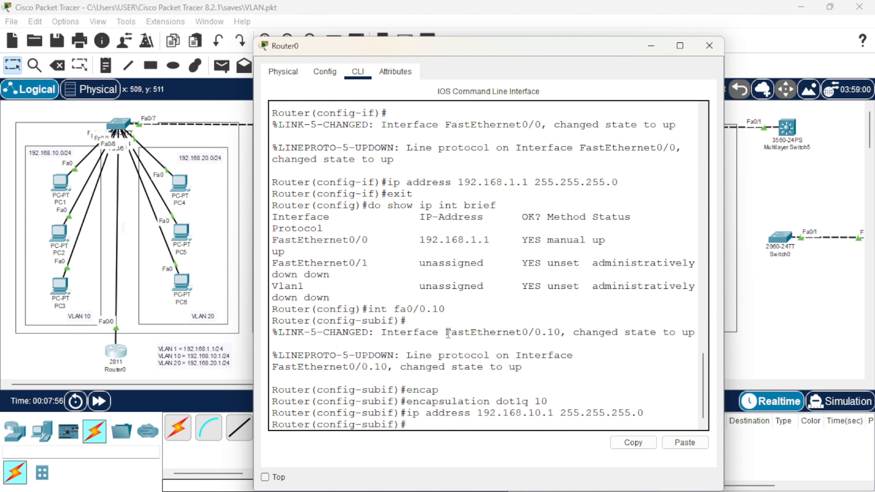
{"action": "type", "text": "exit"}
{"action": "key", "text": "Return"}
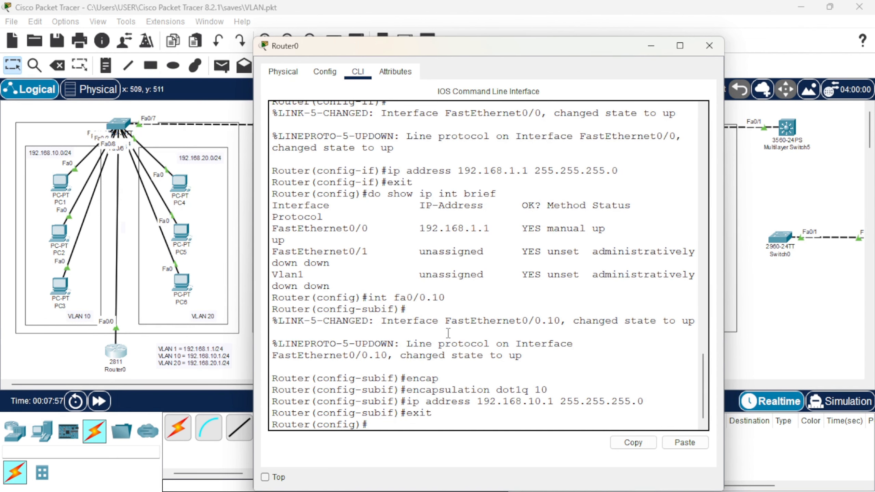
Step: Run "do show ip int brief" and check the address and status listed for subinterface FastEthernet0/0.10
{"action": "type", "text": "do show ip int brief"}
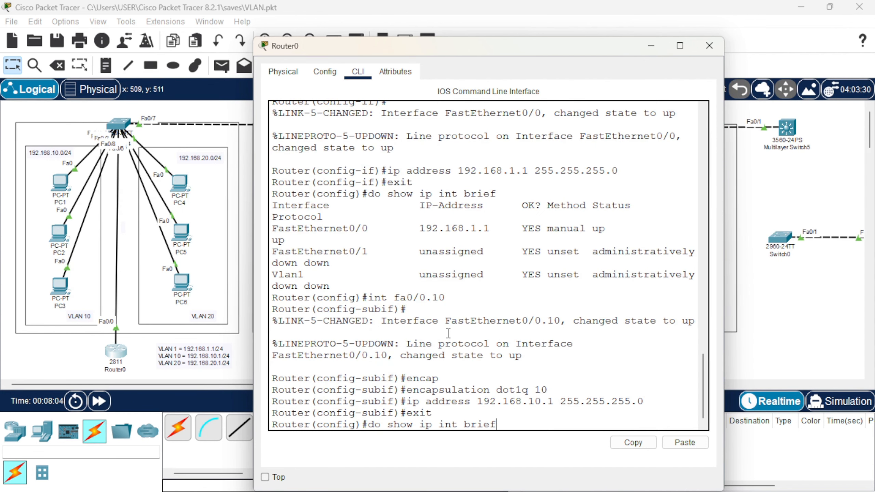
{"action": "key", "text": "Return"}
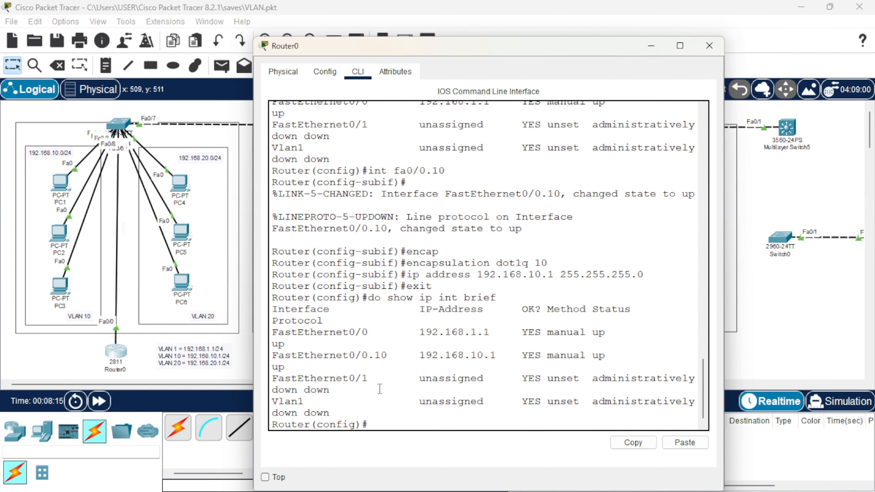
{"action": "key", "text": "Return"}
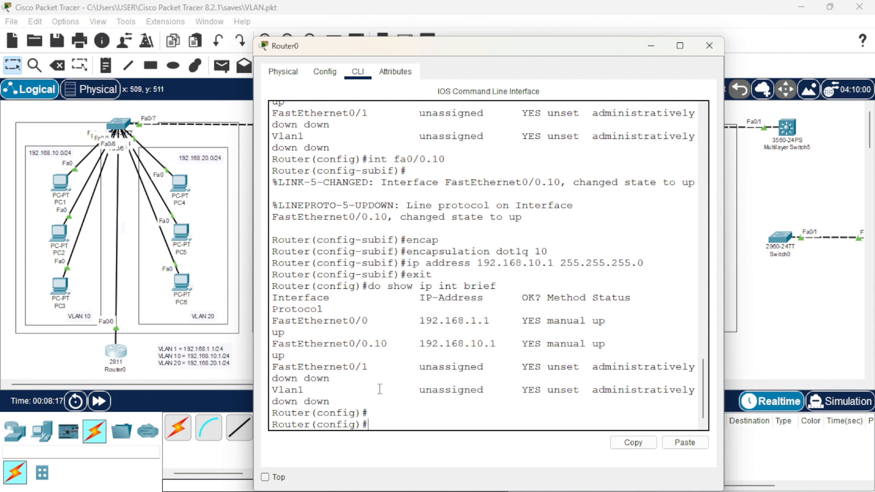
Step: Create the router's subinterface fa0/0.20 and set its encapsulation to dot1q 20
{"action": "type", "text": "i"}
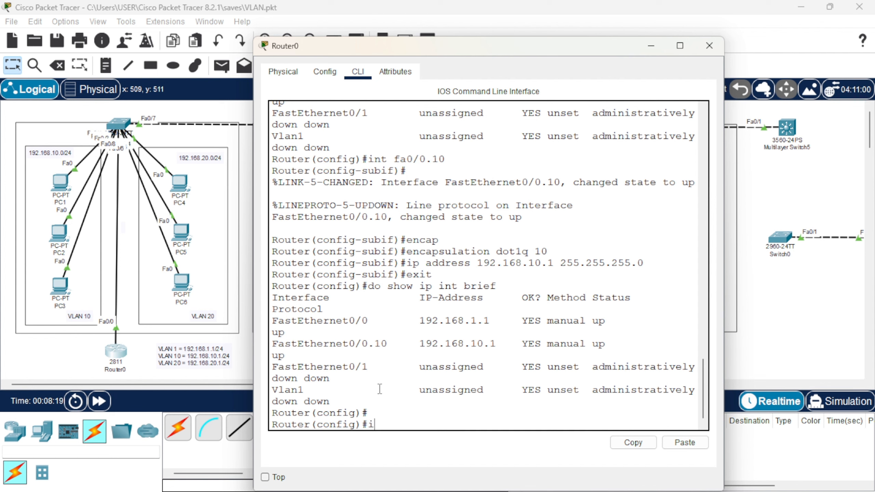
{"action": "type", "text": "nt"}
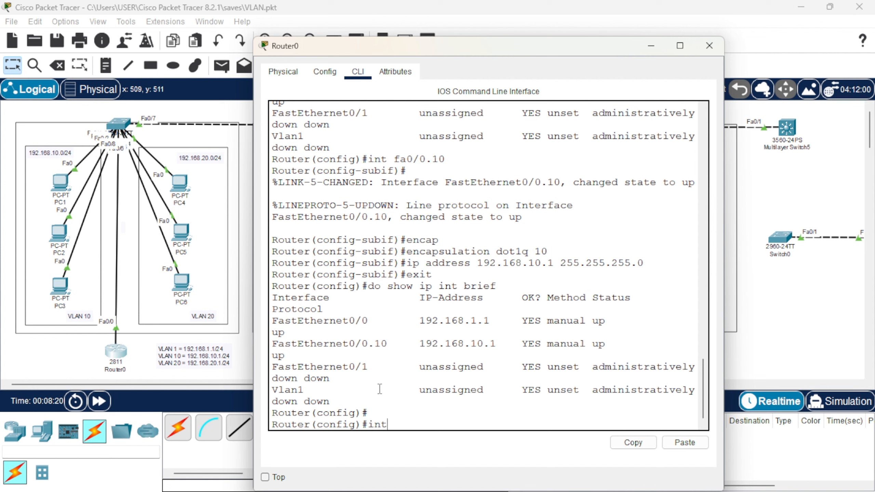
{"action": "type", "text": " fa0/0.20"}
{"action": "key", "text": "Return"}
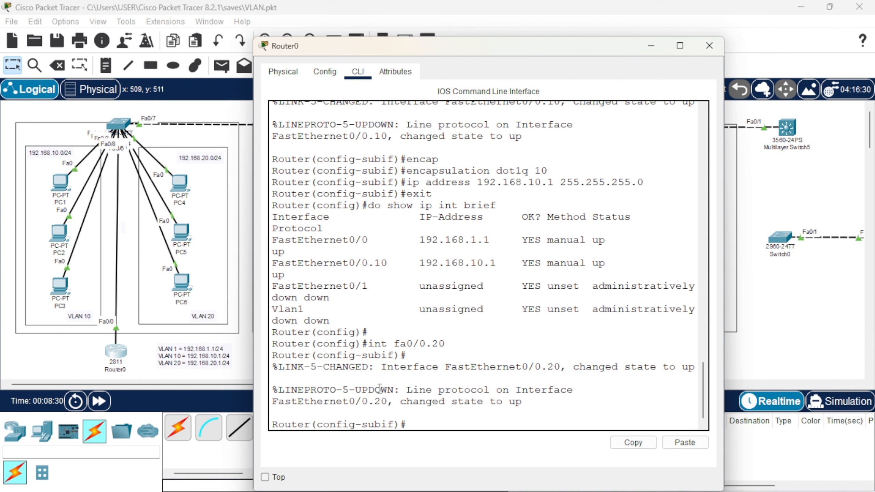
{"action": "type", "text": "enca"}
{"action": "key", "text": "Tab"}
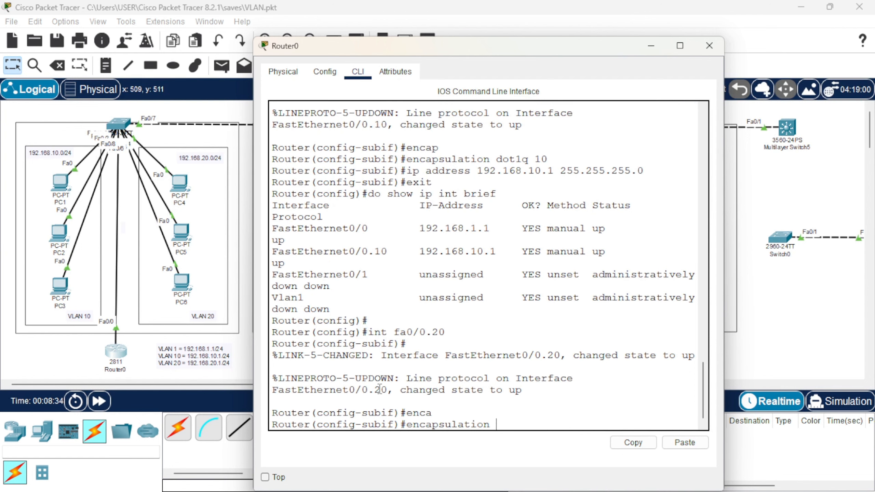
{"action": "type", "text": "dot1q 20"}
{"action": "key", "text": "Return"}
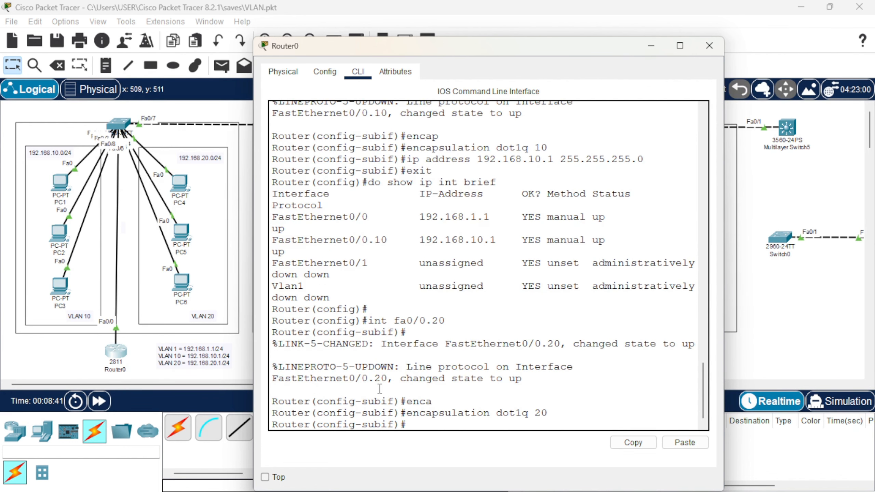
Step: Assign IP address 192.168.20.1 with mask 255.255.255.0 to subinterface fa0/0.20 and exit subinterface configuration
{"action": "type", "text": "ip address 192.168"}
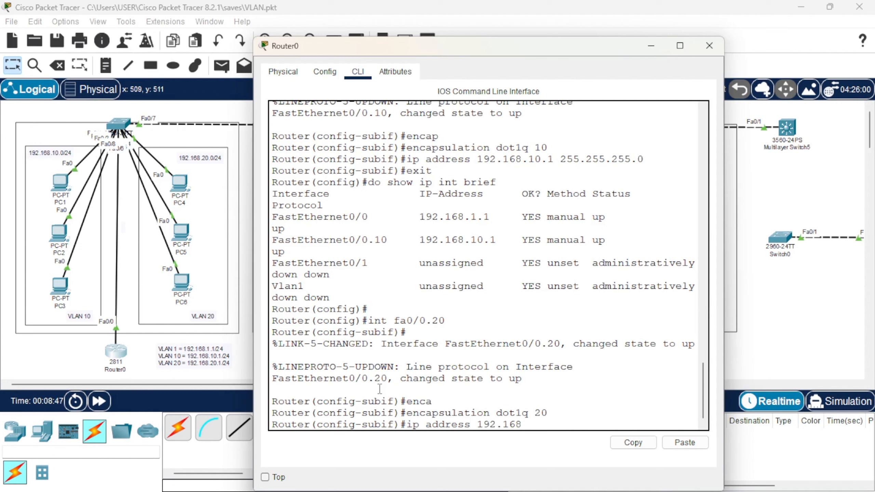
{"action": "type", "text": ".20.1 255.255.255"}
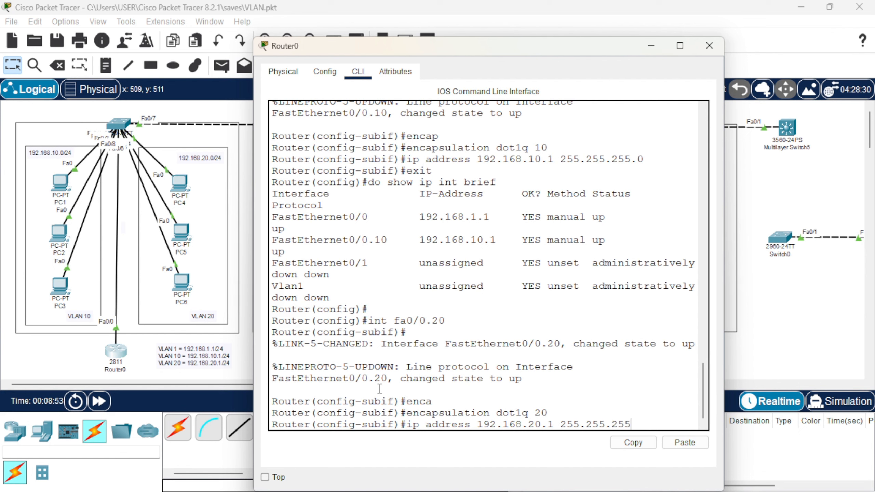
{"action": "type", "text": ".0"}
{"action": "key", "text": "Return"}
{"action": "type", "text": "exit"}
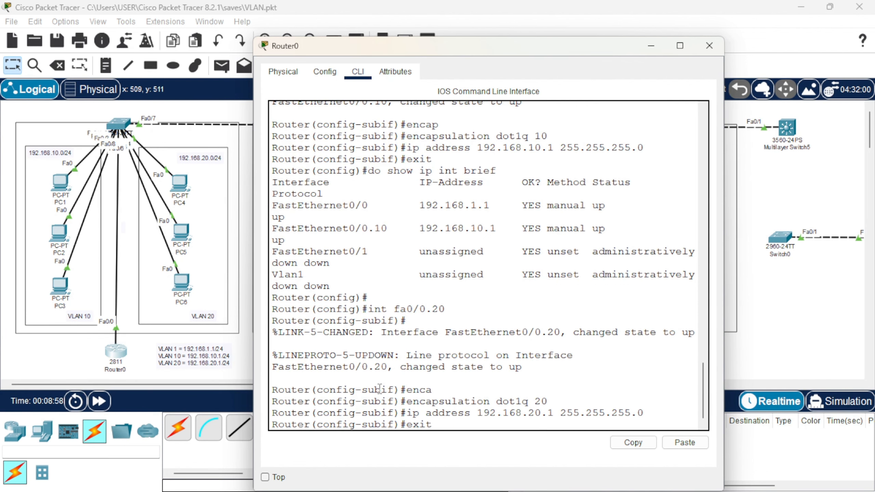
{"action": "key", "text": "Return"}
Step: Run "do show ip int brief" to check both subinterfaces, and return to the network topology
{"action": "type", "text": "d"}
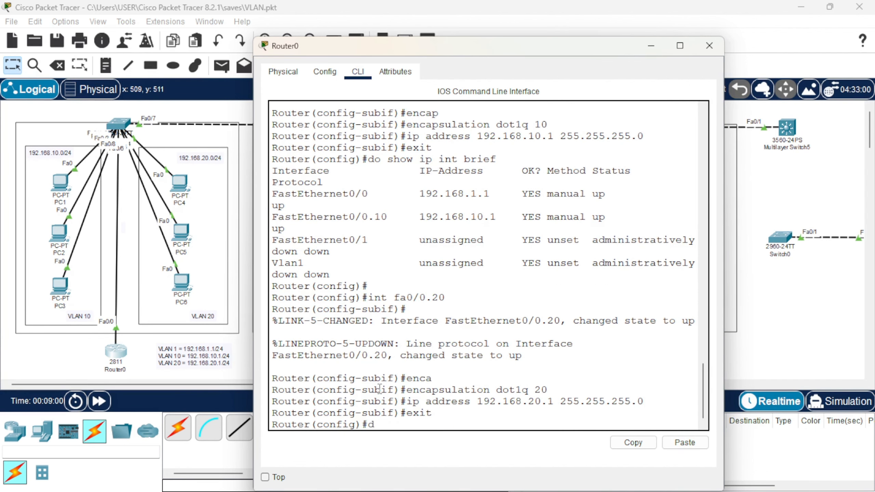
{"action": "type", "text": "o show ip int brief"}
{"action": "key", "text": "Return"}
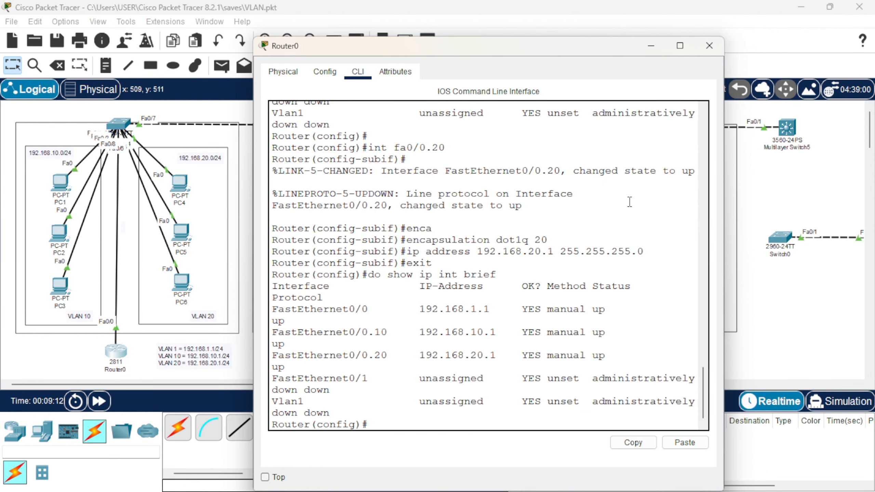
{"action": "left_click", "coordinate": [784, 191]}
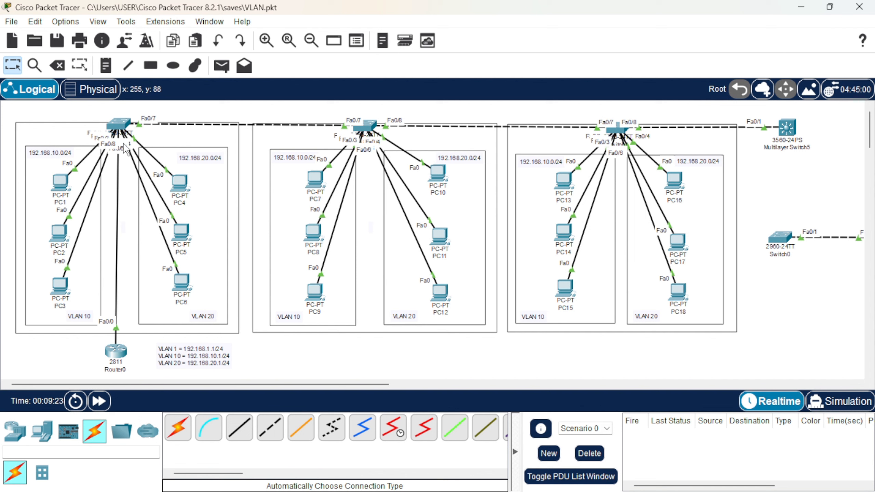
Step: Open the IP configuration of PC1 and set its IPv4 default gateway to 192.168.10.1
{"action": "left_click", "coordinate": [62, 179]}
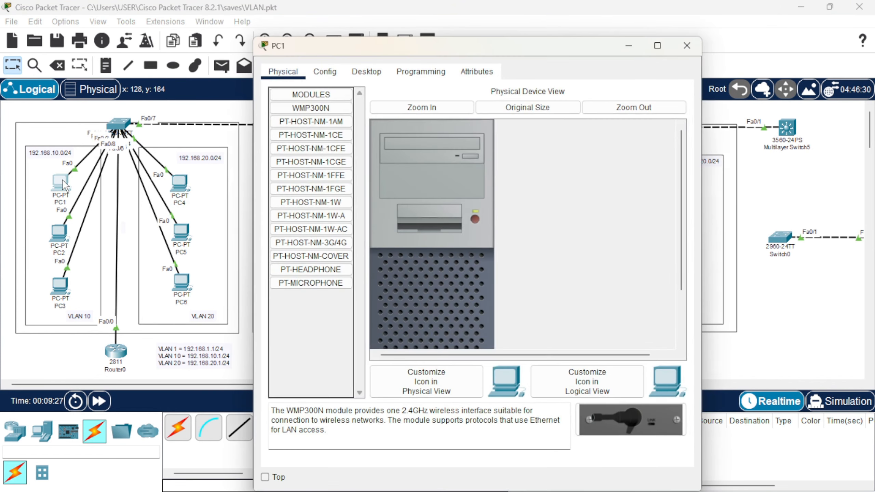
{"action": "left_click", "coordinate": [326, 73]}
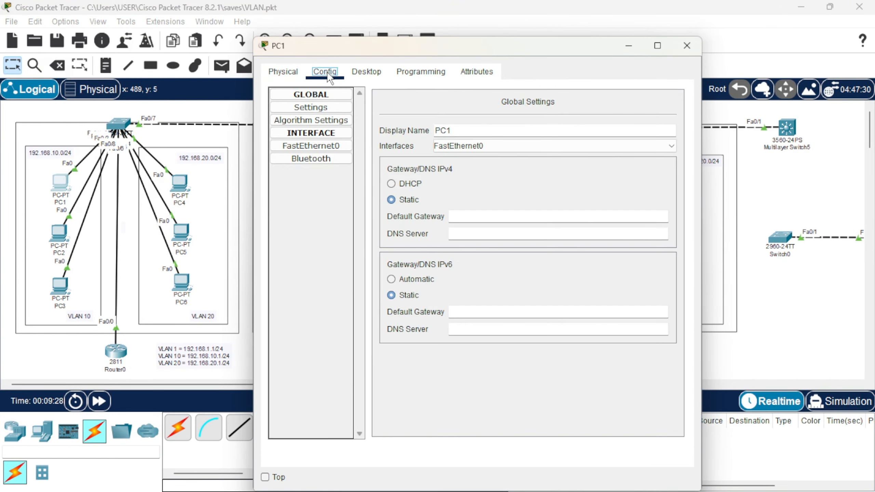
{"action": "left_click", "coordinate": [352, 74]}
{"action": "left_click", "coordinate": [295, 121]}
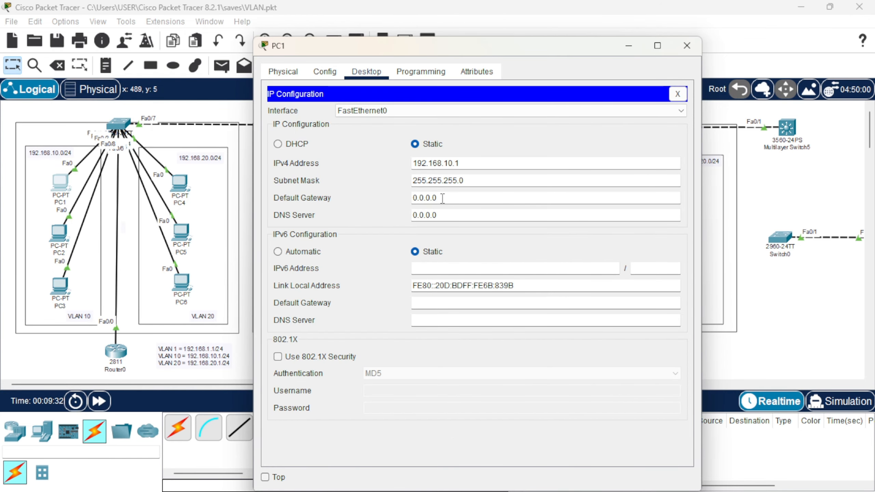
{"action": "left_click_drag", "start_coordinate": [435, 199], "coordinate": [406, 204]}
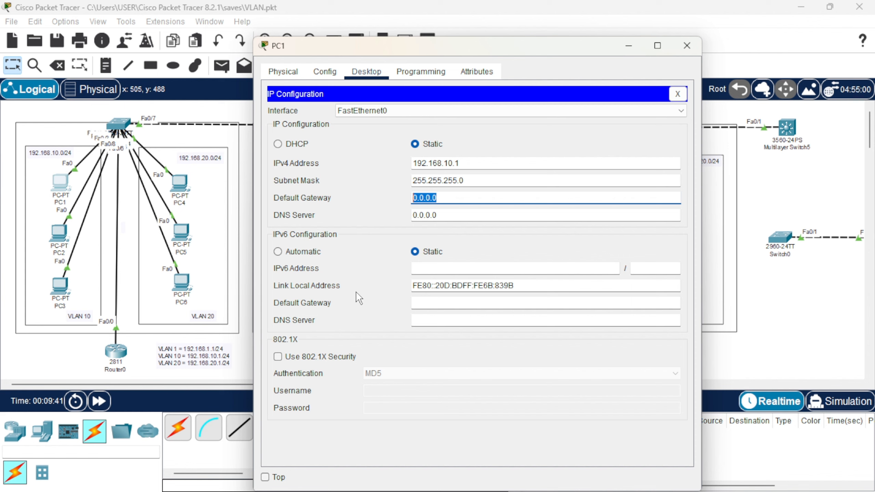
{"action": "type", "text": "192.168.10.1"}
Step: Change PC1's IPv4 address to 192.168.10.20, copy its default gateway address and close the PC1 window
{"action": "left_click", "coordinate": [462, 162]}
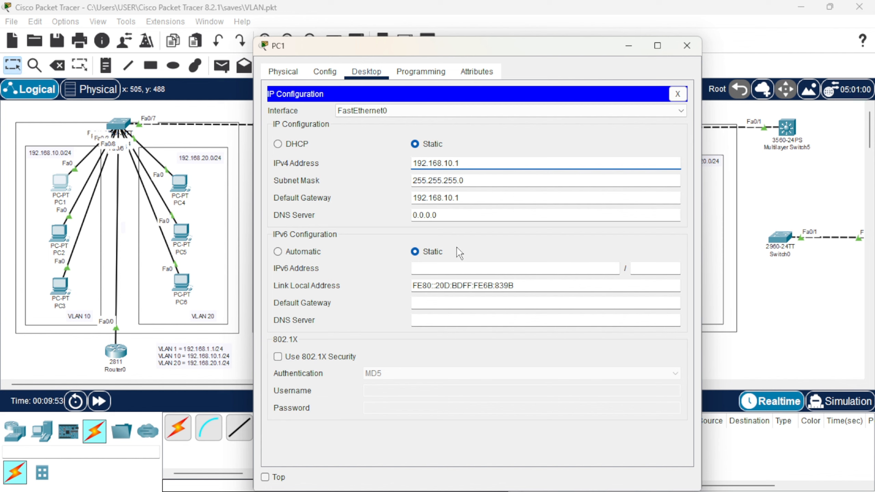
{"action": "key", "text": "BackSpace"}
{"action": "type", "text": "20"}
{"action": "left_click_drag", "start_coordinate": [414, 197], "coordinate": [472, 196]}
{"action": "key", "text": "ctrl+c"}
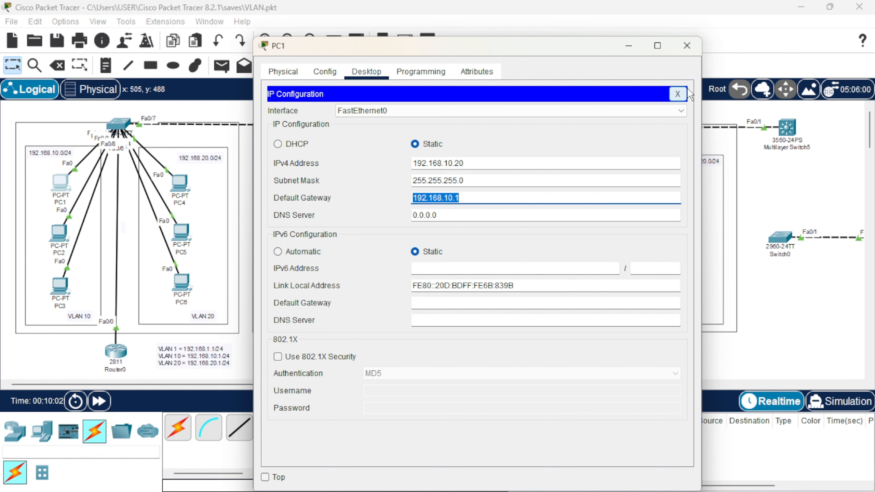
{"action": "left_click", "coordinate": [685, 46]}
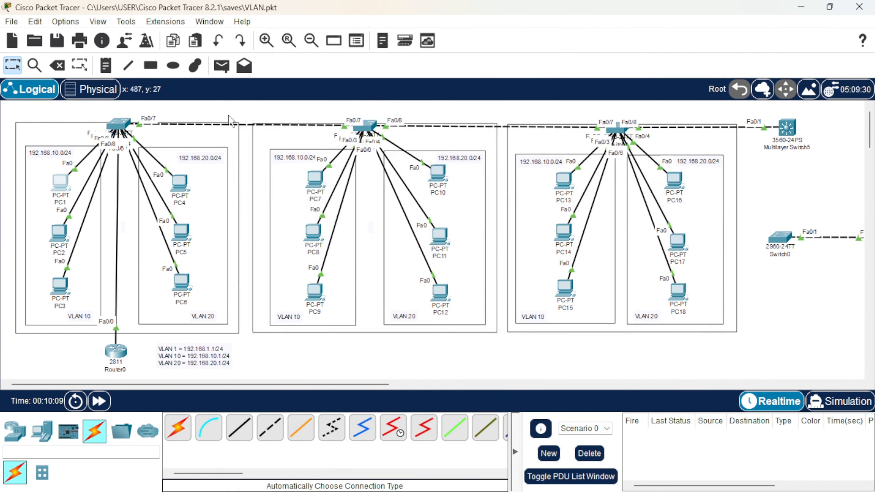
Step: Paste 192.168.10.1 as the IPv4 default gateway in PC2's IP configuration and close the PC2 window
{"action": "left_click", "coordinate": [62, 230]}
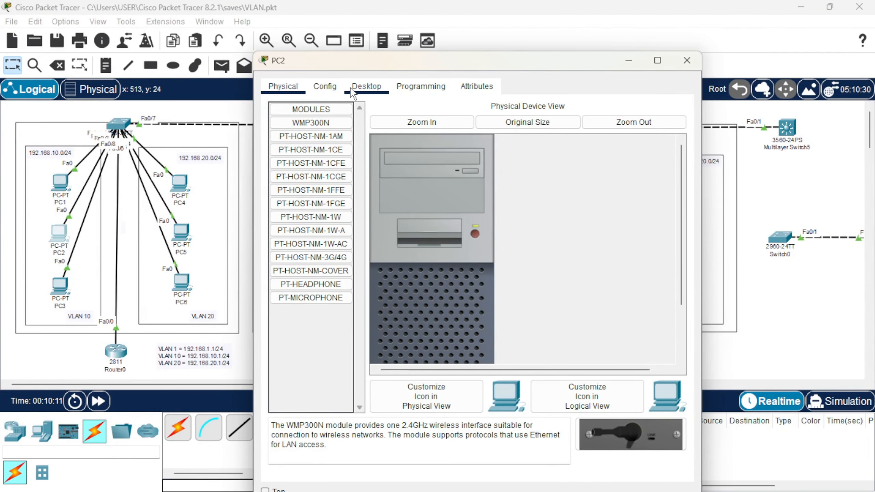
{"action": "left_click", "coordinate": [352, 90]}
{"action": "left_click", "coordinate": [318, 137]}
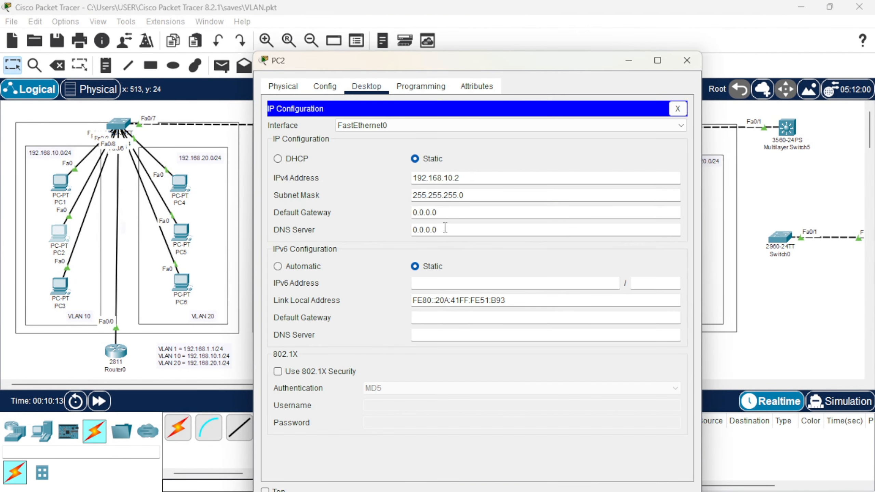
{"action": "left_click_drag", "start_coordinate": [439, 213], "coordinate": [413, 209]}
{"action": "key", "text": "ctrl+v"}
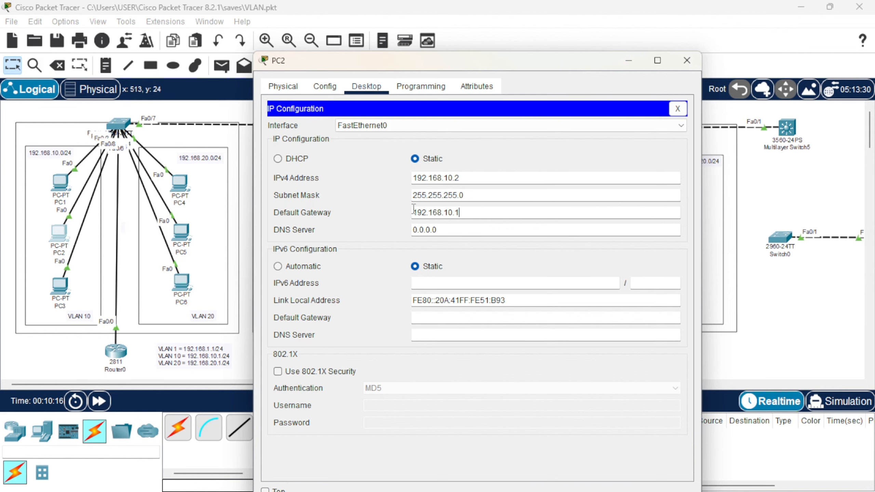
{"action": "left_click", "coordinate": [687, 60]}
Step: Set the IPv4 default gateway in PC3's IP configuration to 192.168.10.1 and close the PC3 window
{"action": "left_click", "coordinate": [61, 283]}
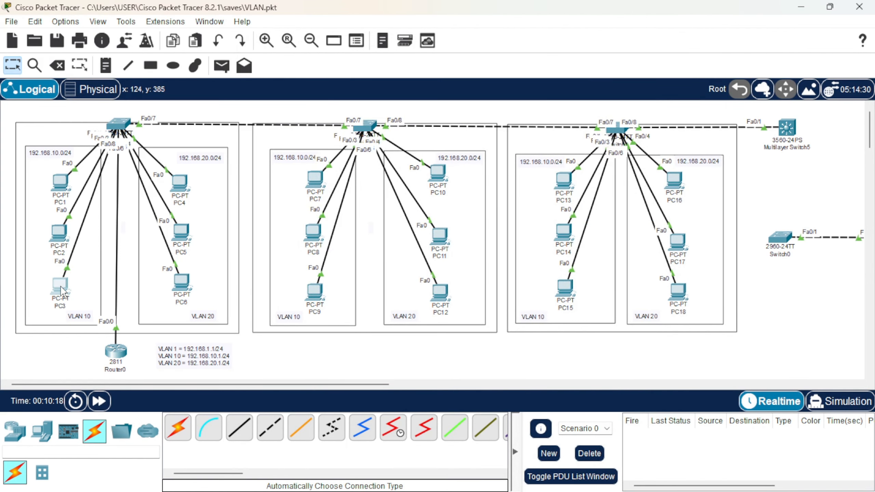
{"action": "left_click", "coordinate": [365, 72]}
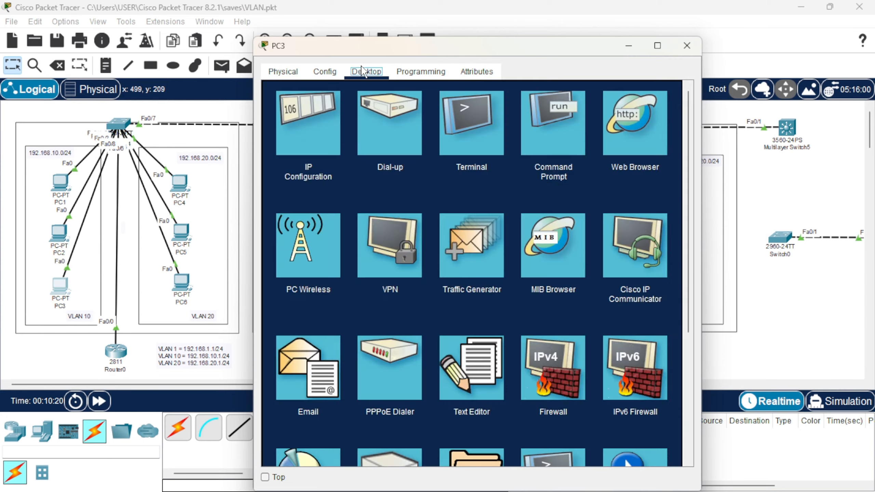
{"action": "left_click", "coordinate": [332, 129]}
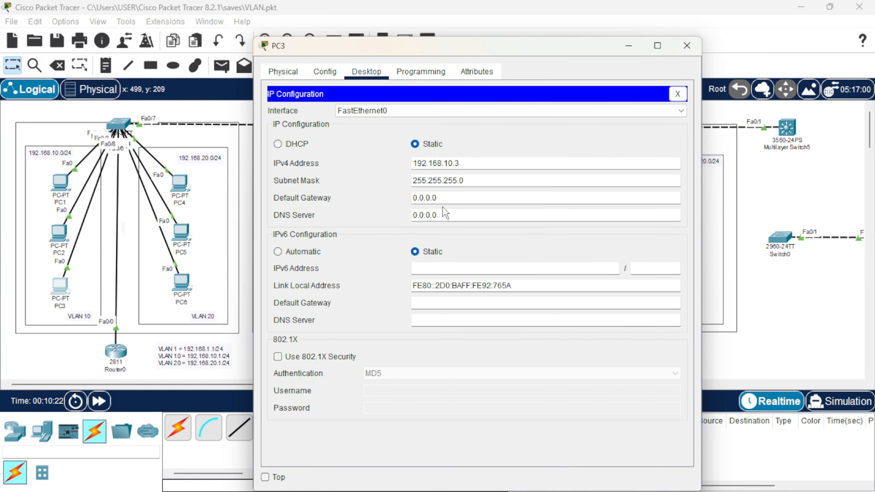
{"action": "left_click_drag", "start_coordinate": [438, 197], "coordinate": [390, 199]}
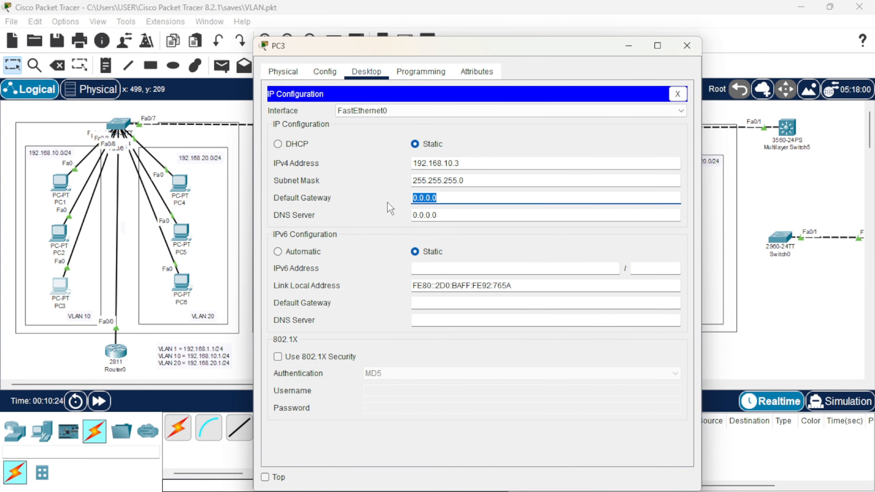
{"action": "type", "text": "192.168.10.1"}
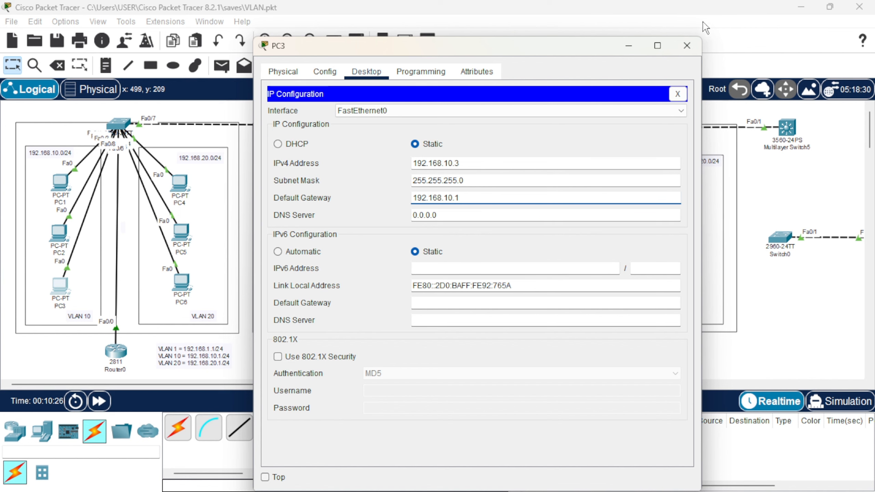
{"action": "left_click", "coordinate": [685, 49]}
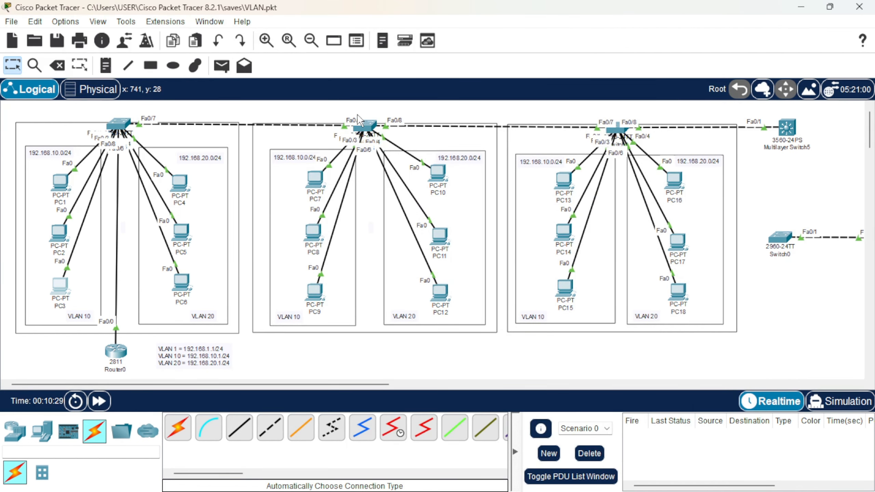
Step: Open the IP configuration of PC4 and set its IPv4 default gateway to 192.168.20.1
{"action": "left_click", "coordinate": [180, 182]}
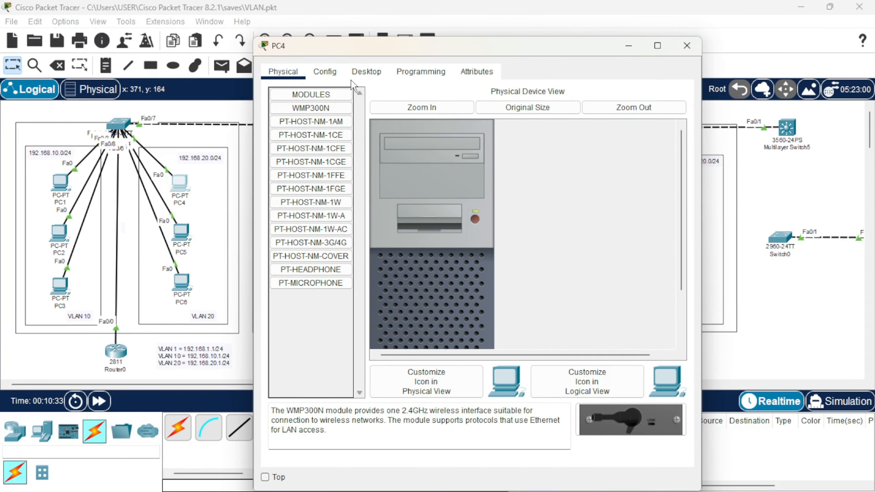
{"action": "left_click", "coordinate": [366, 71]}
{"action": "left_click", "coordinate": [327, 149]}
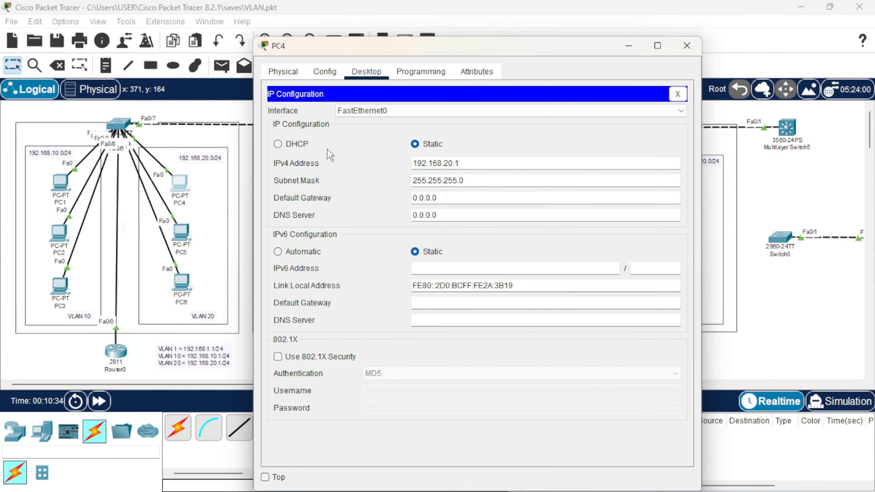
{"action": "left_click_drag", "start_coordinate": [440, 194], "coordinate": [401, 199]}
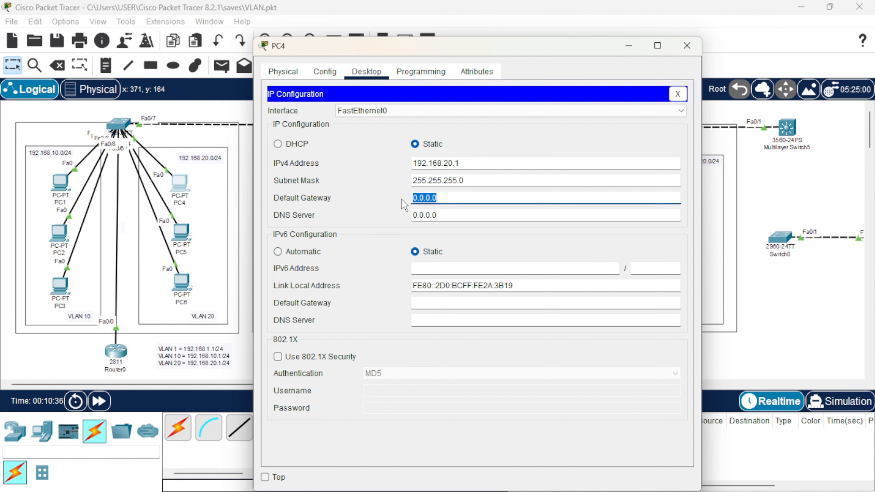
{"action": "type", "text": "192.168.20.1"}
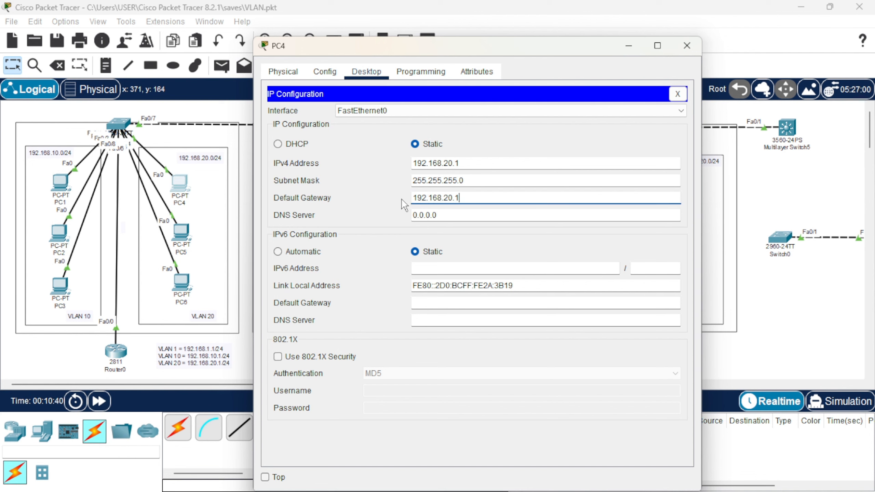
Step: Change PC4's IPv4 address to 192.168.20.20, copy its default gateway address and close the PC4 window
{"action": "left_click", "coordinate": [460, 162]}
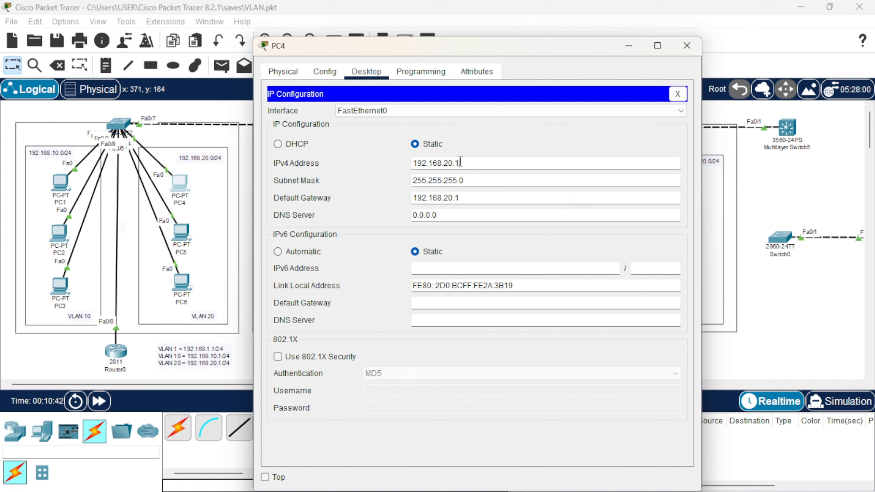
{"action": "type", "text": "20"}
{"action": "left_click_drag", "start_coordinate": [412, 198], "coordinate": [468, 200]}
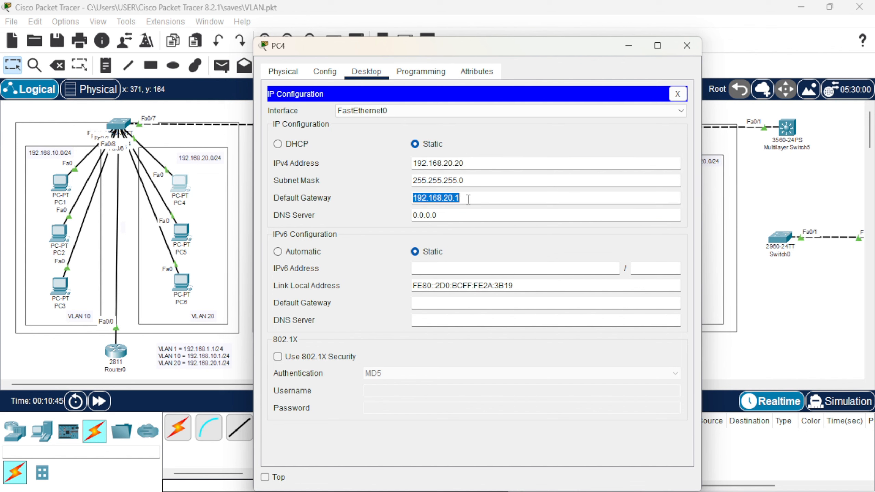
{"action": "left_click", "coordinate": [687, 45]}
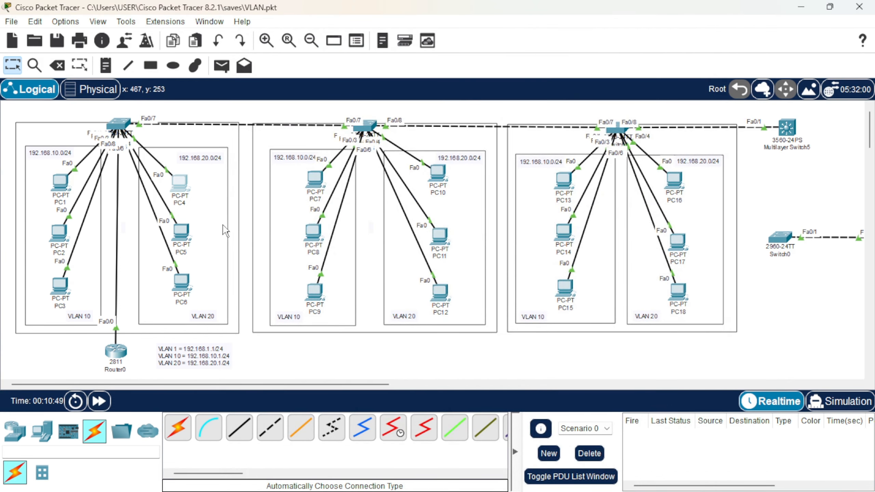
Step: Set the IPv4 default gateway in PC5's IP configuration to 192.168.20.1 and close the PC5 window
{"action": "left_click", "coordinate": [186, 238]}
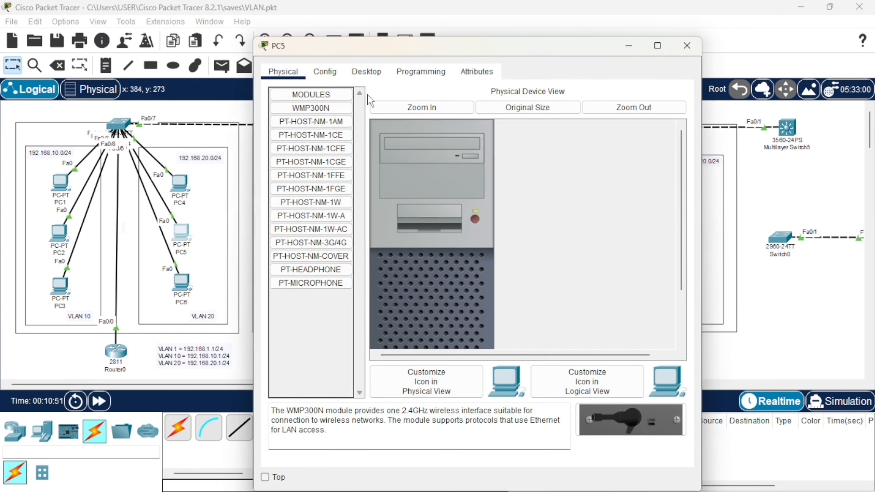
{"action": "left_click", "coordinate": [365, 71]}
{"action": "left_click", "coordinate": [300, 125]}
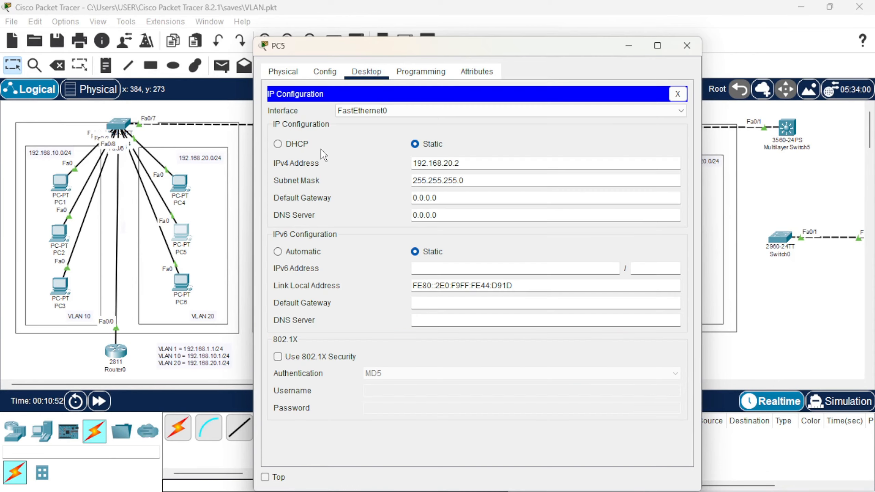
{"action": "left_click", "coordinate": [444, 197]}
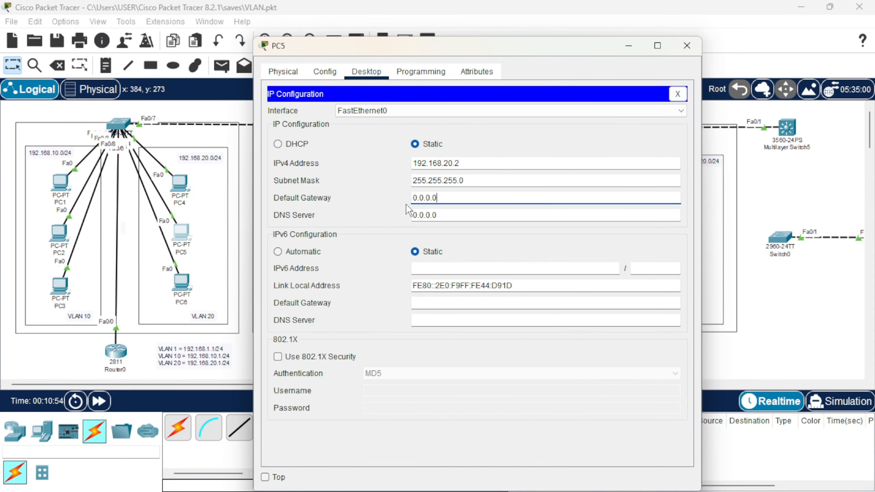
{"action": "left_click_drag", "start_coordinate": [436, 199], "coordinate": [404, 201]}
{"action": "type", "text": "192.168.20.1"}
{"action": "left_click", "coordinate": [686, 46]}
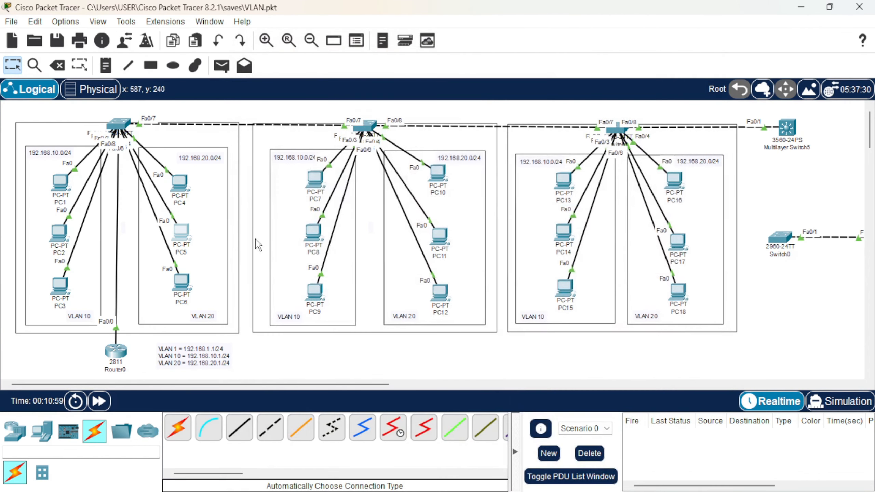
Step: Replace the IPv4 default gateway in PC6's IP configuration with 192.168.20.1 and close the PC6 window
{"action": "left_click", "coordinate": [184, 286]}
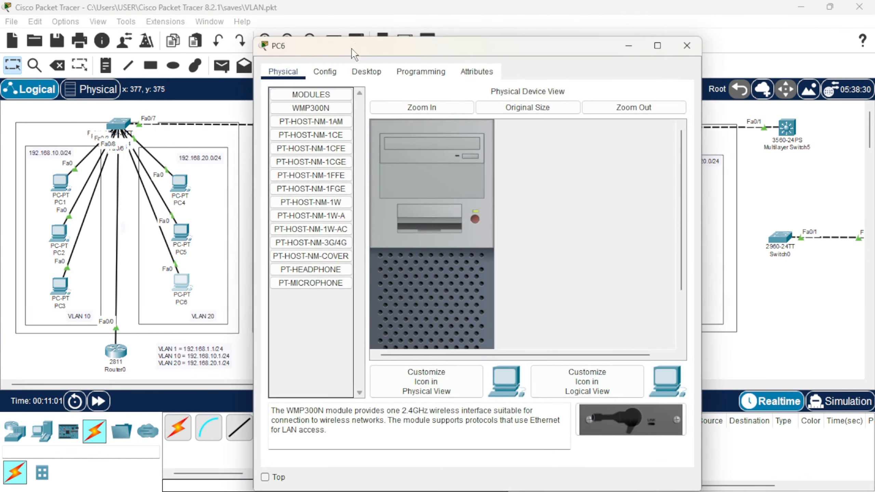
{"action": "left_click", "coordinate": [366, 72]}
{"action": "left_click", "coordinate": [320, 137]}
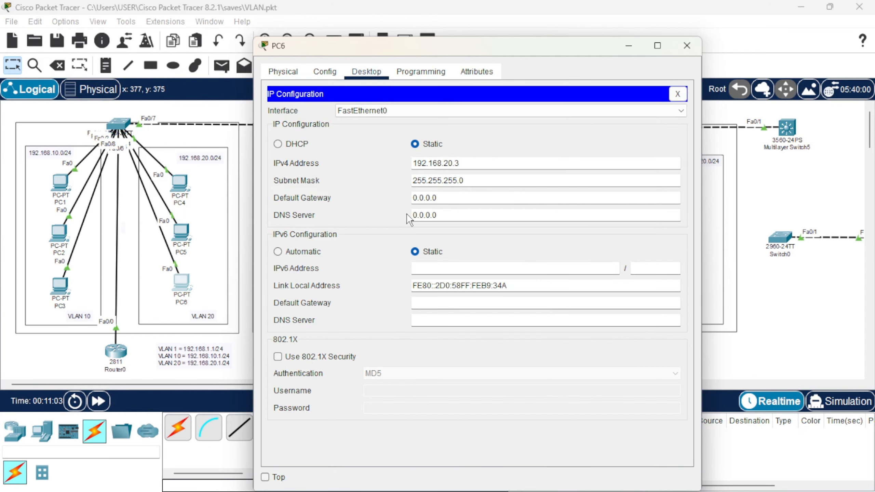
{"action": "left_click", "coordinate": [435, 199]}
{"action": "key", "text": "BackSpace"}
{"action": "key", "text": "BackSpace"}
{"action": "key", "text": "BackSpace"}
{"action": "key", "text": "BackSpace"}
{"action": "key", "text": "BackSpace"}
{"action": "key", "text": "BackSpace"}
{"action": "key", "text": "BackSpace"}
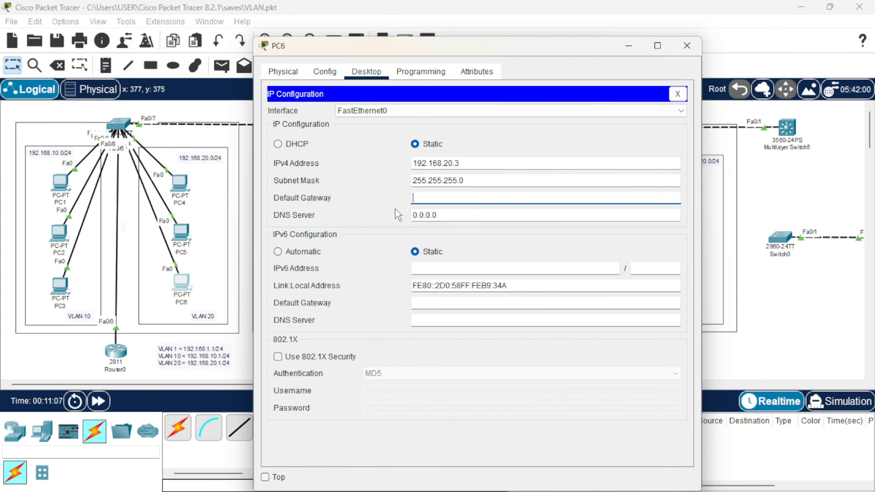
{"action": "type", "text": "192.168.20.1"}
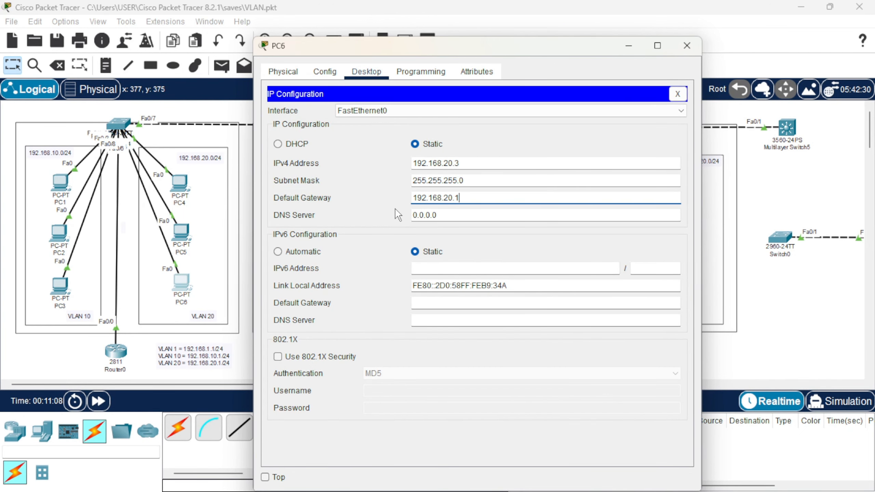
{"action": "left_click", "coordinate": [682, 51]}
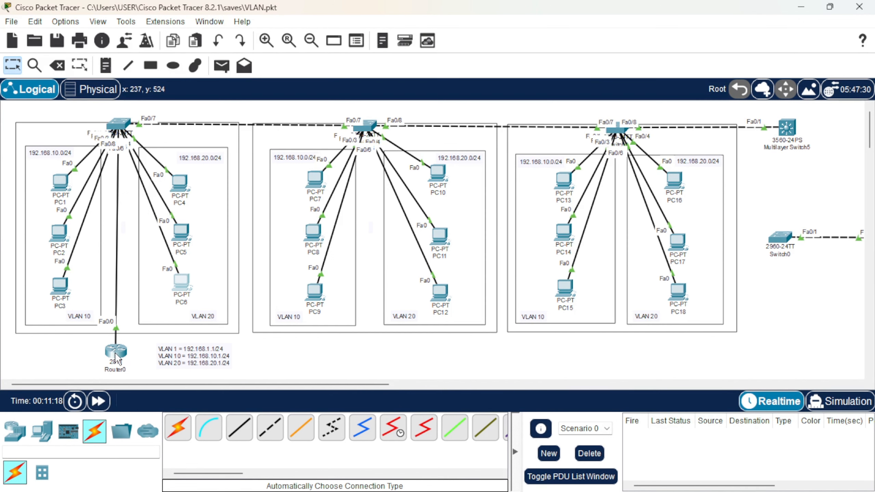
Step: Open the command line of Switch2, the switch connected to Router0, and enter global configuration mode with "en" and "conf t"
{"action": "mouse_move", "coordinate": [117, 360]}
{"action": "left_mouse_down"}
{"action": "mouse_move", "coordinate": [152, 344]}
{"action": "mouse_move", "coordinate": [47, 141]}
{"action": "mouse_move", "coordinate": [45, 83]}
{"action": "mouse_move", "coordinate": [73, 157]}
{"action": "mouse_move", "coordinate": [115, 356]}
{"action": "left_mouse_up"}
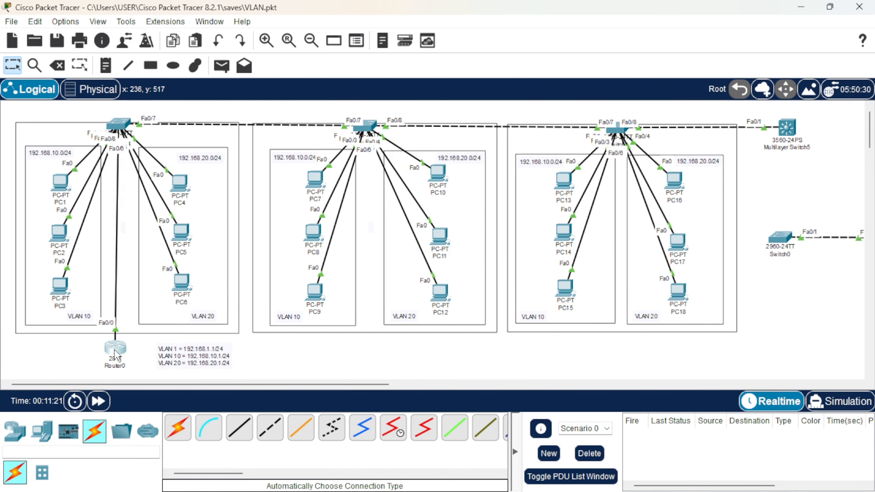
{"action": "left_click", "coordinate": [119, 124]}
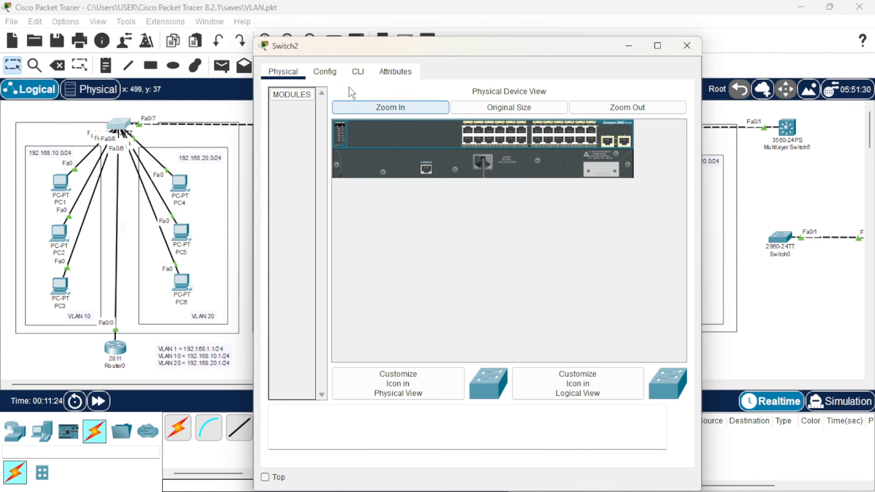
{"action": "left_click", "coordinate": [356, 79]}
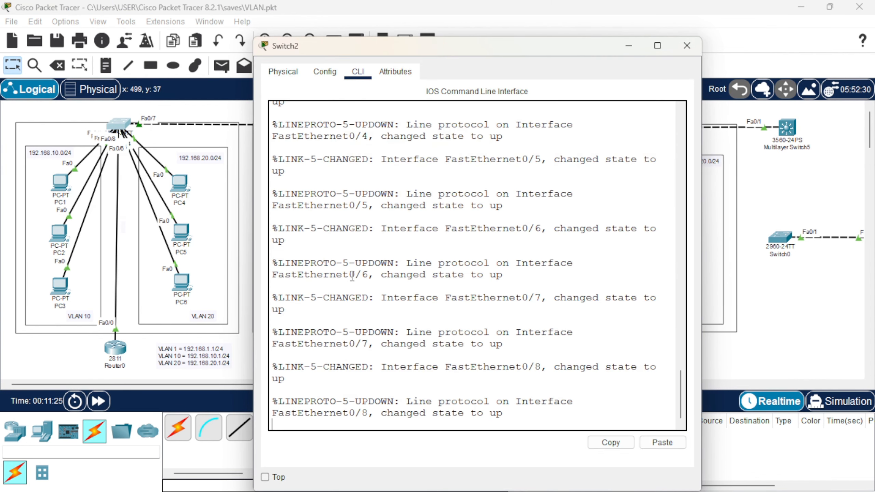
{"action": "key", "text": "Return"}
{"action": "key", "text": "Return"}
{"action": "type", "text": "en"}
{"action": "key", "text": "Return"}
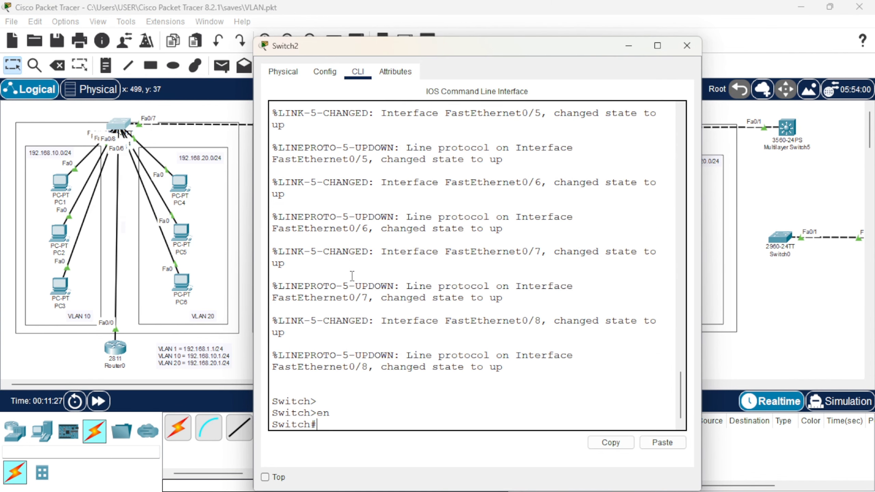
{"action": "type", "text": "conf t"}
{"action": "key", "text": "Return"}
Step: Enter interface fa0/8 on Switch2 and make it a trunk port with "switchport mode trunk"
{"action": "type", "text": "in"}
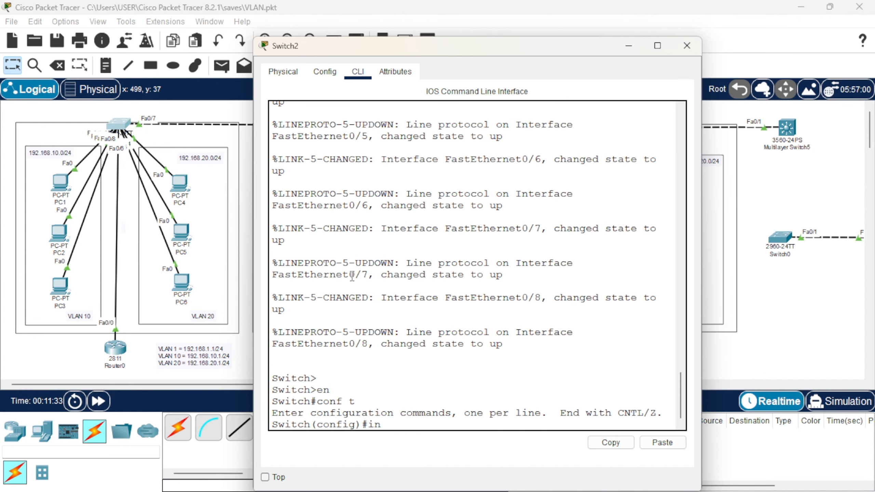
{"action": "type", "text": "t fa0/8"}
{"action": "key", "text": "Return"}
{"action": "type", "text": "sw"}
{"action": "key", "text": "Tab"}
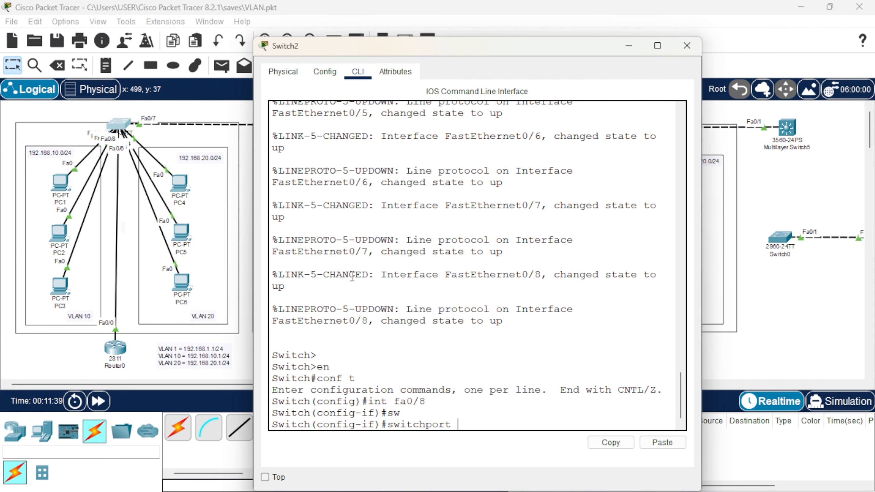
{"action": "type", "text": "mode trunk"}
{"action": "key", "text": "Return"}
{"action": "key", "text": "Return"}
{"action": "key", "text": "Return"}
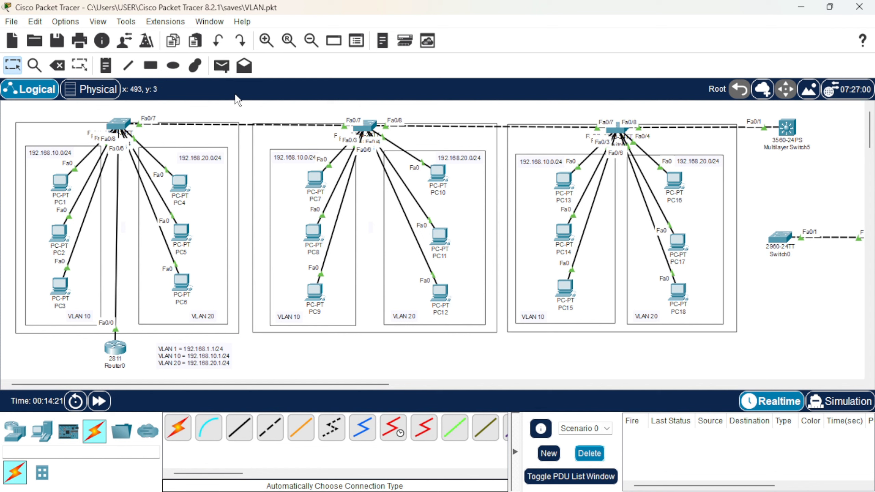
Step: Test inter-VLAN connectivity by sending simple PDUs from PC1 to PC4 and from PC2 to PC5
{"action": "left_click", "coordinate": [222, 66]}
{"action": "left_click", "coordinate": [58, 182]}
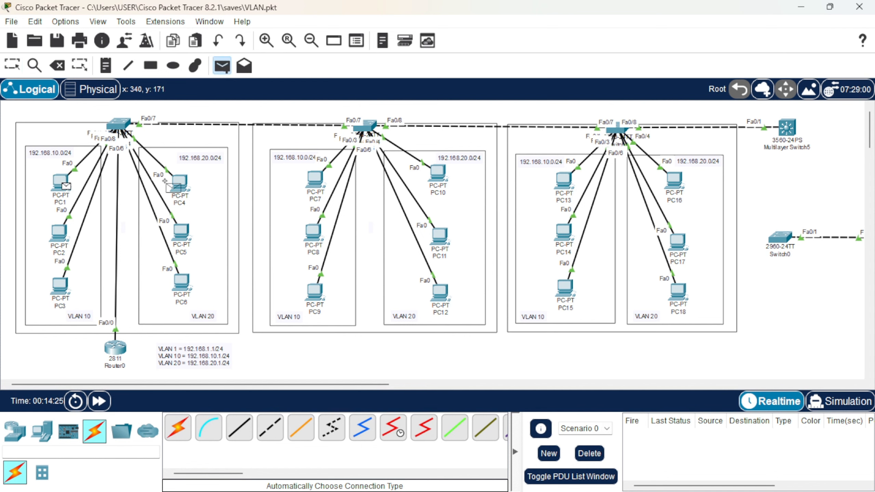
{"action": "left_click", "coordinate": [180, 179]}
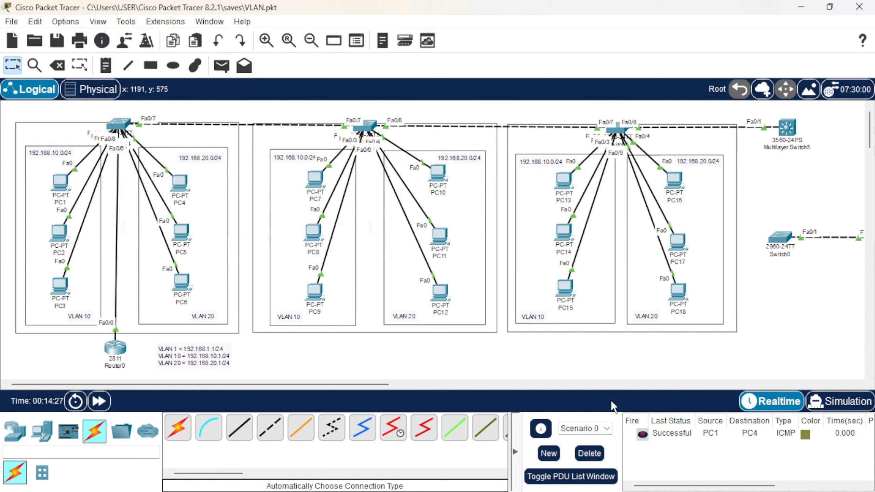
{"action": "left_click", "coordinate": [221, 69]}
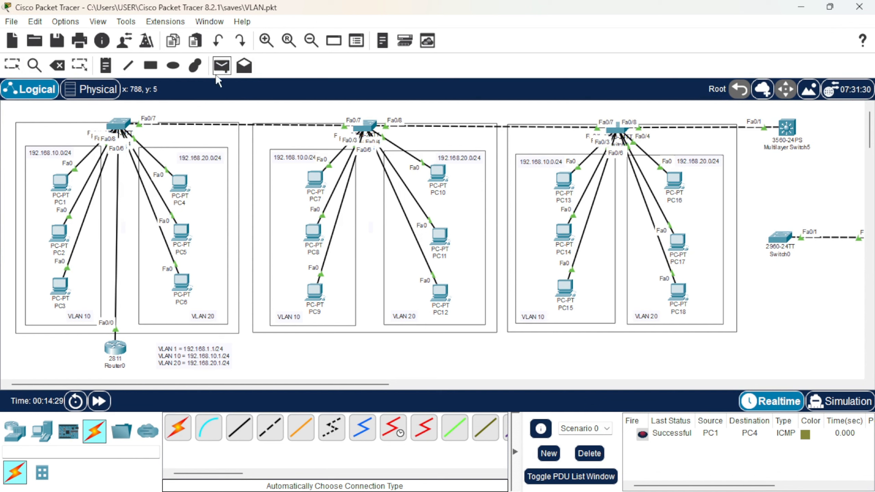
{"action": "left_click", "coordinate": [59, 232]}
{"action": "left_click", "coordinate": [180, 232]}
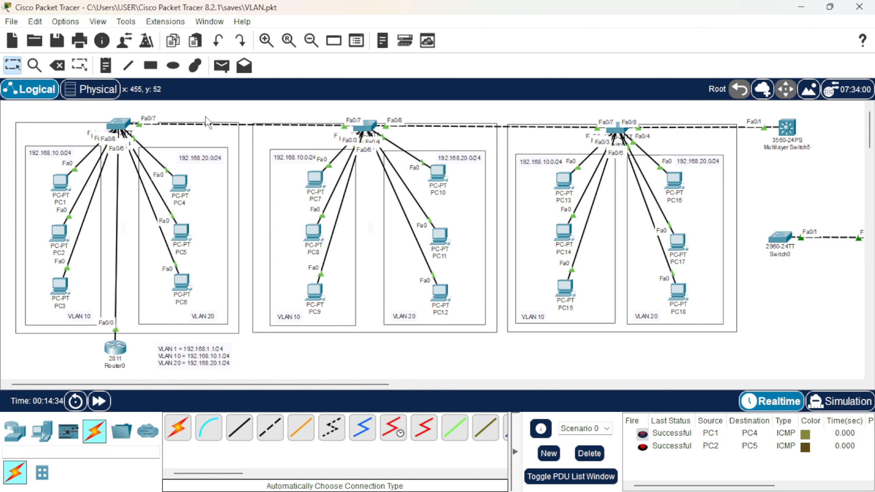
Step: Test inter-VLAN connectivity by sending a simple PDU from PC3 to PC6, and delete the scenario's PDU entries
{"action": "left_click", "coordinate": [222, 66]}
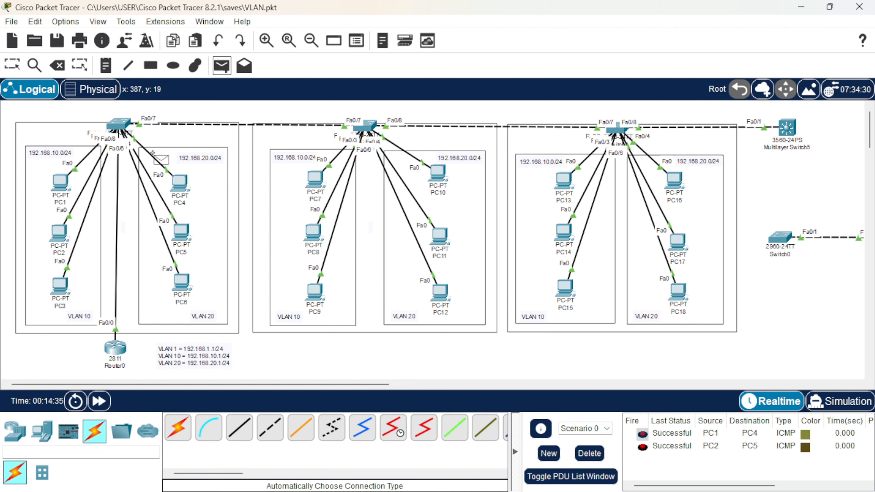
{"action": "left_click", "coordinate": [60, 286]}
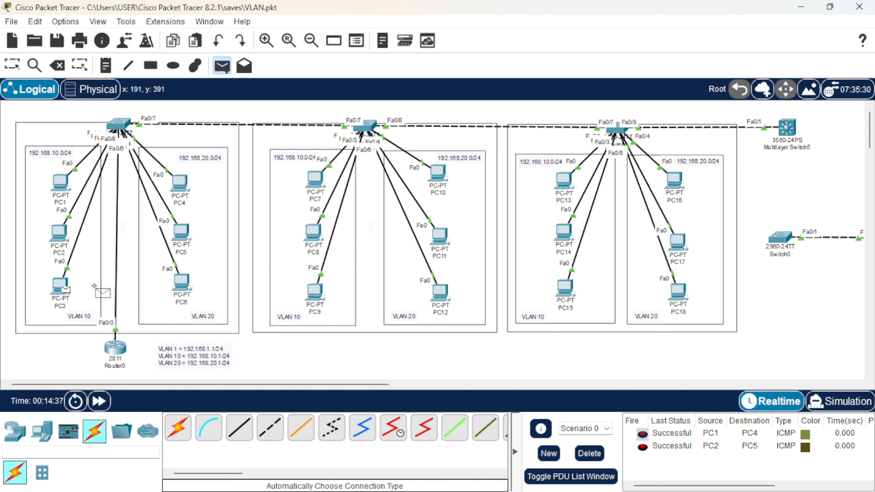
{"action": "left_click", "coordinate": [182, 282]}
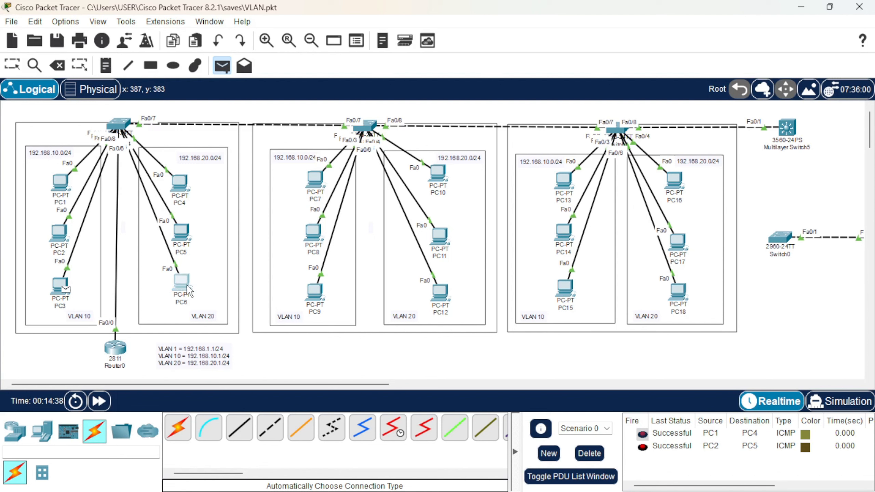
{"action": "left_click", "coordinate": [602, 457]}
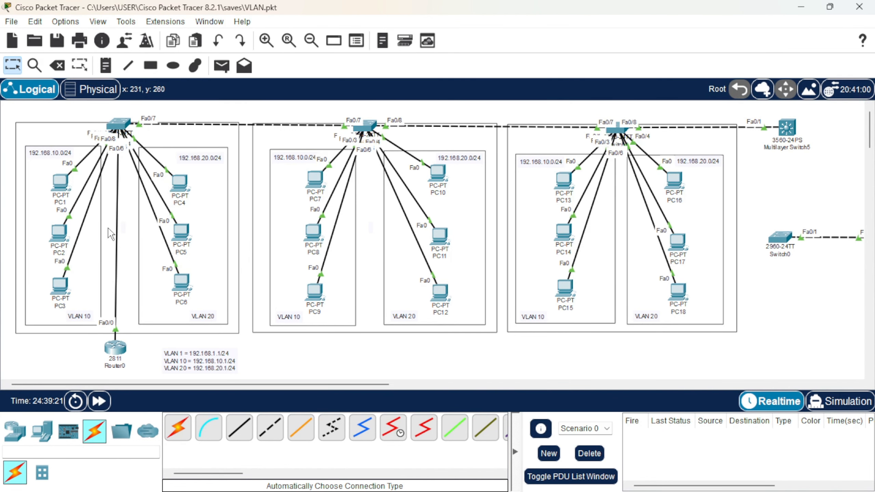
Step: Open the command line of Router0 and enter global configuration mode with "en" and "conf t"
{"action": "left_click", "coordinate": [119, 357]}
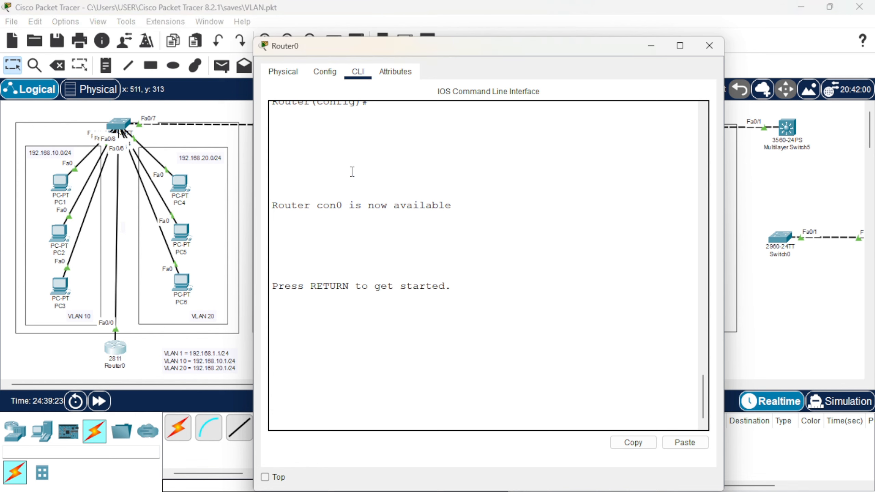
{"action": "key", "text": "Return"}
{"action": "key", "text": "Return"}
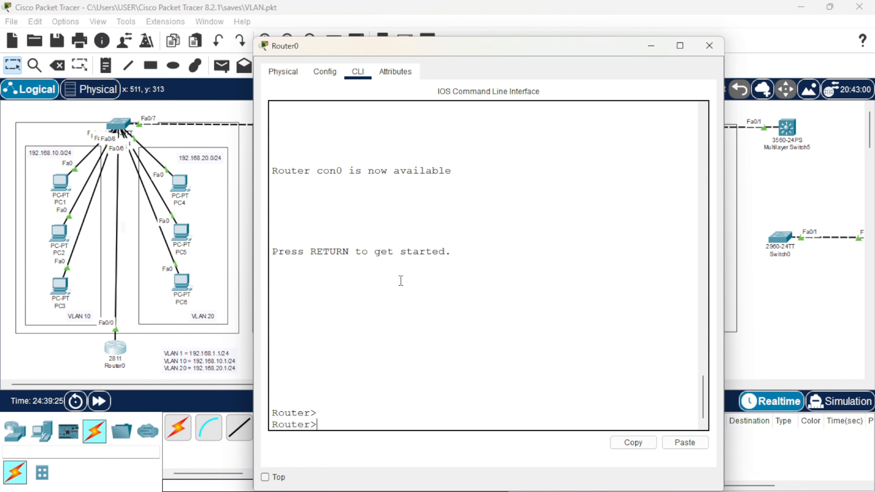
{"action": "type", "text": "en"}
{"action": "key", "text": "Return"}
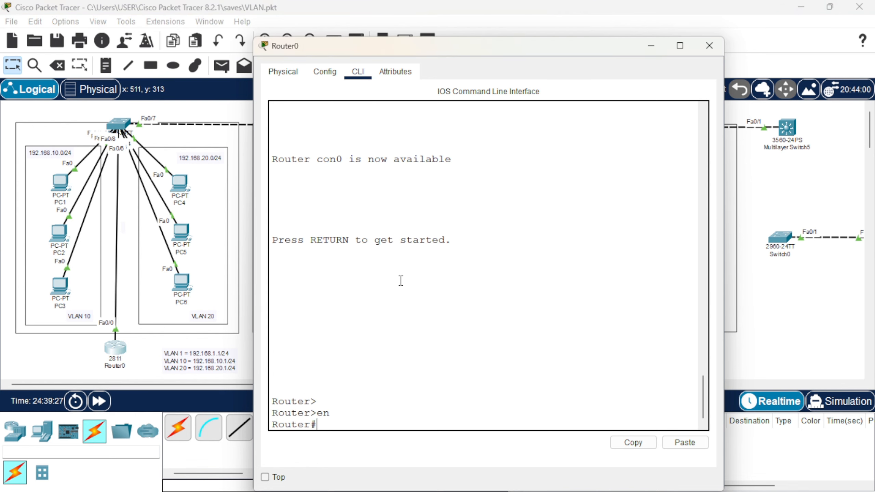
{"action": "type", "text": "conf t"}
{"action": "key", "text": "Return"}
{"action": "key", "text": "Return"}
{"action": "key", "text": "Return"}
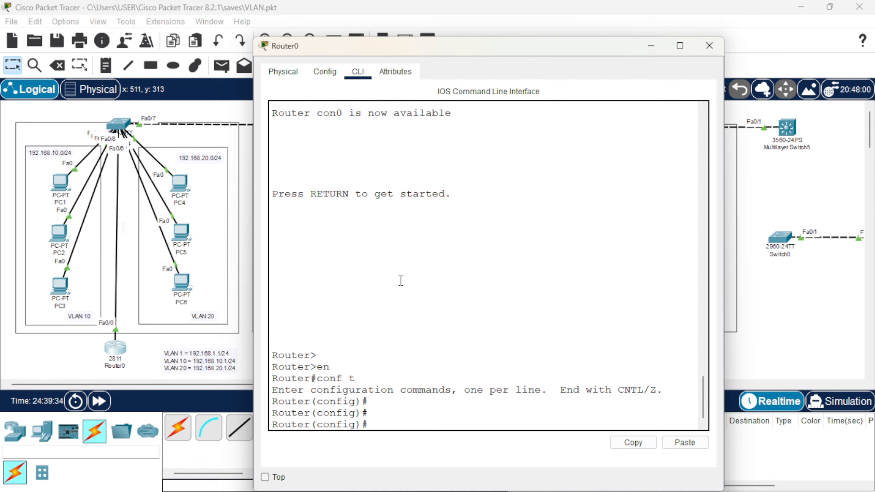
Step: Create the DHCP pool VLAN10 on Router0 and assign it network 192.168.10.0 with mask 255.255.255.0
{"action": "type", "text": "ip dhcp pool"}
{"action": "type", "text": "VLAN"}
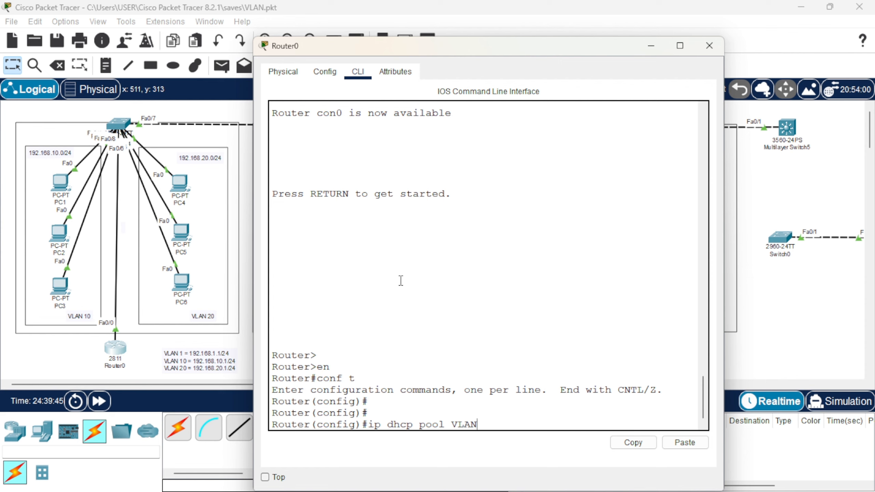
{"action": "type", "text": "10"}
{"action": "key", "text": "Return"}
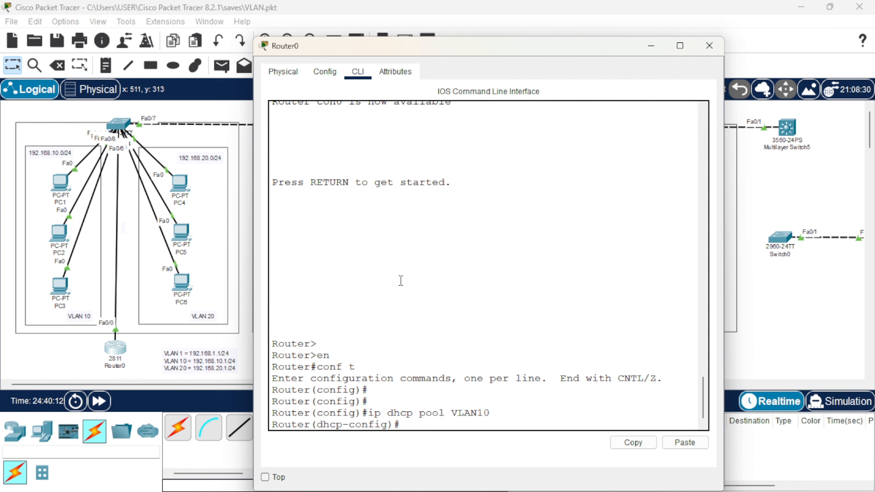
{"action": "type", "text": "network 1"}
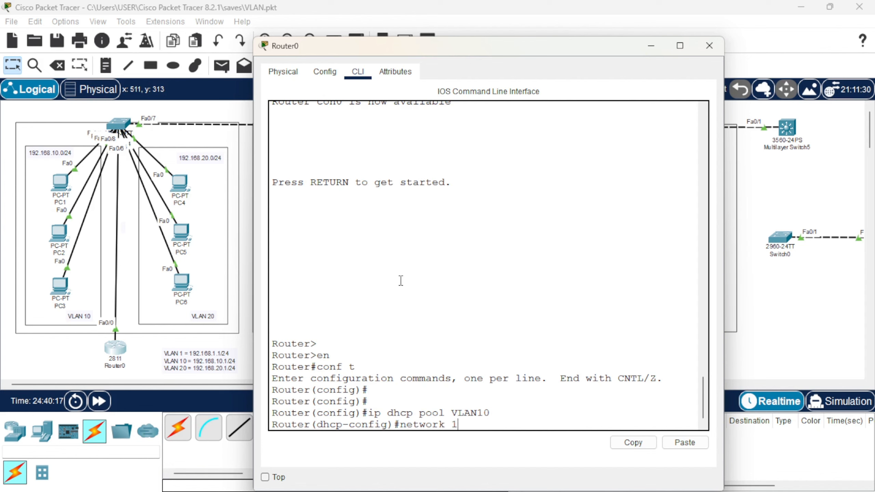
{"action": "type", "text": "92.168."}
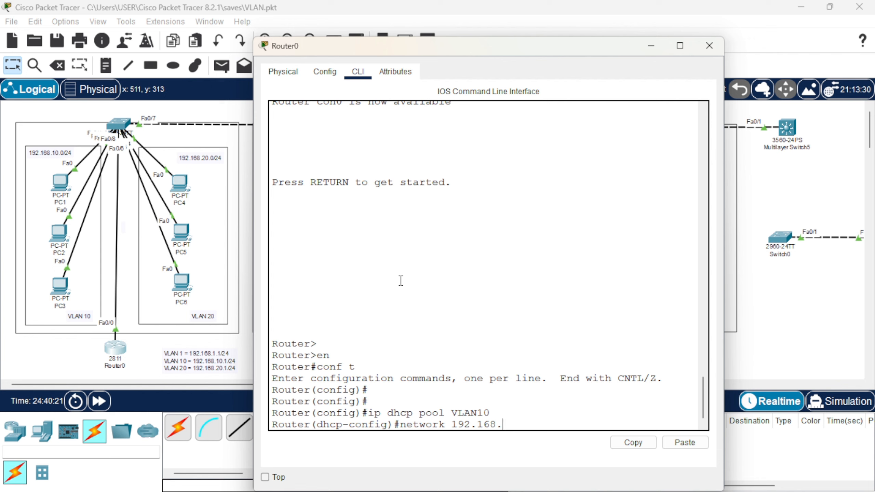
{"action": "type", "text": "10.0 255.255.255"}
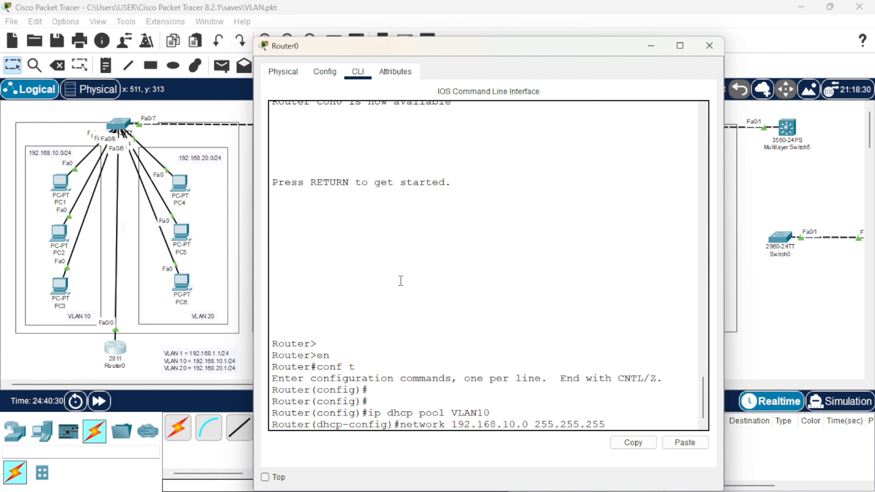
{"action": "type", "text": ".0"}
{"action": "key", "text": "Return"}
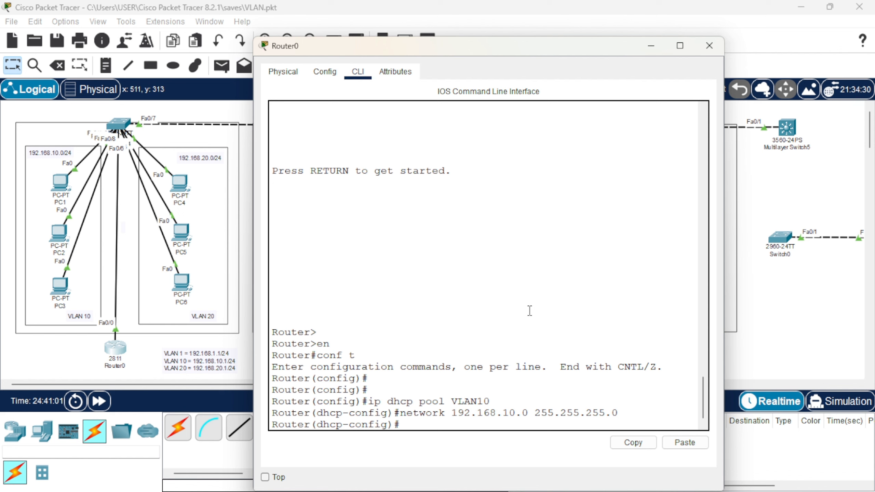
Step: Set the VLAN10 pool's default-router to 192.168.10.1 and dns-server to 8.8.8.8, and exit the pool configuration
{"action": "type", "text": "de"}
{"action": "key", "text": "Tab"}
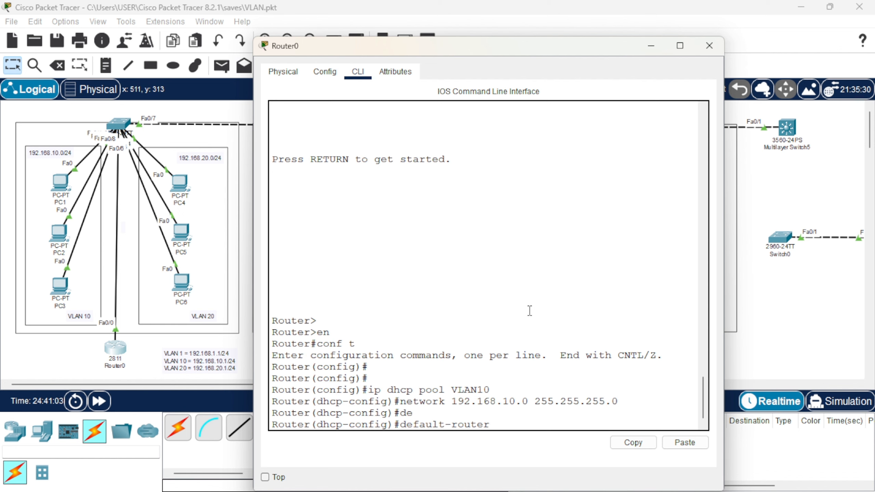
{"action": "type", "text": "192.168.10.1"}
{"action": "key", "text": "Return"}
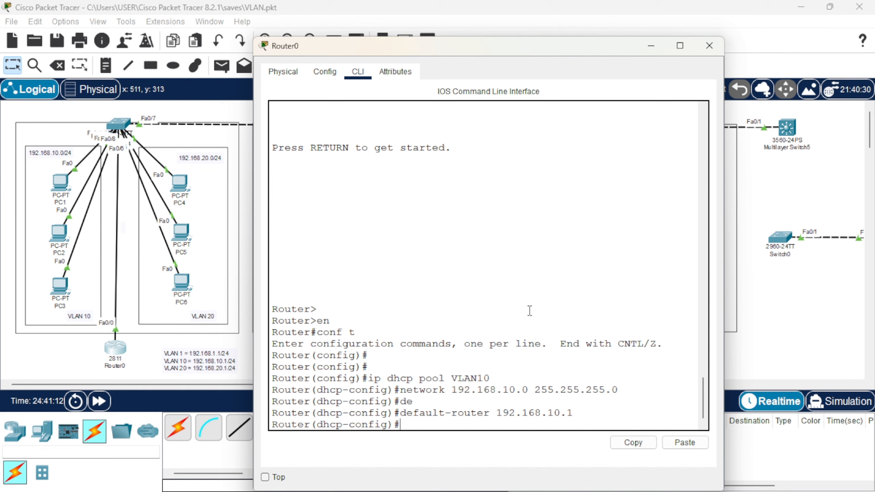
{"action": "type", "text": "dns"}
{"action": "key", "text": "Tab"}
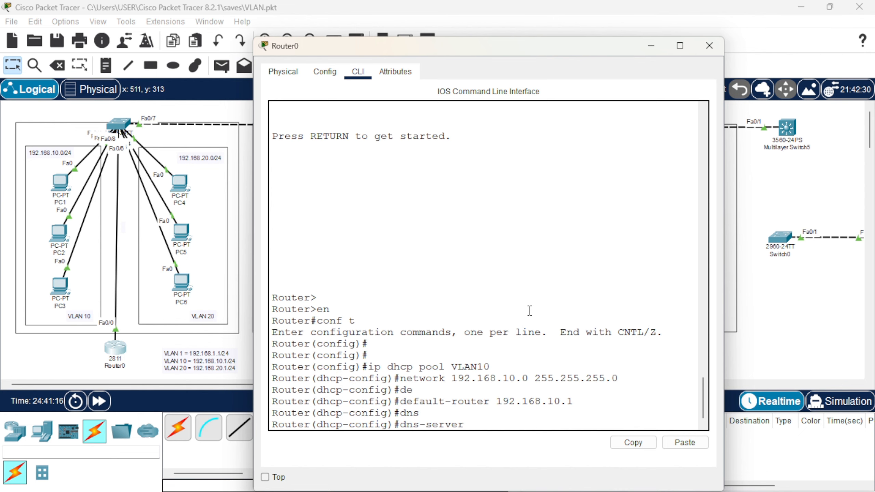
{"action": "type", "text": "8.8.8.8"}
{"action": "key", "text": "Return"}
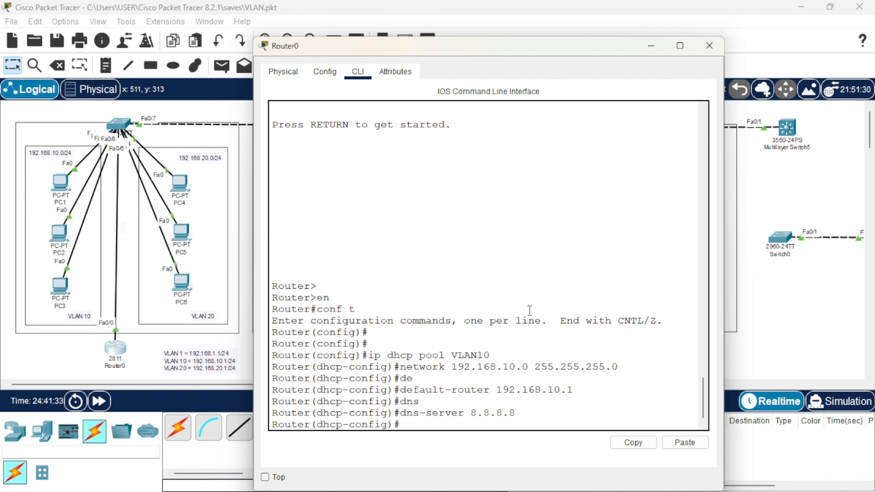
{"action": "type", "text": "exit"}
{"action": "key", "text": "Return"}
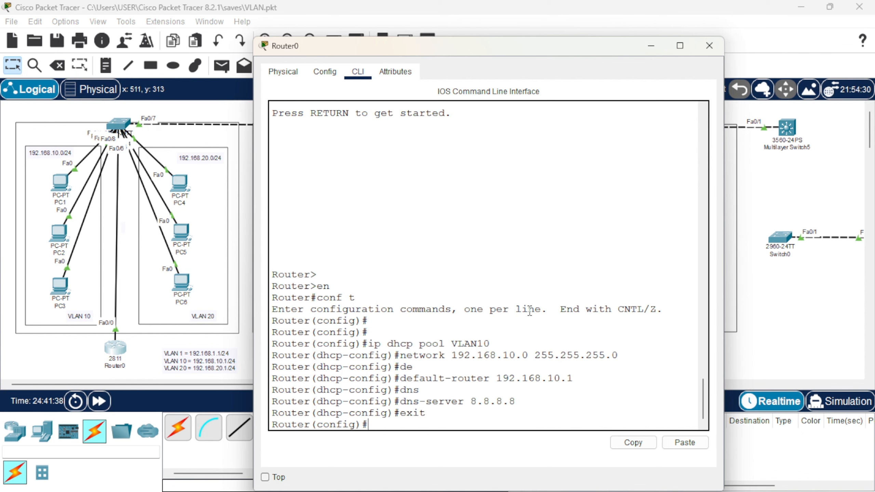
Step: Create the DHCP pool VLAN20 on Router0 and assign it network 192.168.20.0 with mask 255.255.255.0
{"action": "type", "text": "ip dhcp pool VL"}
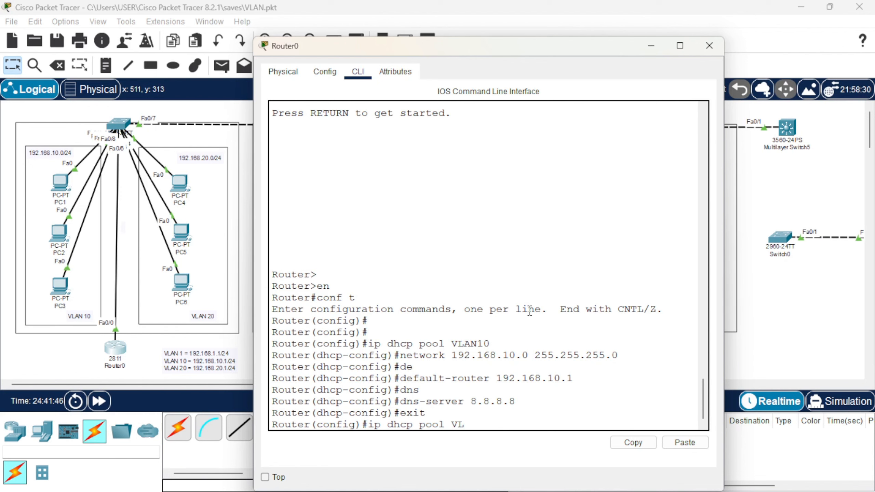
{"action": "type", "text": "AN20"}
{"action": "key", "text": "Return"}
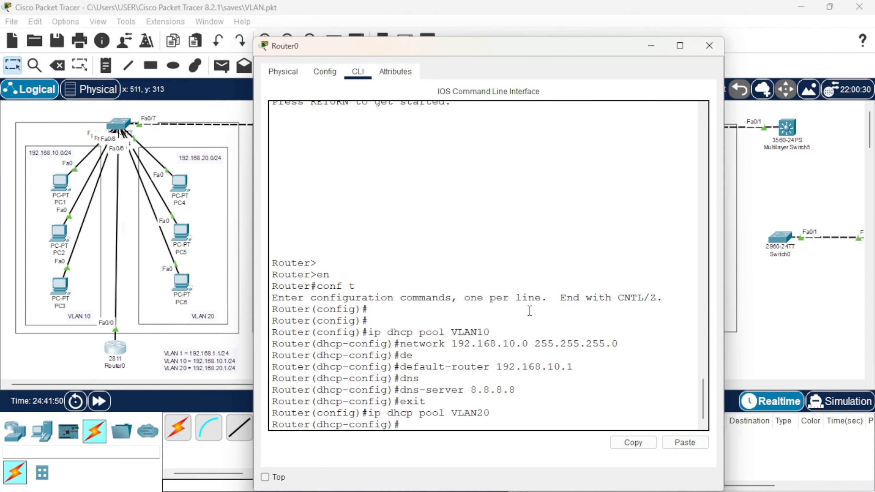
{"action": "type", "text": "nr"}
{"action": "type", "text": "etwork"}
{"action": "type", "text": " 192.168"}
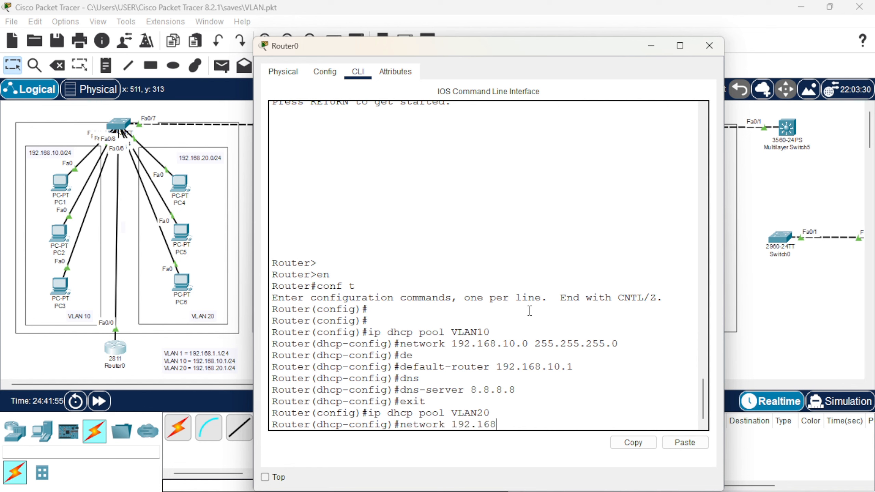
{"action": "type", "text": ".20.0 255.255.255"}
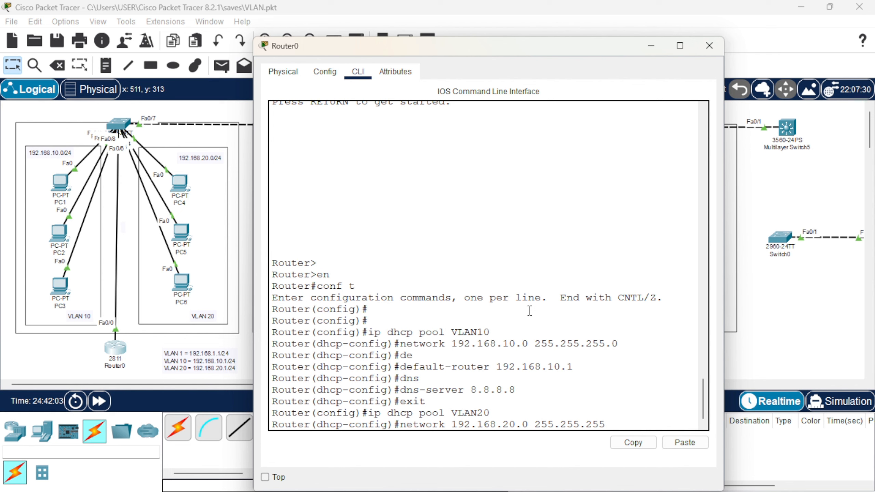
{"action": "type", "text": ".0"}
{"action": "key", "text": "Return"}
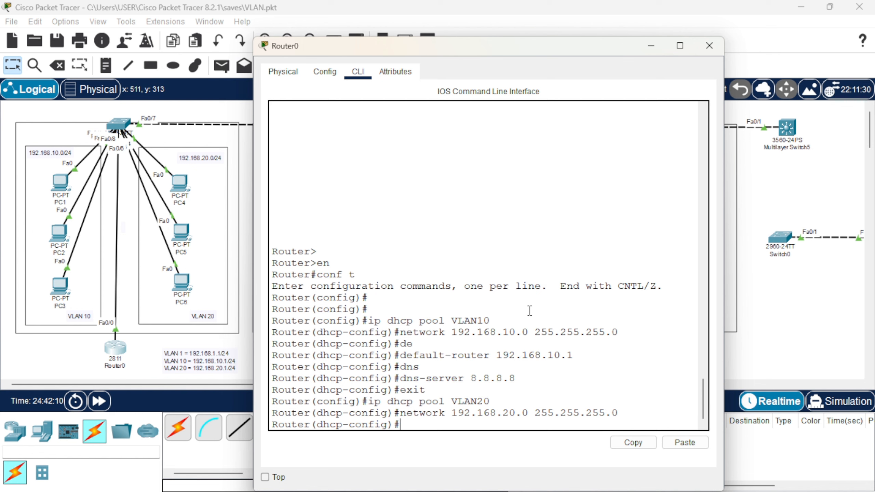
Step: Set the VLAN20 pool's default-router to 192.168.20.1 and dns-server to 8.8.8.8, and exit the pool configuration
{"action": "type", "text": "de"}
{"action": "key", "text": "Tab"}
{"action": "type", "text": "19"}
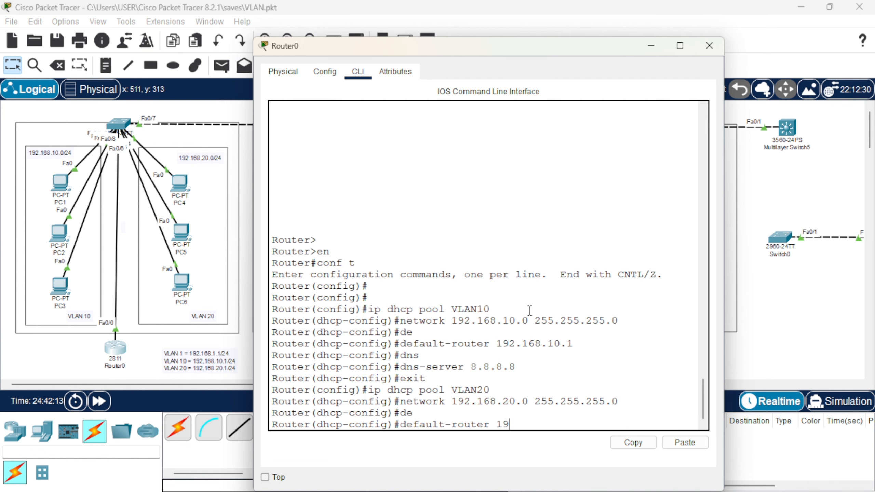
{"action": "type", "text": "2.168.20.1"}
{"action": "key", "text": "Return"}
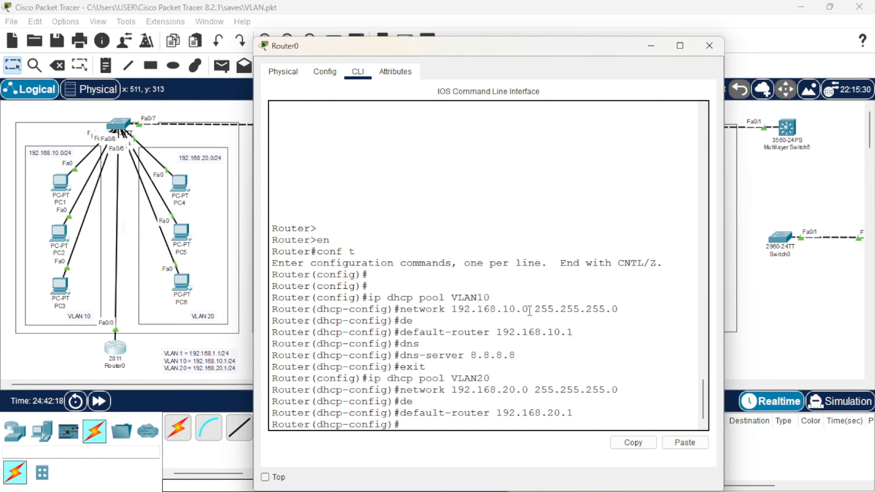
{"action": "type", "text": "dns"}
{"action": "key", "text": "Tab"}
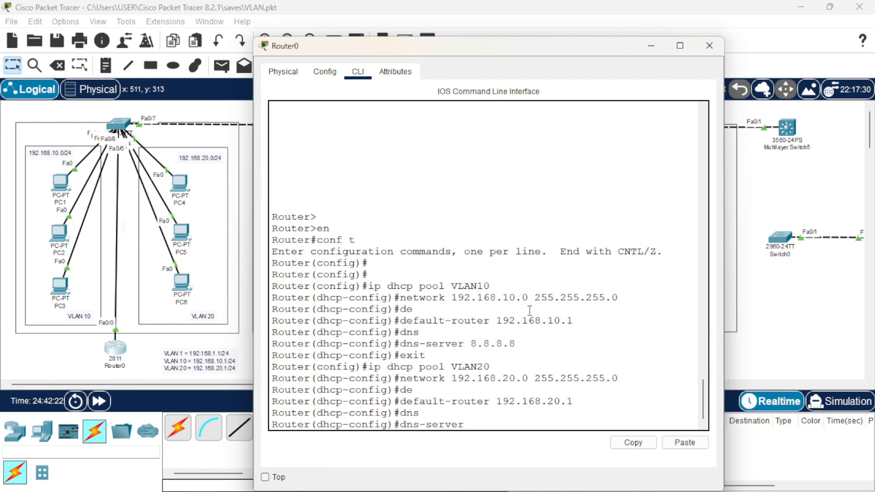
{"action": "type", "text": "8.8.8.8"}
{"action": "key", "text": "Return"}
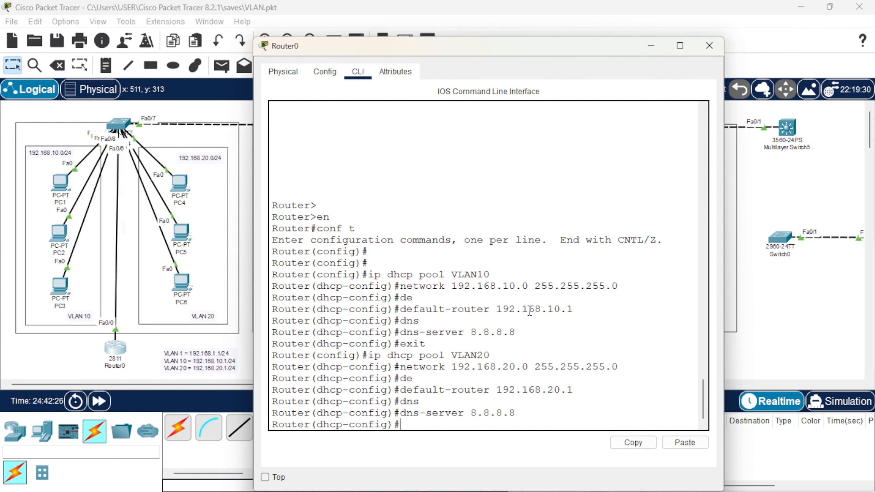
{"action": "type", "text": "exit"}
{"action": "key", "text": "Return"}
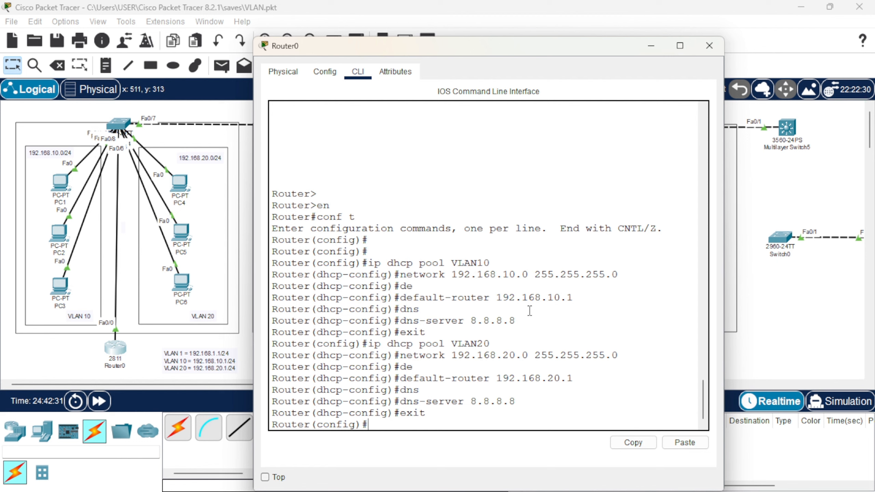
Step: Create the DHCP pool VLAN1 on Router0 and assign it network 192.168.1.0 with mask 255.255.255.0
{"action": "type", "text": "ip dhcp pool VLAN1"}
{"action": "key", "text": "Return"}
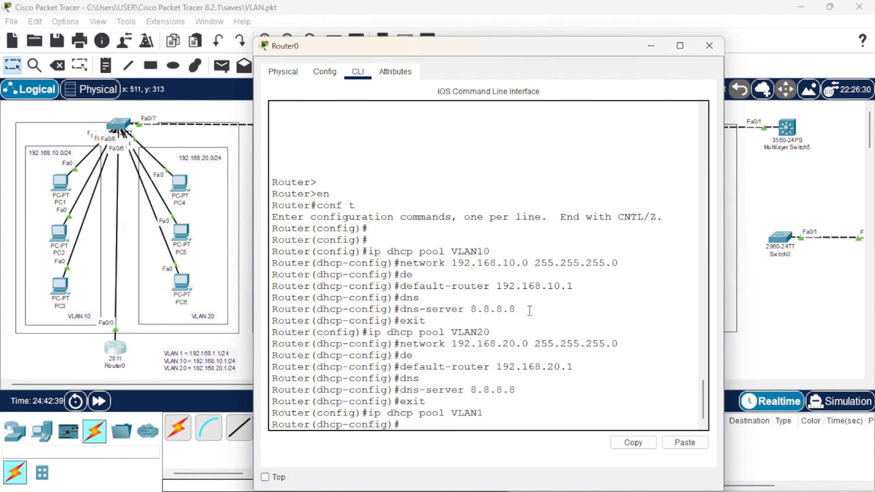
{"action": "type", "text": "network 192.168"}
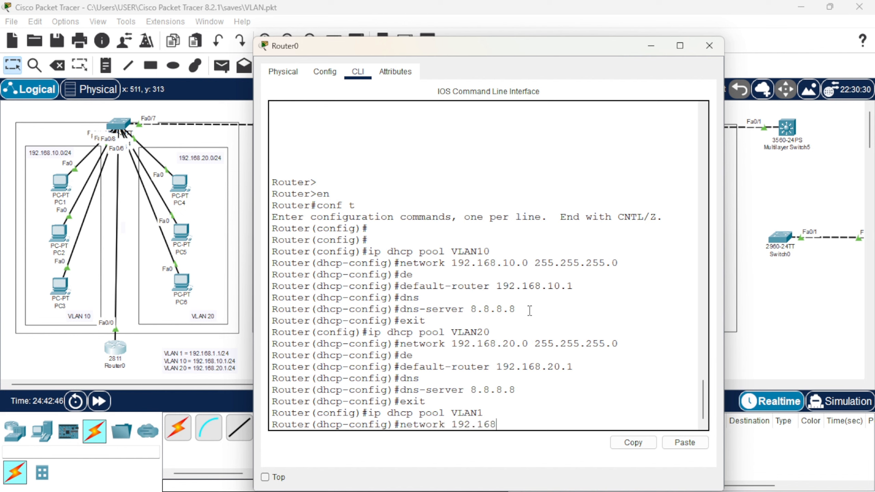
{"action": "type", "text": ".1.0 255.255.2"}
{"action": "type", "text": "55.0"}
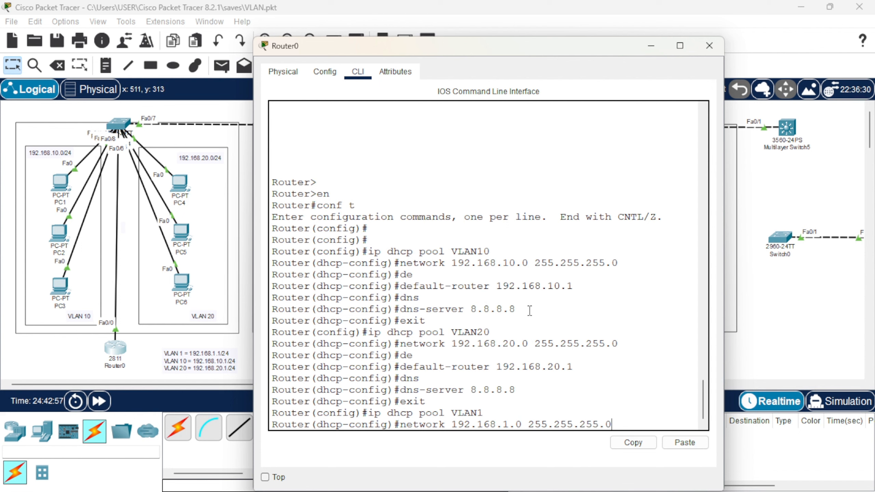
{"action": "key", "text": "Return"}
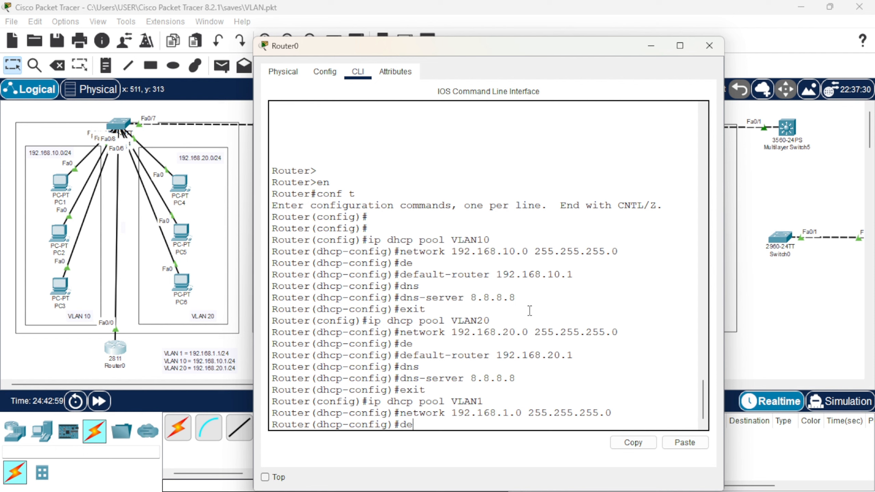
Step: Set the VLAN1 pool's default-router to 192.168.1.1 and its DNS server to 8.8.8.8 on Router0
{"action": "type", "text": "de"}
{"action": "key", "text": "Tab"}
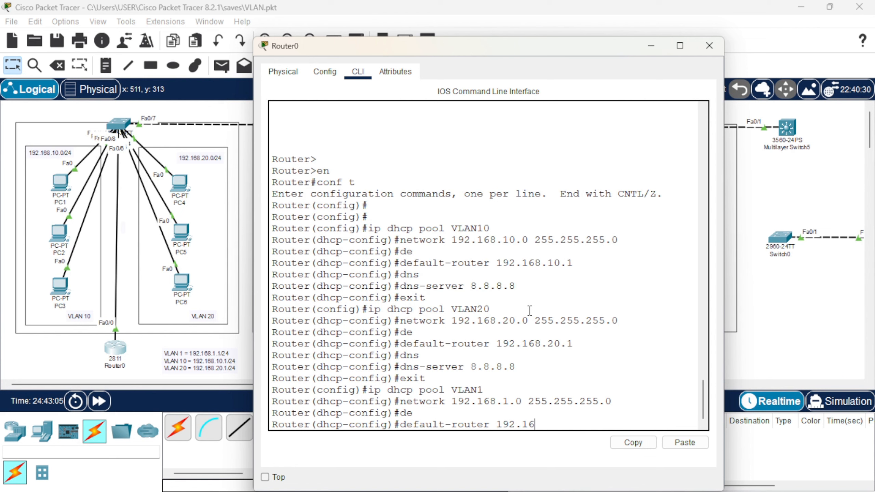
{"action": "type", "text": "192.168.1.1"}
{"action": "key", "text": "Return"}
{"action": "type", "text": "dns"}
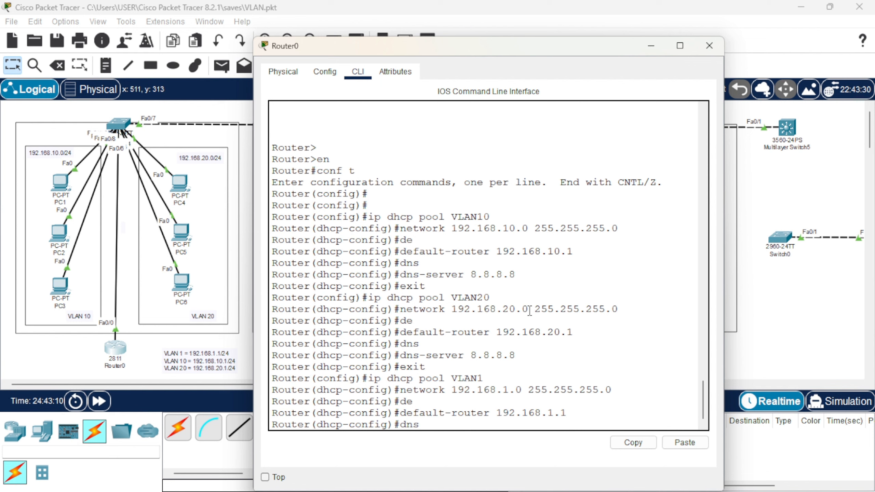
{"action": "type", "text": " 8.8.8.8"}
{"action": "key", "text": "Return"}
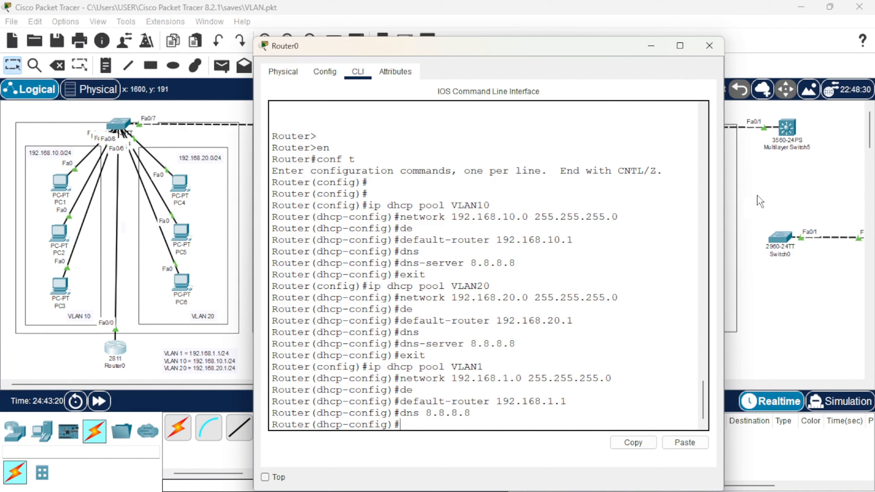
Step: Clear PC7's static IPv4 address, switch its IP configuration to DHCP, and close its window
{"action": "left_click", "coordinate": [762, 158]}
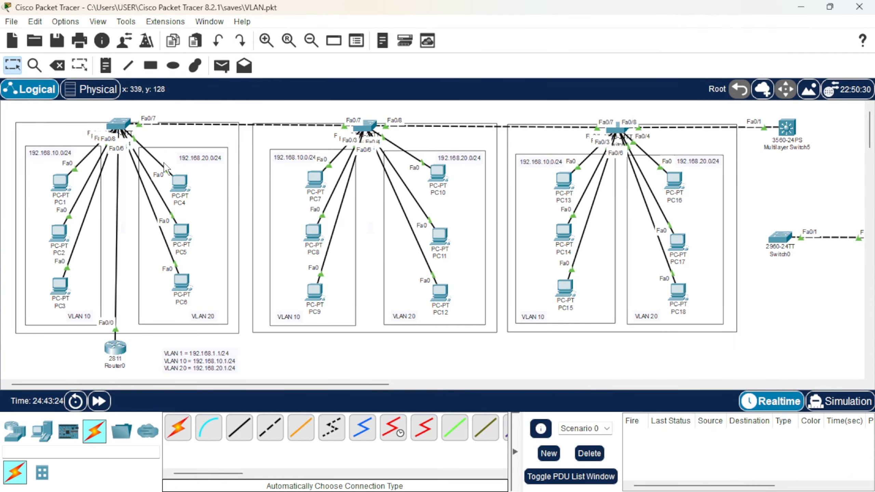
{"action": "left_click", "coordinate": [316, 179]}
{"action": "left_click", "coordinate": [365, 72]}
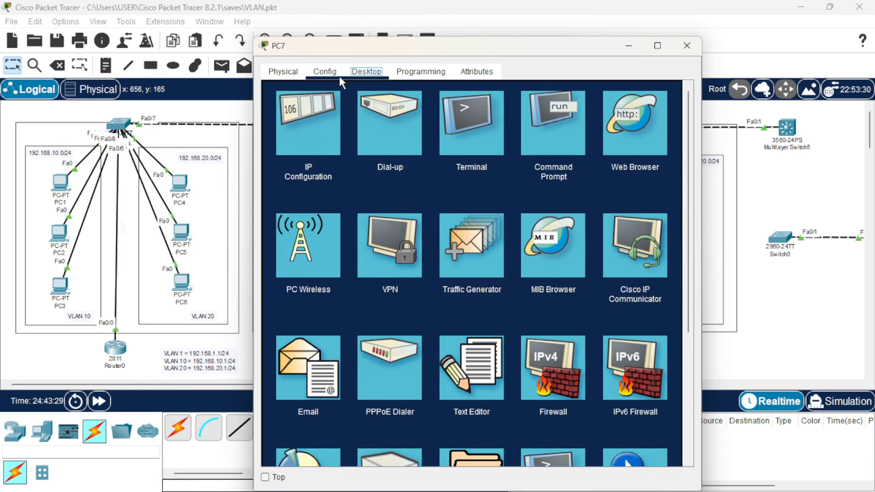
{"action": "left_click", "coordinate": [311, 104]}
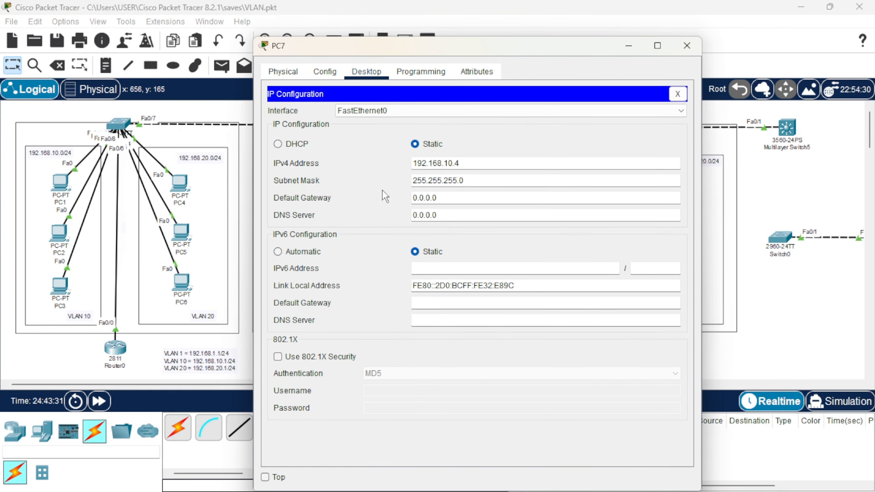
{"action": "left_click_drag", "start_coordinate": [463, 161], "coordinate": [406, 170]}
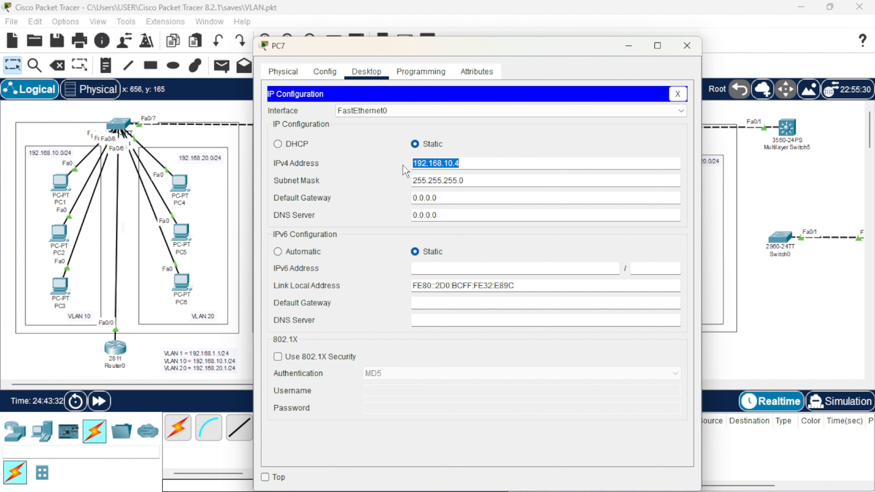
{"action": "key", "text": "BackSpace"}
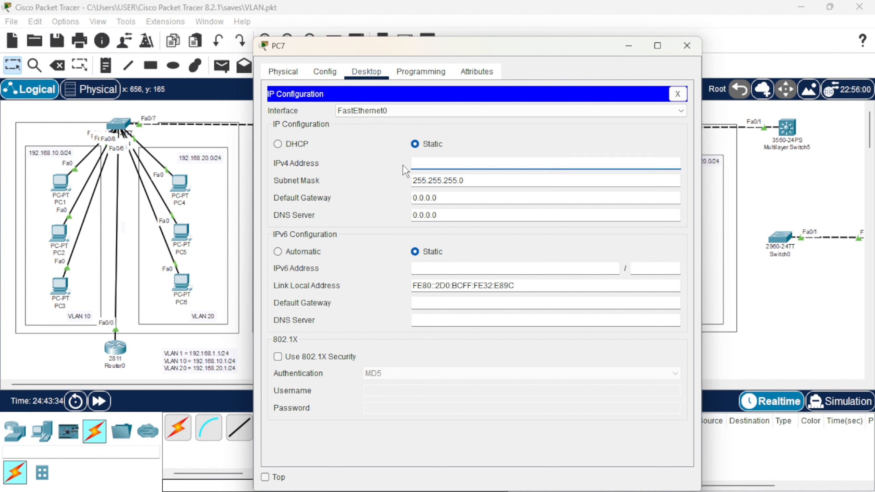
{"action": "left_click", "coordinate": [281, 144]}
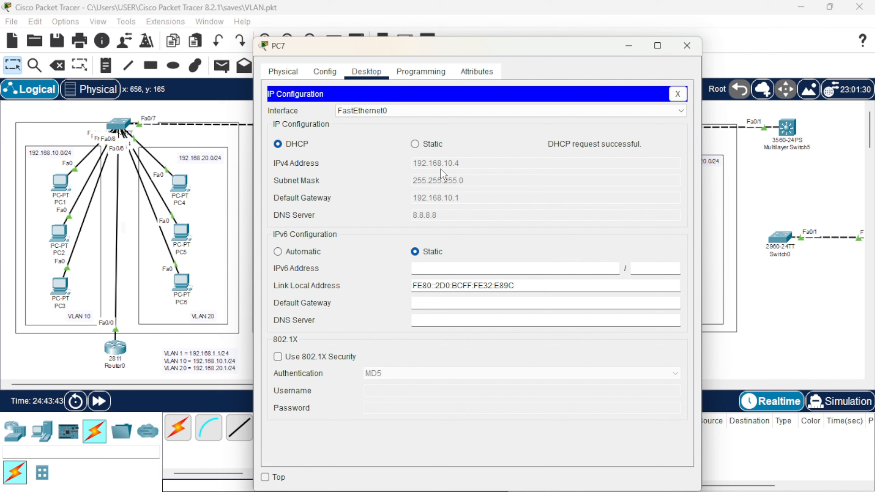
{"action": "left_click", "coordinate": [680, 48]}
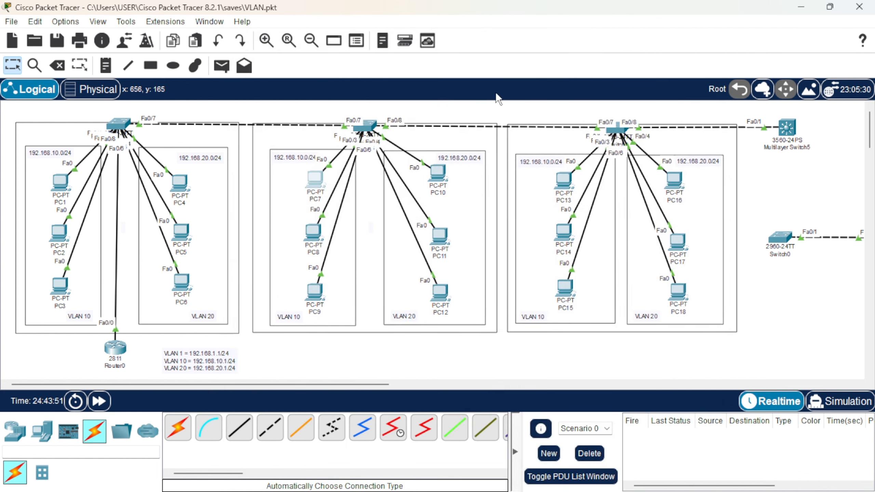
Step: Clear PC8's static IPv4 address, switch its IP configuration to DHCP, and close its window
{"action": "left_click", "coordinate": [309, 237]}
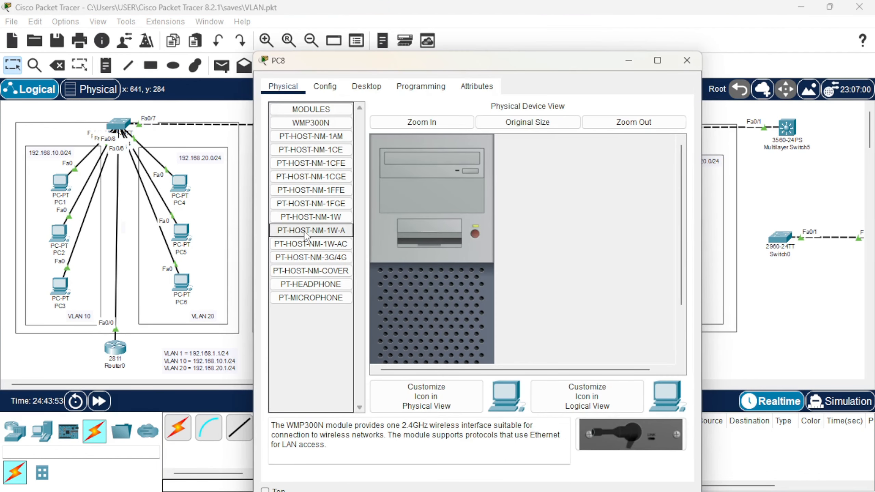
{"action": "left_click", "coordinate": [375, 87]}
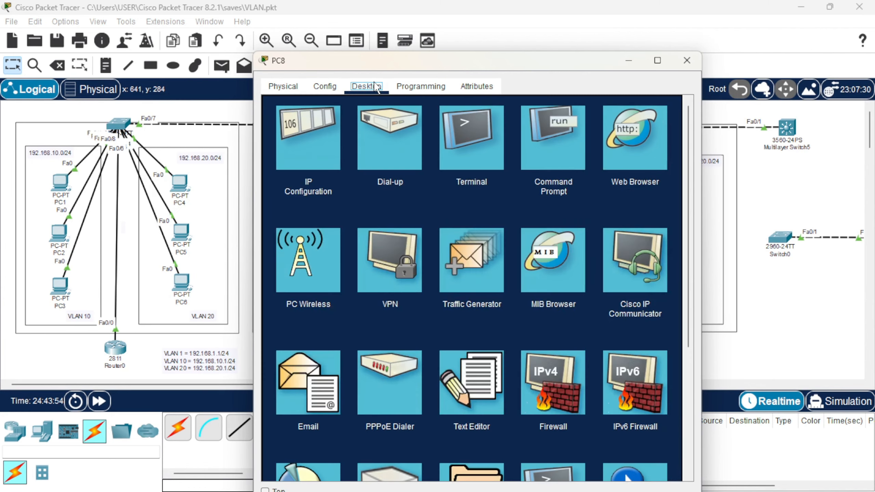
{"action": "left_click", "coordinate": [329, 139]}
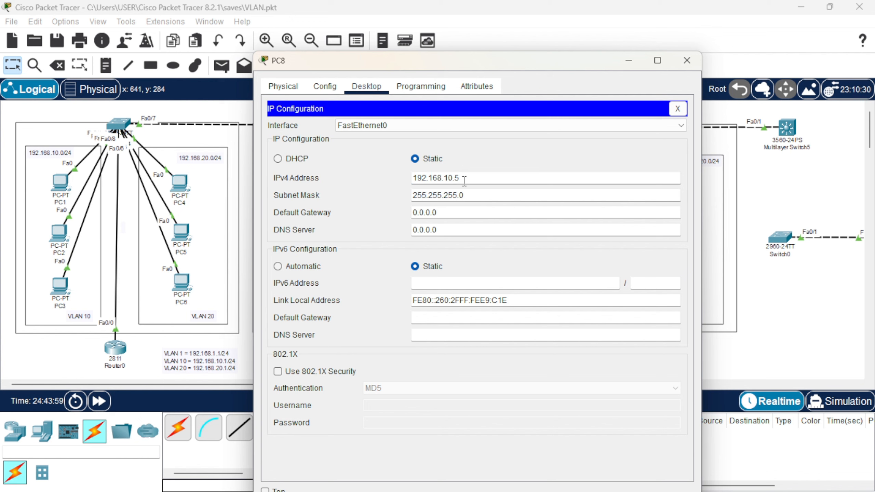
{"action": "key", "text": "BackSpace"}
{"action": "key", "text": "BackSpace"}
{"action": "key", "text": "BackSpace"}
{"action": "key", "text": "BackSpace"}
{"action": "key", "text": "BackSpace"}
{"action": "key", "text": "BackSpace"}
{"action": "key", "text": "BackSpace"}
{"action": "key", "text": "BackSpace"}
{"action": "key", "text": "BackSpace"}
{"action": "key", "text": "BackSpace"}
{"action": "key", "text": "BackSpace"}
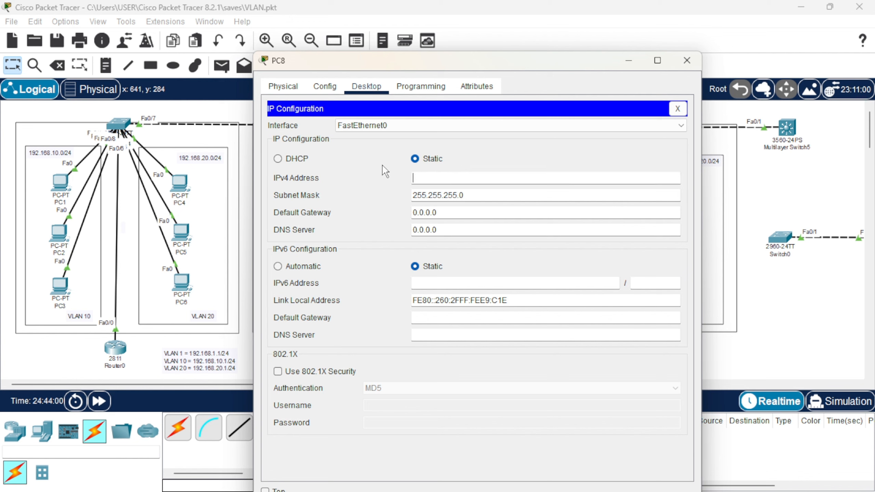
{"action": "left_click", "coordinate": [282, 160]}
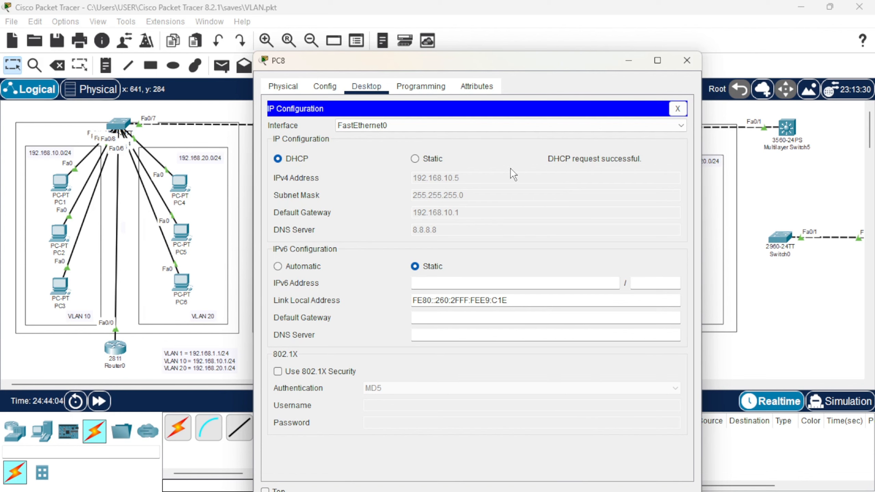
{"action": "left_click", "coordinate": [686, 60]}
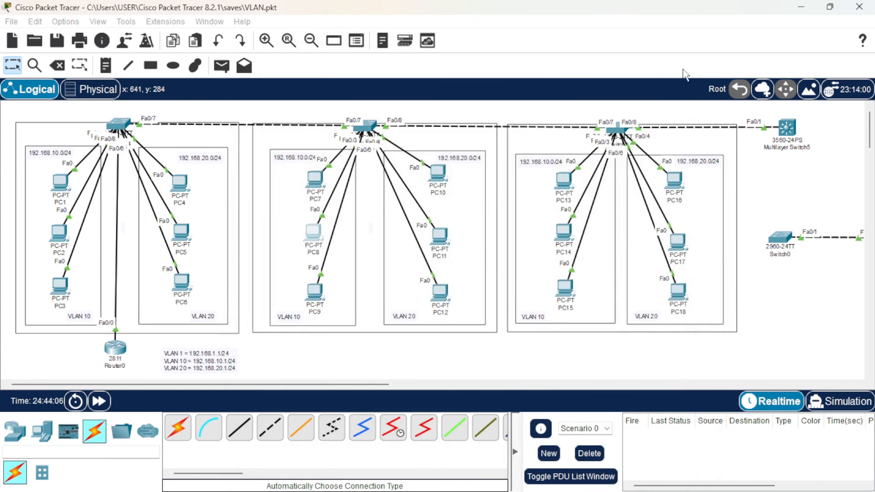
Step: Clear PC9's static IPv4 address, switch its IP configuration to DHCP, and close its window
{"action": "left_click", "coordinate": [314, 292]}
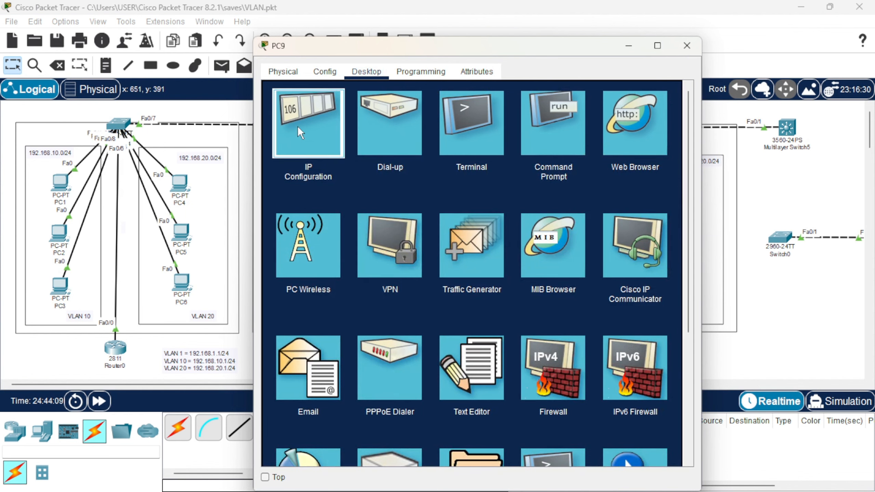
{"action": "left_click", "coordinate": [297, 126]}
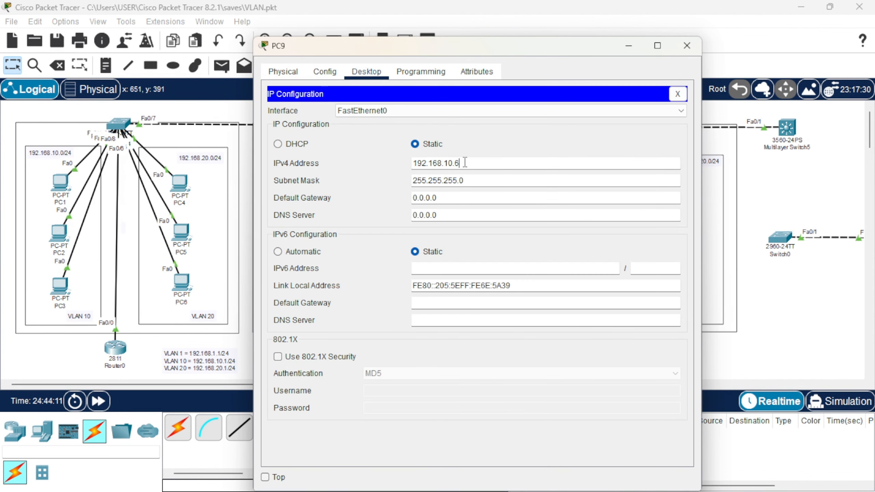
{"action": "left_click_drag", "start_coordinate": [466, 161], "coordinate": [401, 164]}
{"action": "key", "text": "BackSpace"}
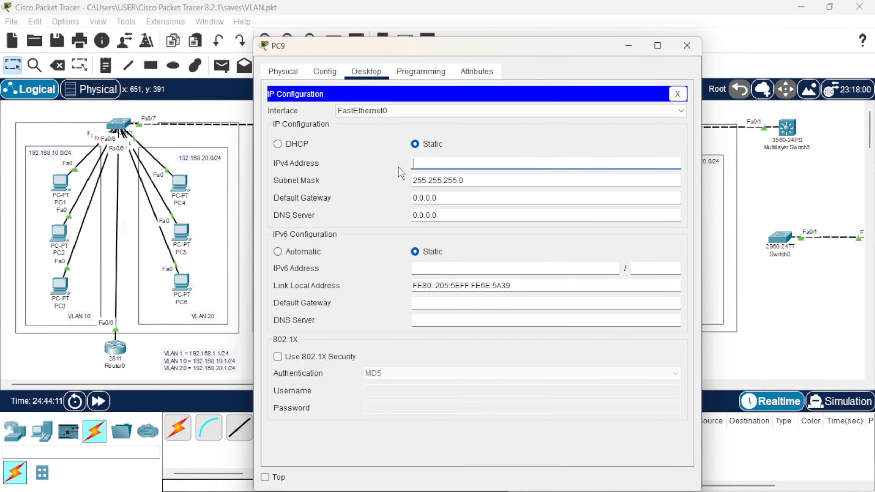
{"action": "left_click", "coordinate": [278, 144]}
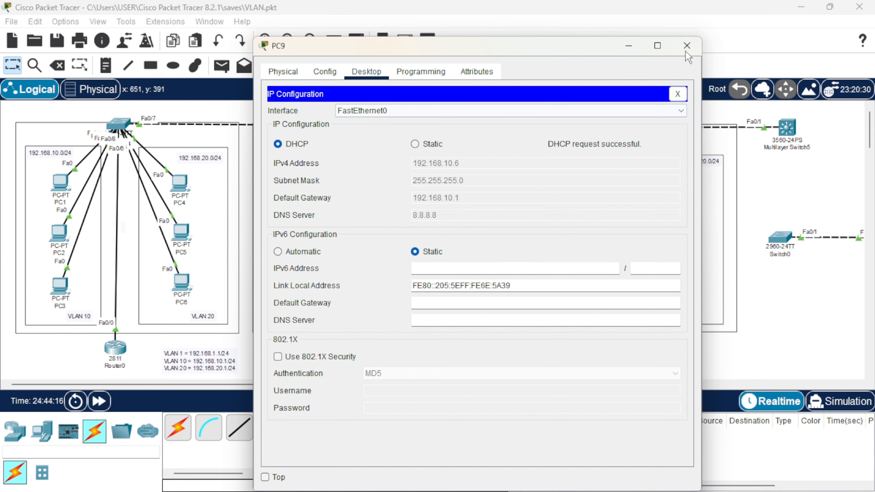
{"action": "left_click", "coordinate": [694, 41]}
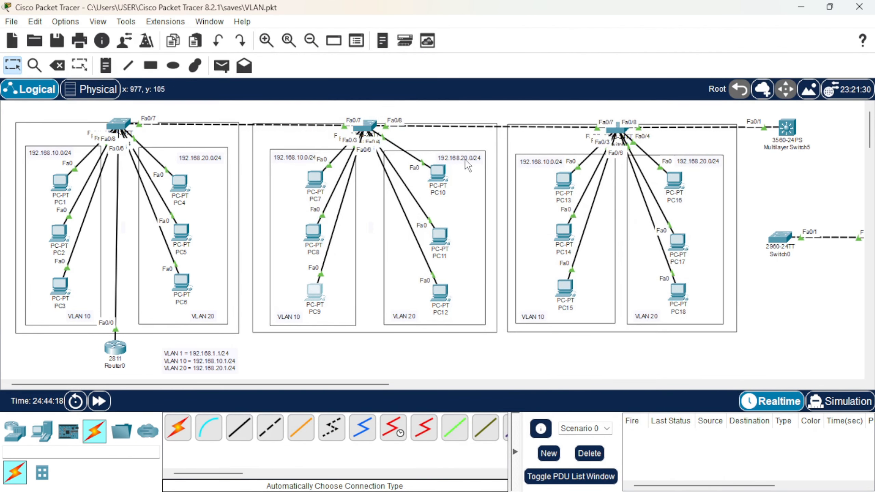
Step: Clear the static IPv4 address on PC10 in VLAN 20, switch its IP configuration to DHCP, and close its window
{"action": "left_click", "coordinate": [438, 183]}
{"action": "left_click", "coordinate": [379, 72]}
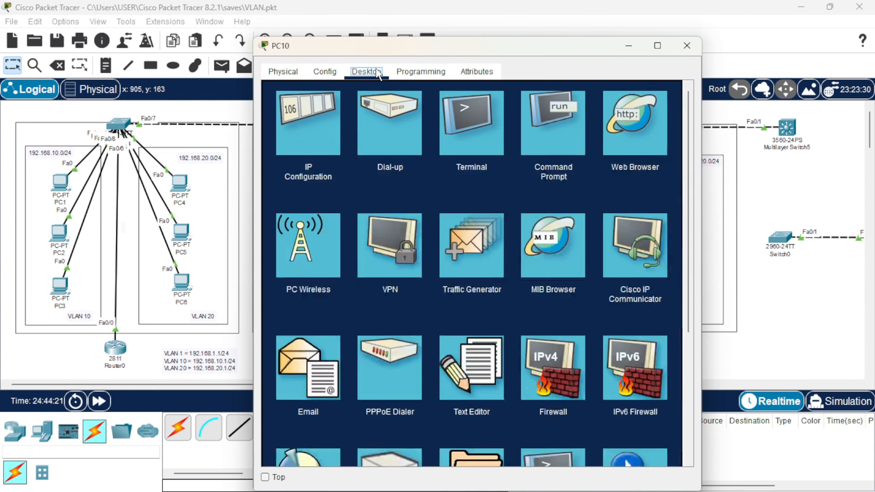
{"action": "left_click", "coordinate": [332, 134]}
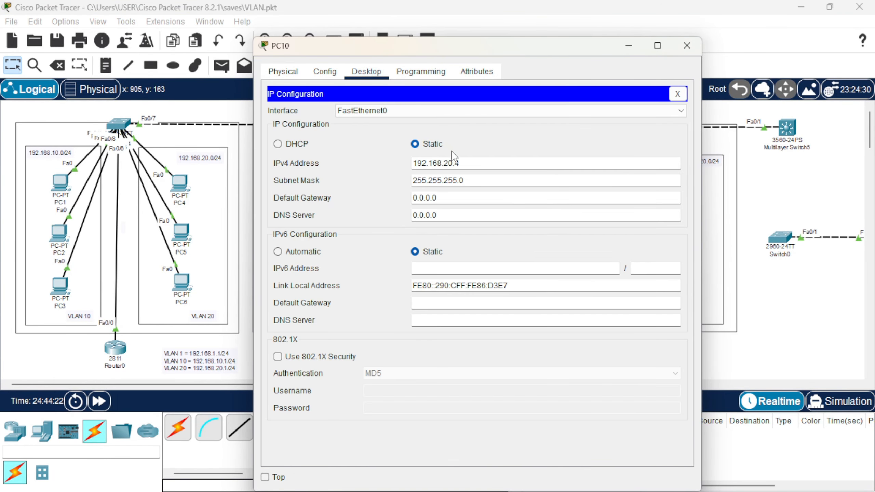
{"action": "left_click", "coordinate": [455, 162]}
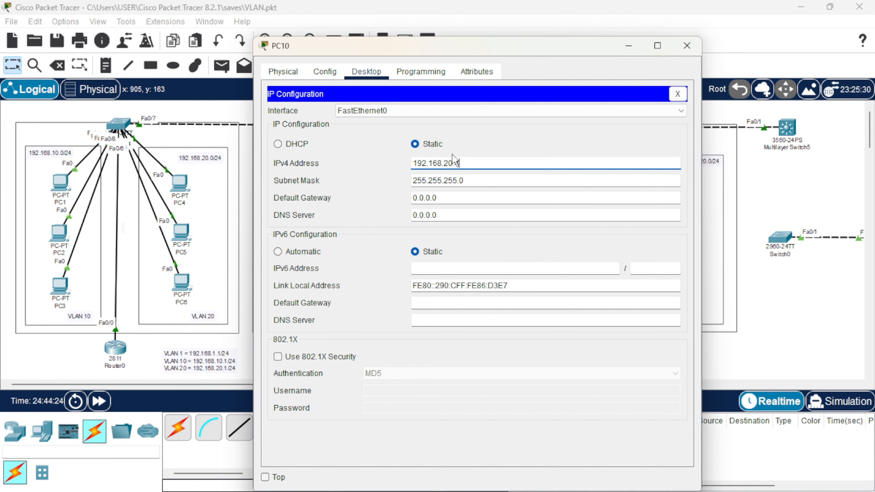
{"action": "key", "text": "BackSpace"}
{"action": "key", "text": "BackSpace"}
{"action": "key", "text": "BackSpace"}
{"action": "key", "text": "BackSpace"}
{"action": "key", "text": "BackSpace"}
{"action": "key", "text": "BackSpace"}
{"action": "key", "text": "BackSpace"}
{"action": "key", "text": "BackSpace"}
{"action": "key", "text": "BackSpace"}
{"action": "key", "text": "BackSpace"}
{"action": "key", "text": "BackSpace"}
{"action": "key", "text": "BackSpace"}
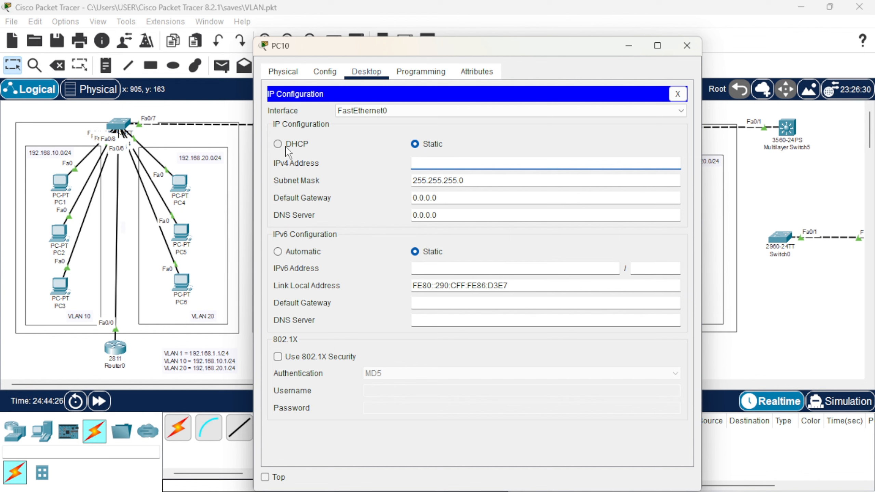
{"action": "left_click", "coordinate": [285, 145]}
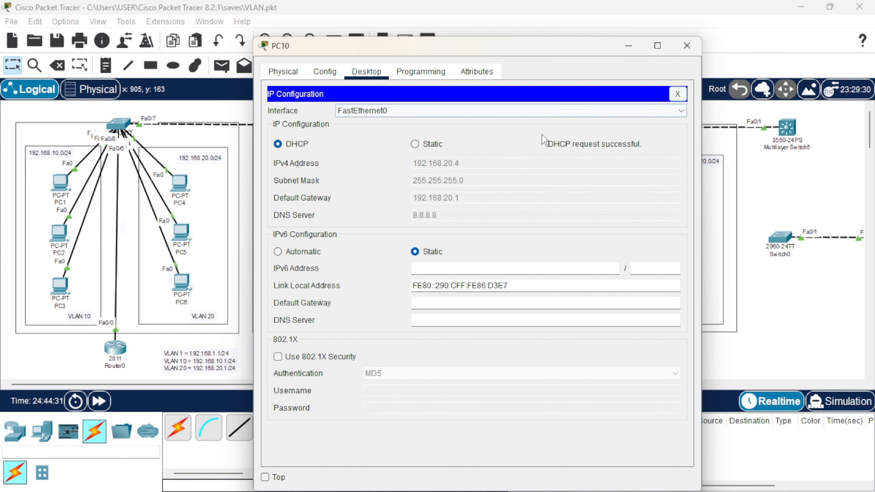
{"action": "left_click", "coordinate": [686, 45]}
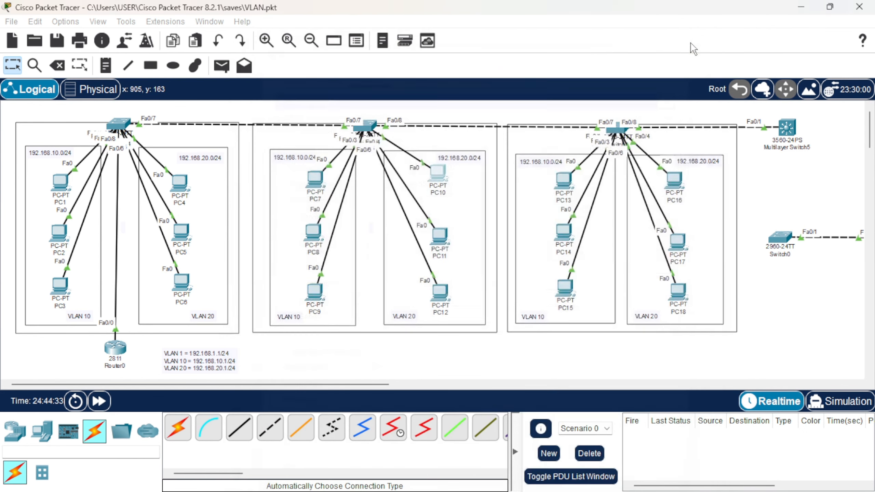
Step: Remove the static IPv4 address on PC11, switch its IP configuration to DHCP, and close its window
{"action": "left_click", "coordinate": [440, 247]}
{"action": "left_click", "coordinate": [366, 72]}
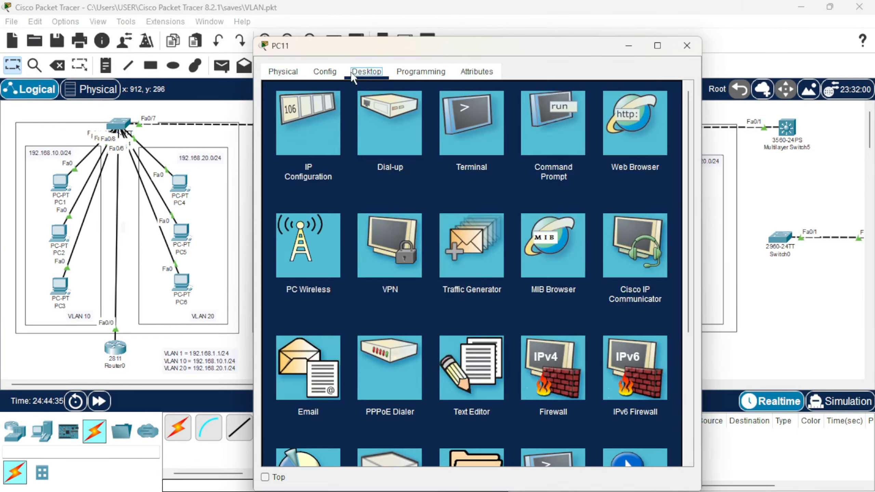
{"action": "left_click", "coordinate": [308, 142]}
{"action": "left_click_drag", "start_coordinate": [458, 164], "coordinate": [406, 166]}
{"action": "key", "text": "BackSpace"}
{"action": "key", "text": "Right"}
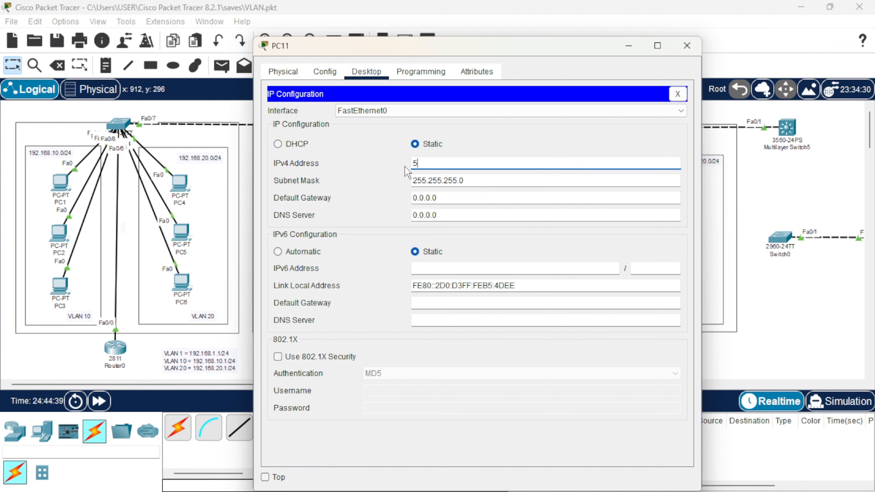
{"action": "left_click", "coordinate": [277, 144]}
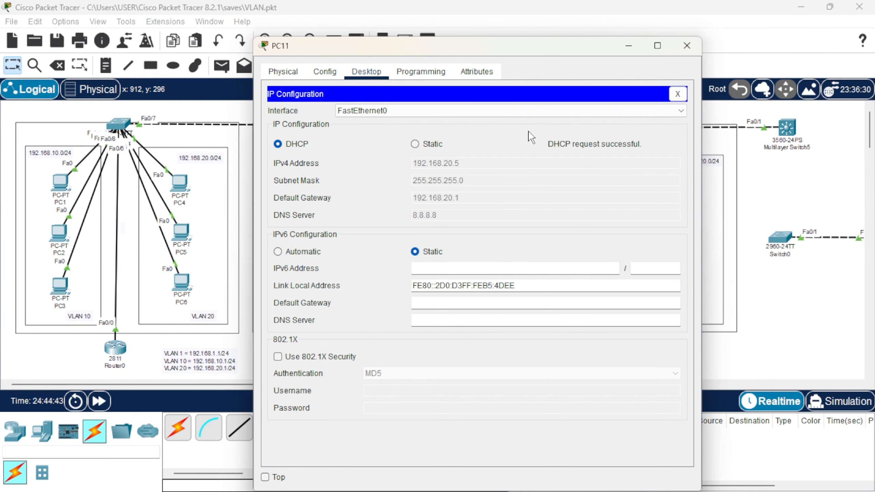
{"action": "left_click", "coordinate": [686, 47]}
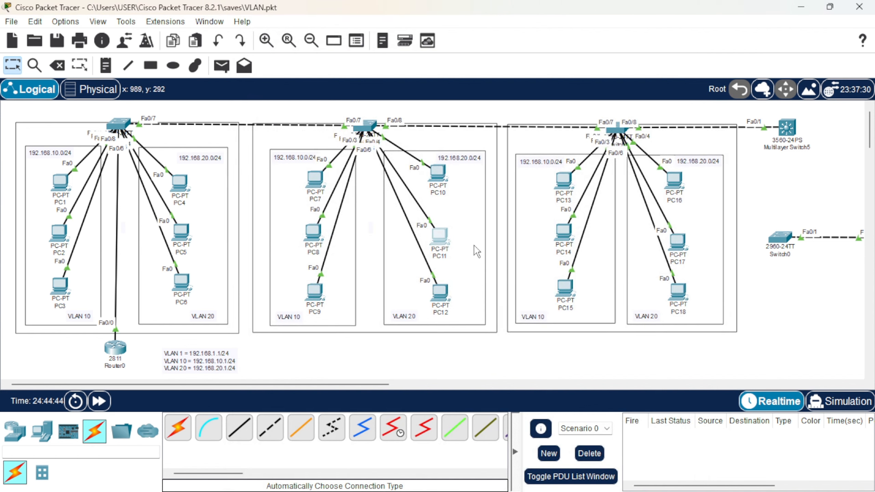
Step: Clear the static IPv4 address on PC12 and switch its IP configuration to DHCP
{"action": "left_click", "coordinate": [443, 298]}
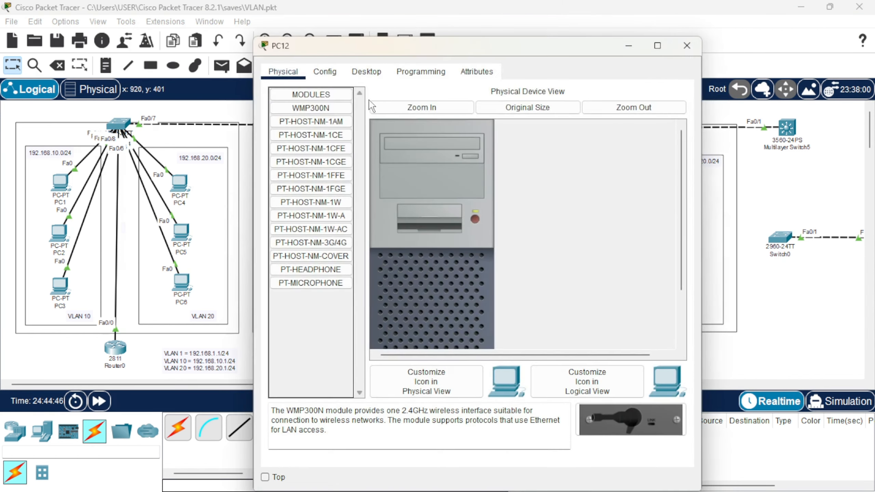
{"action": "left_click", "coordinate": [366, 72]}
{"action": "left_click", "coordinate": [316, 114]}
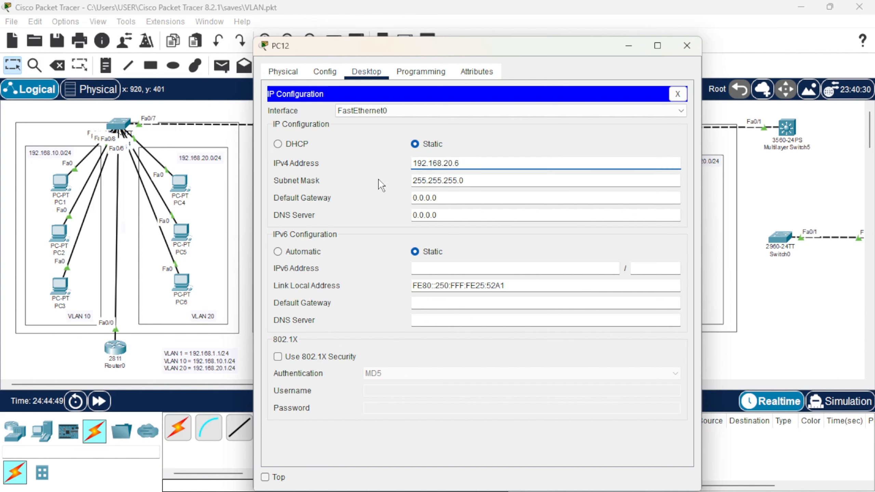
{"action": "key", "text": "BackSpace"}
{"action": "key", "text": "BackSpace"}
{"action": "key", "text": "BackSpace"}
{"action": "key", "text": "BackSpace"}
{"action": "key", "text": "BackSpace"}
{"action": "key", "text": "BackSpace"}
{"action": "key", "text": "BackSpace"}
{"action": "key", "text": "BackSpace"}
{"action": "key", "text": "BackSpace"}
{"action": "key", "text": "BackSpace"}
{"action": "key", "text": "BackSpace"}
{"action": "key", "text": "BackSpace"}
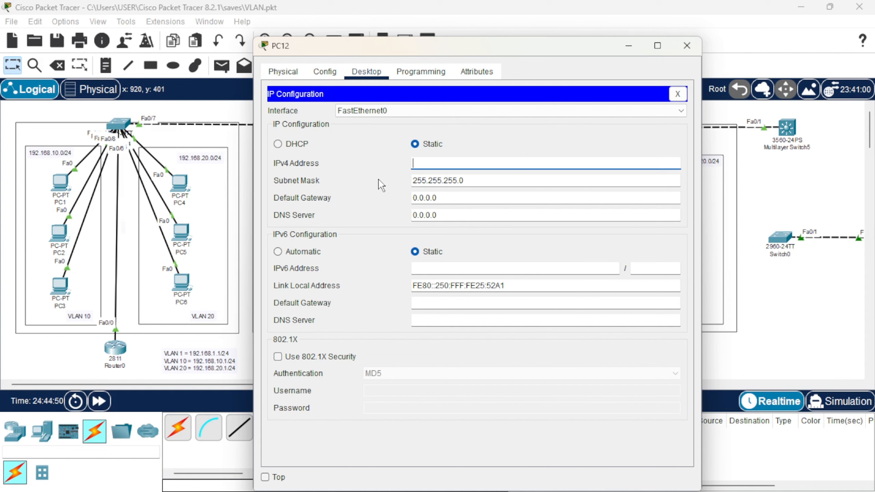
{"action": "left_click", "coordinate": [278, 145]}
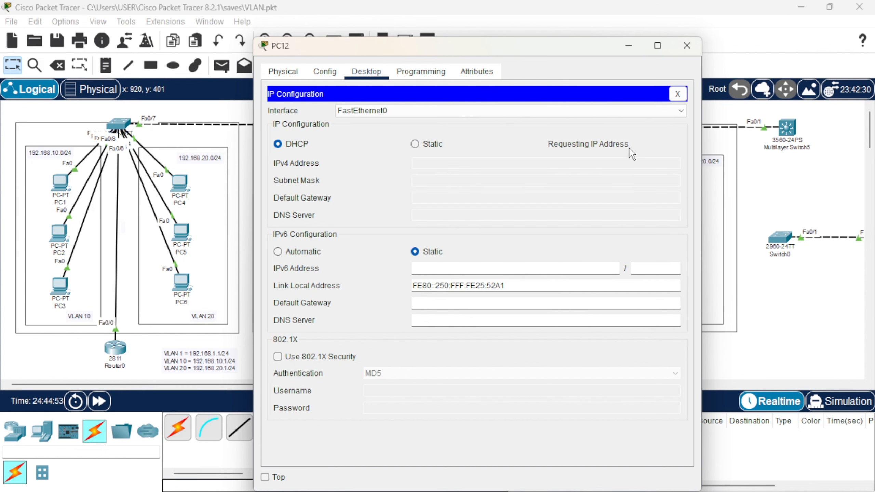
Step: Close PC12's window and add a text note reading 2960 above the switch serving PC13 to PC18
{"action": "left_click", "coordinate": [686, 45]}
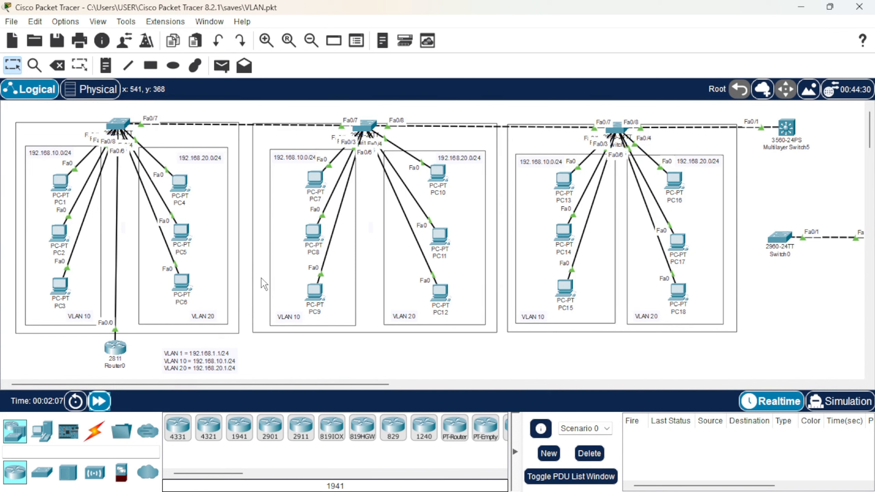
{"action": "scroll", "coordinate": [543, 262], "scroll_direction": "right", "scroll_amount": 5}
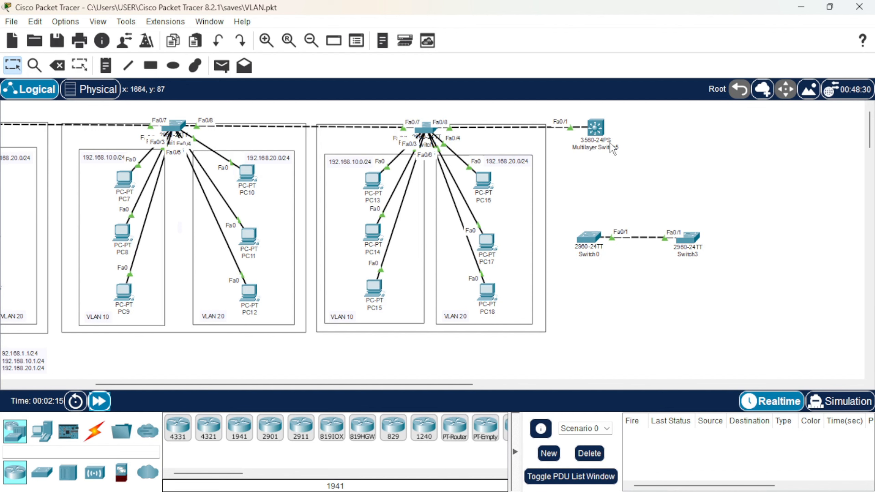
{"action": "mouse_move", "coordinate": [597, 138]}
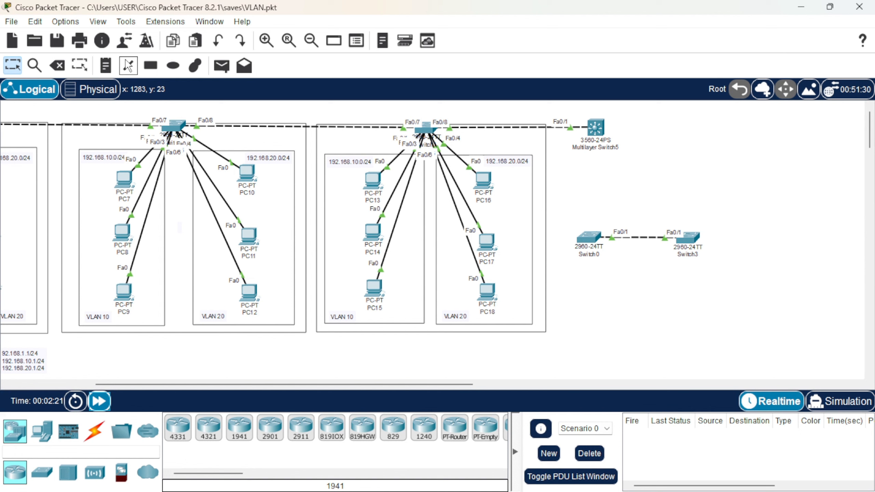
{"action": "left_click", "coordinate": [110, 66]}
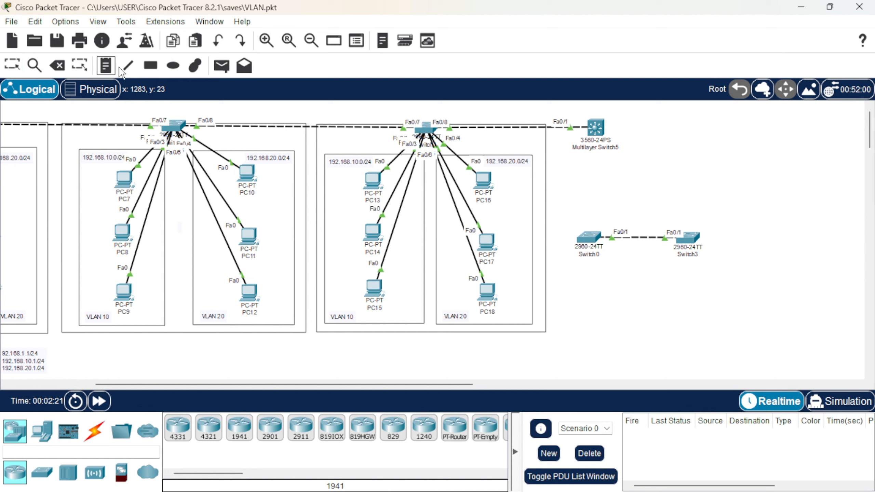
{"action": "left_click", "coordinate": [410, 108]}
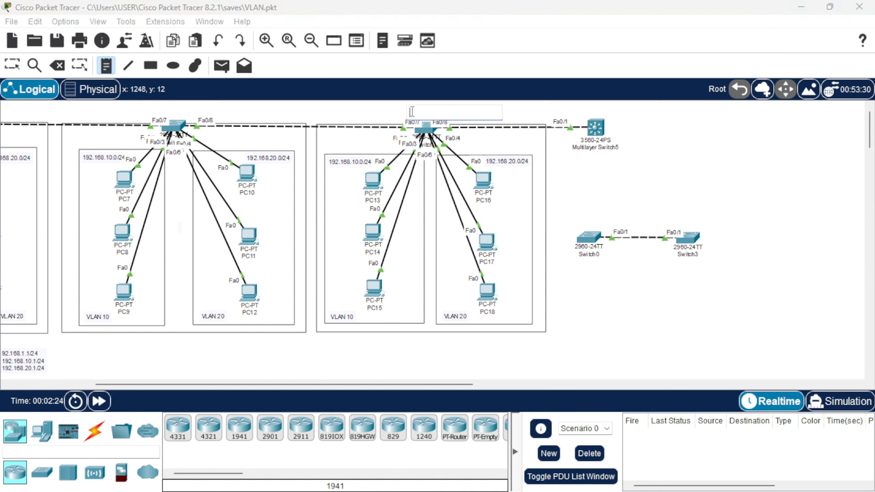
{"action": "type", "text": "2960"}
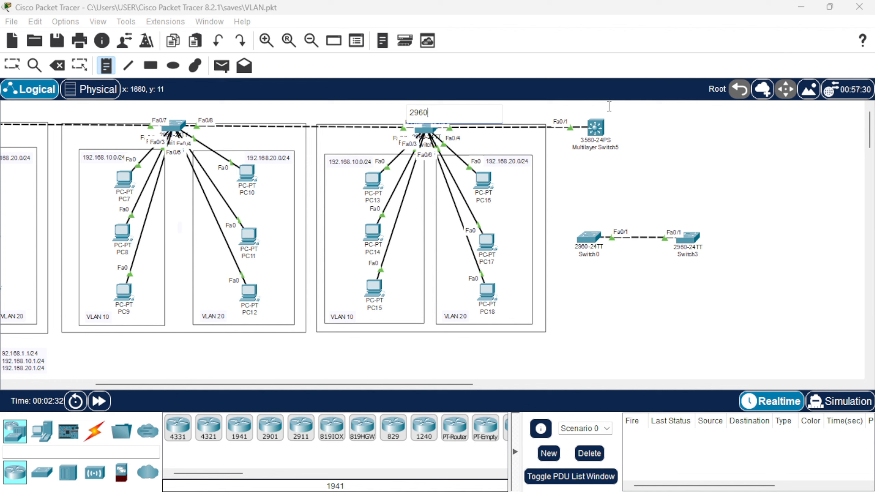
Step: Add a text note reading 3560 above Multilayer Switch5 and nudge both model labels clear of their switches
{"action": "left_click", "coordinate": [586, 111]}
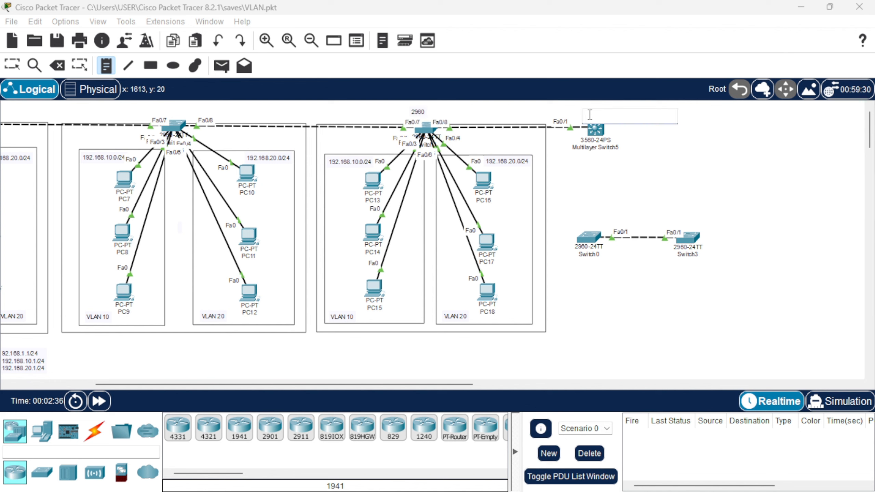
{"action": "type", "text": "3560"}
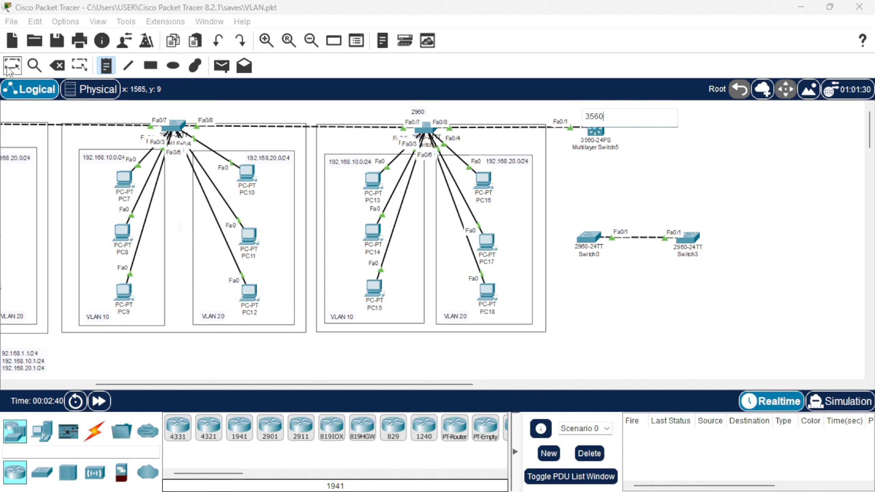
{"action": "left_click", "coordinate": [19, 66]}
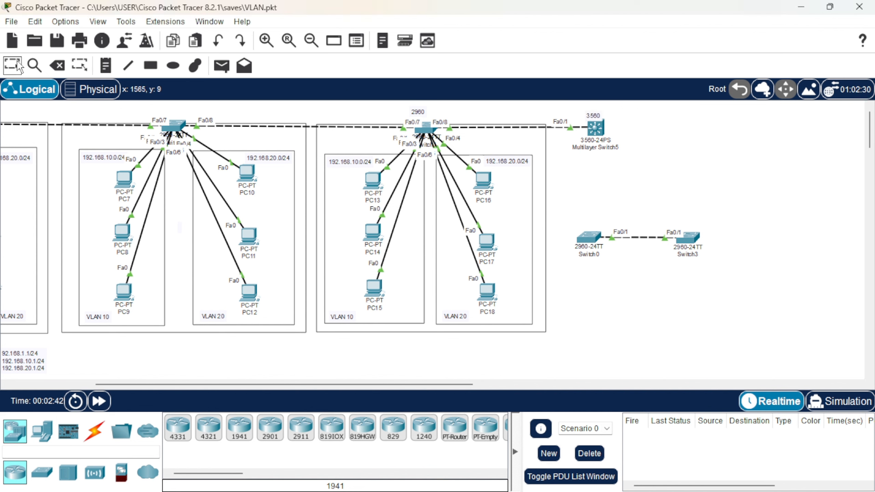
{"action": "left_click_drag", "start_coordinate": [418, 110], "coordinate": [423, 107]}
{"action": "left_click_drag", "start_coordinate": [592, 116], "coordinate": [593, 111]}
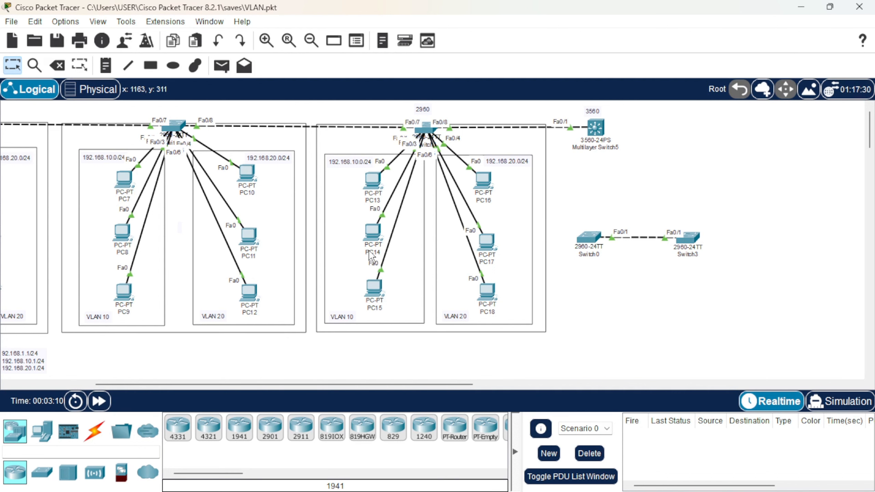
Step: Delete the spare linked switches Switch0 and Switch3 from the workspace
{"action": "mouse_move", "coordinate": [370, 256]}
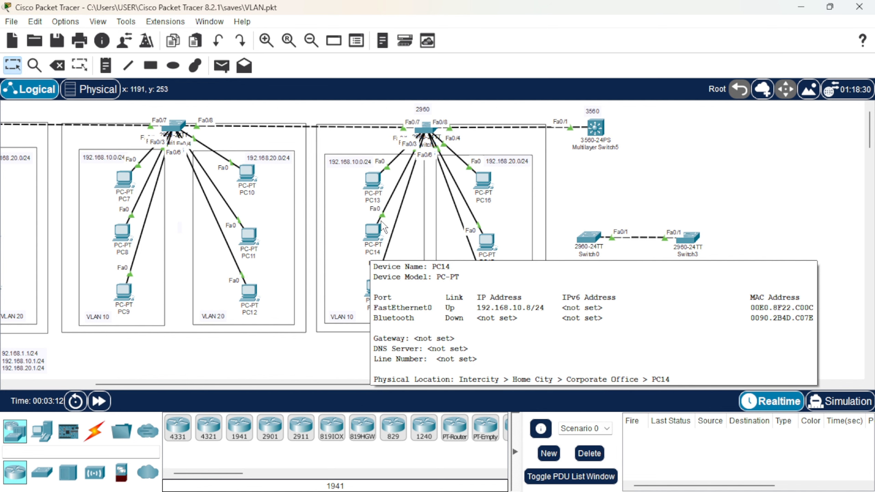
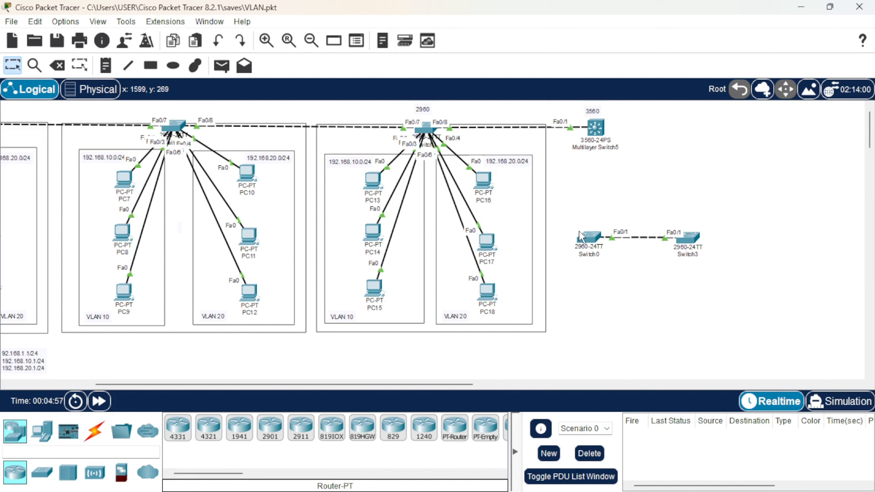
{"action": "left_click_drag", "start_coordinate": [564, 208], "coordinate": [703, 278]}
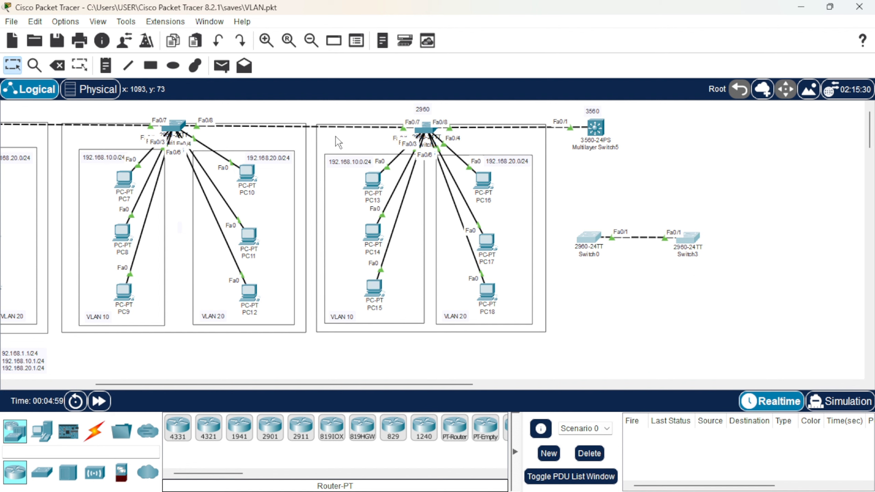
{"action": "left_click", "coordinate": [58, 66]}
{"action": "left_click", "coordinate": [460, 269]}
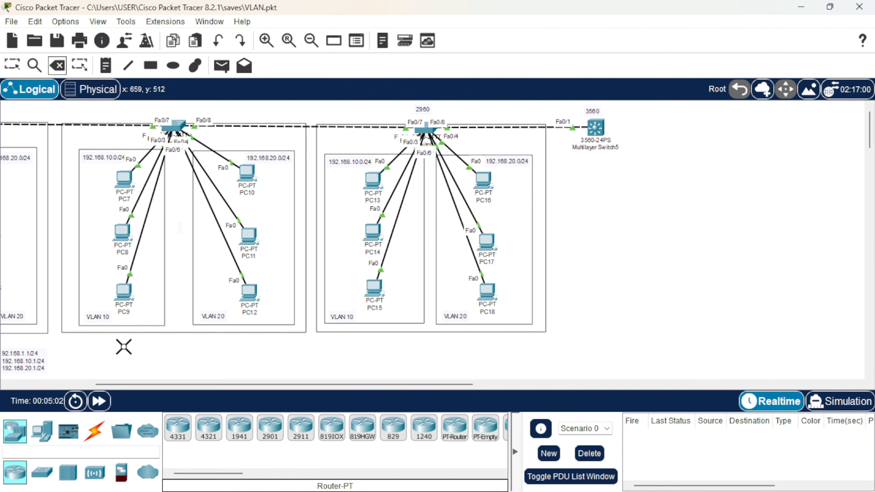
{"action": "left_click", "coordinate": [13, 66]}
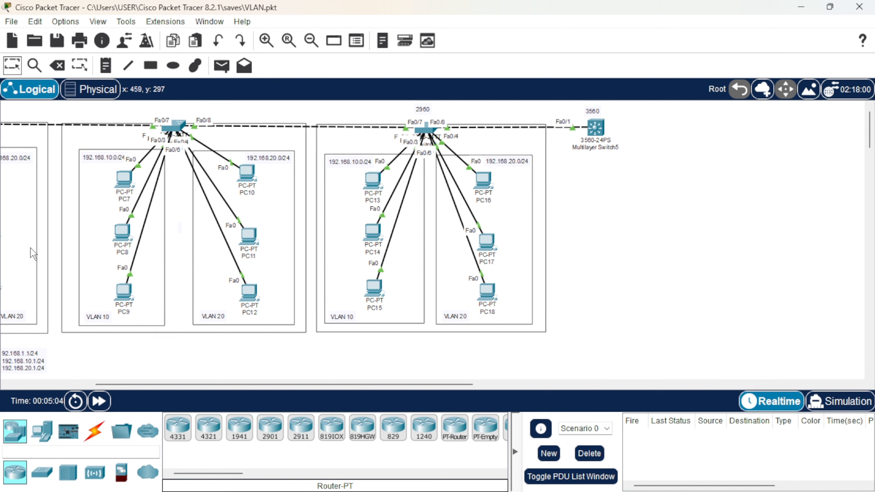
Step: Move the VLAN address note into the free area below Multilayer Switch5 and shift the switch slightly farther from the third PC group
{"action": "left_click_drag", "start_coordinate": [20, 367], "coordinate": [637, 264]}
{"action": "double_click", "coordinate": [393, 356]}
{"action": "left_click", "coordinate": [472, 359]}
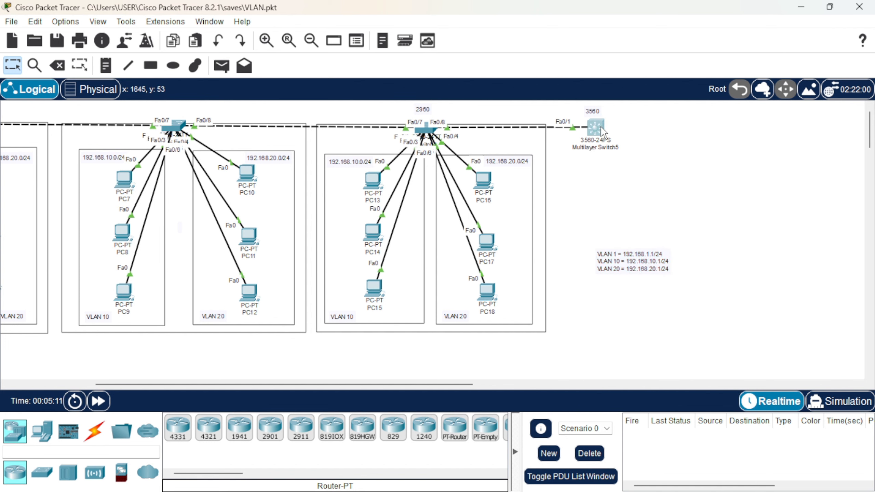
{"action": "left_click_drag", "start_coordinate": [602, 131], "coordinate": [641, 134]}
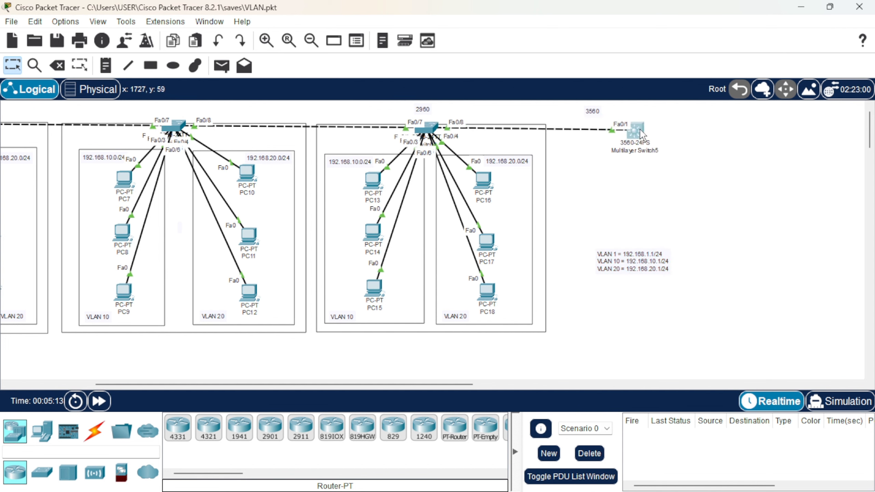
Step: Place two new PCs side by side below Multilayer Switch5
{"action": "left_click", "coordinate": [43, 438]}
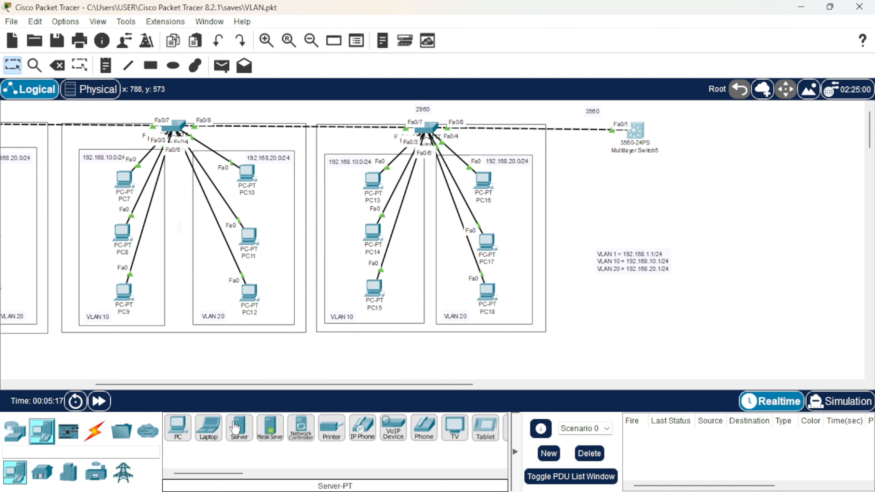
{"action": "left_click", "coordinate": [177, 428]}
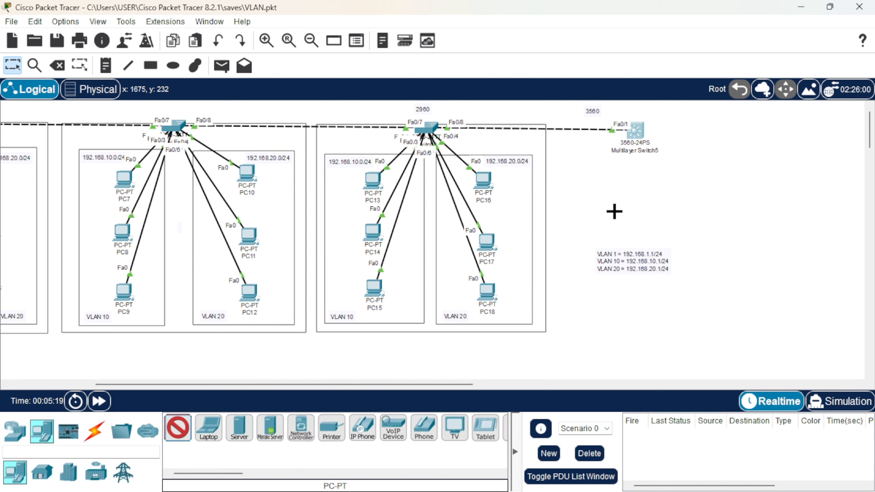
{"action": "left_click", "coordinate": [584, 187]}
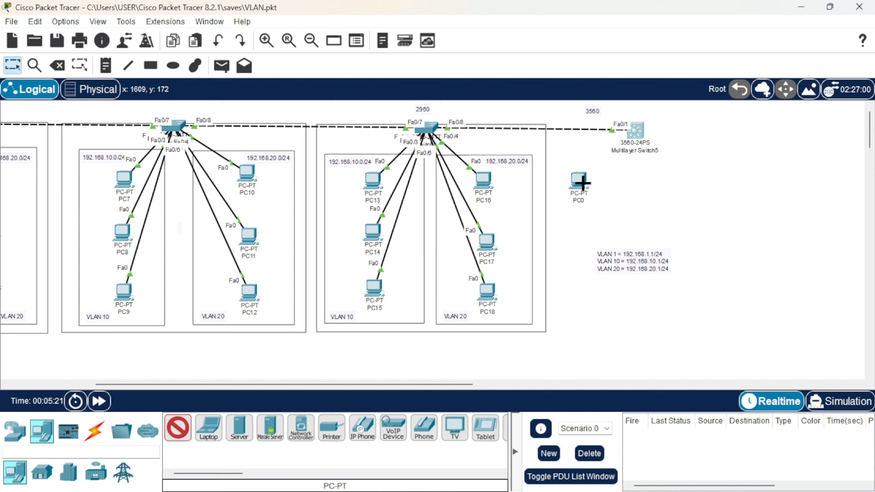
{"action": "left_click", "coordinate": [678, 186]}
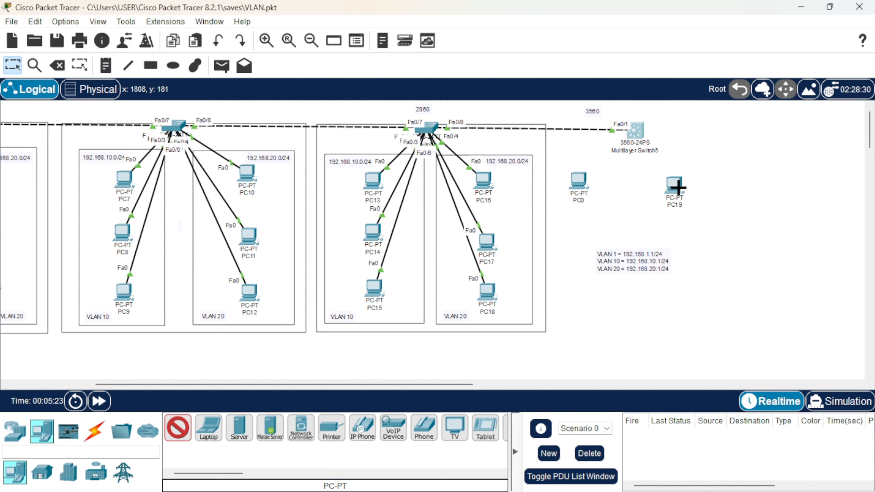
Step: Connect PC0 and PC19 to Multilayer Switch5 with automatically chosen cables, and move PC0 slightly closer to the switch
{"action": "left_click", "coordinate": [94, 431]}
{"action": "left_click", "coordinate": [178, 428]}
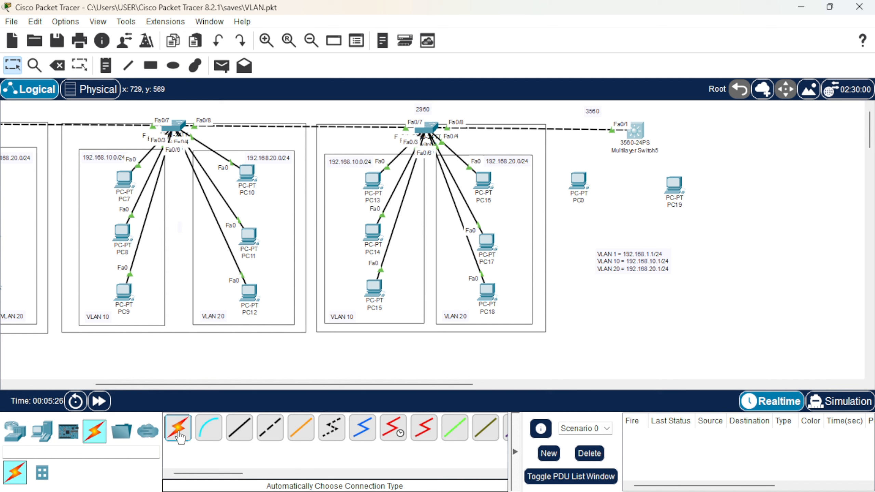
{"action": "left_click", "coordinate": [578, 181]}
{"action": "left_click", "coordinate": [635, 130]}
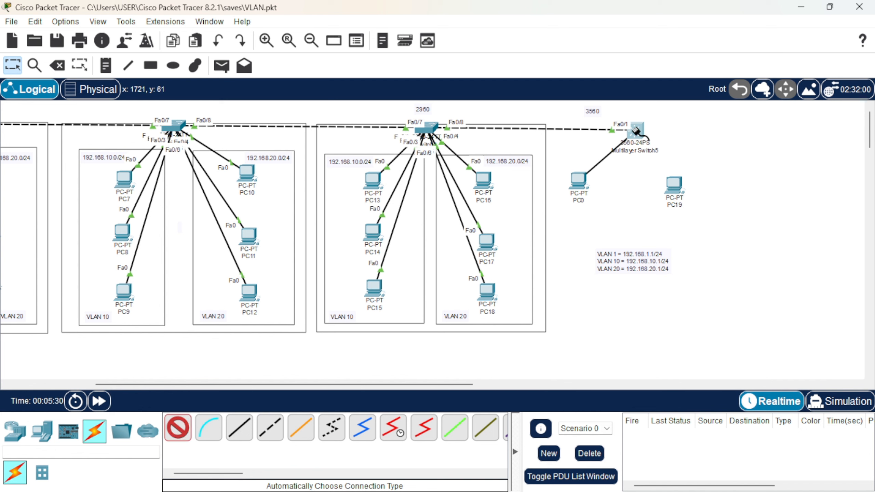
{"action": "left_click", "coordinate": [177, 428]}
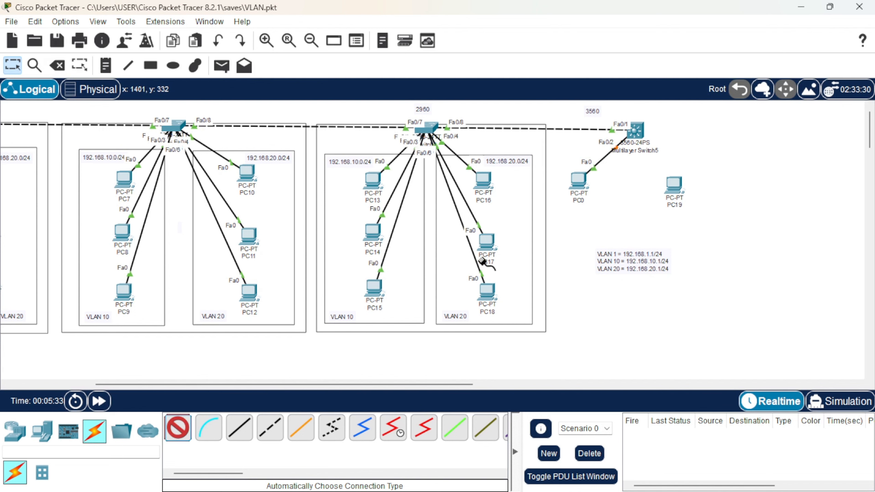
{"action": "left_click", "coordinate": [673, 185]}
{"action": "left_click", "coordinate": [637, 133]}
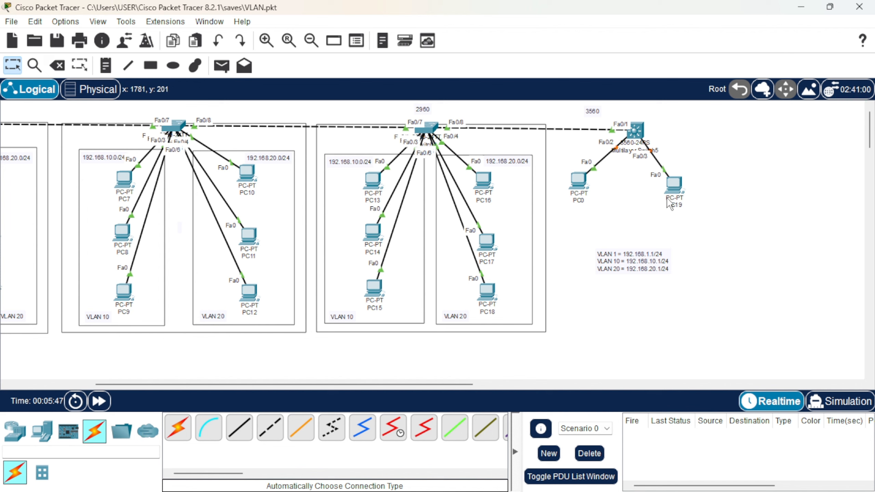
{"action": "left_click_drag", "start_coordinate": [578, 185], "coordinate": [589, 194]}
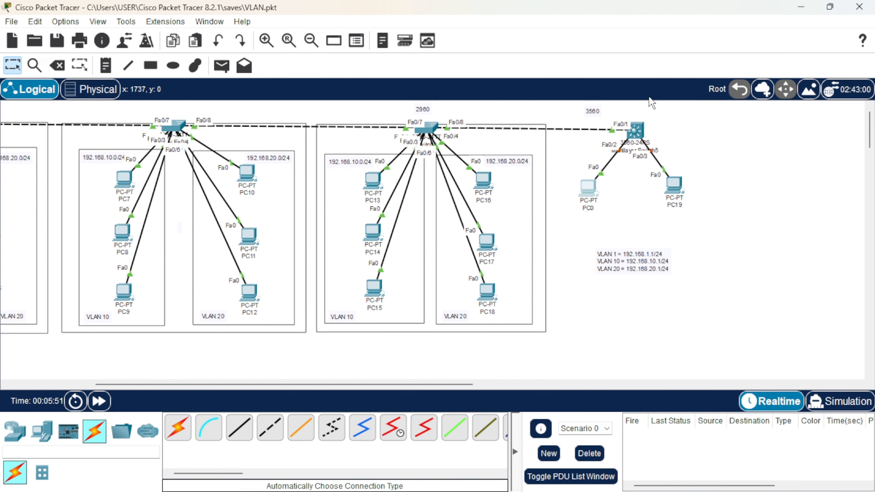
Step: Open the command line of Multilayer Switch5 and enter global configuration mode with en and conf t
{"action": "left_click", "coordinate": [636, 130]}
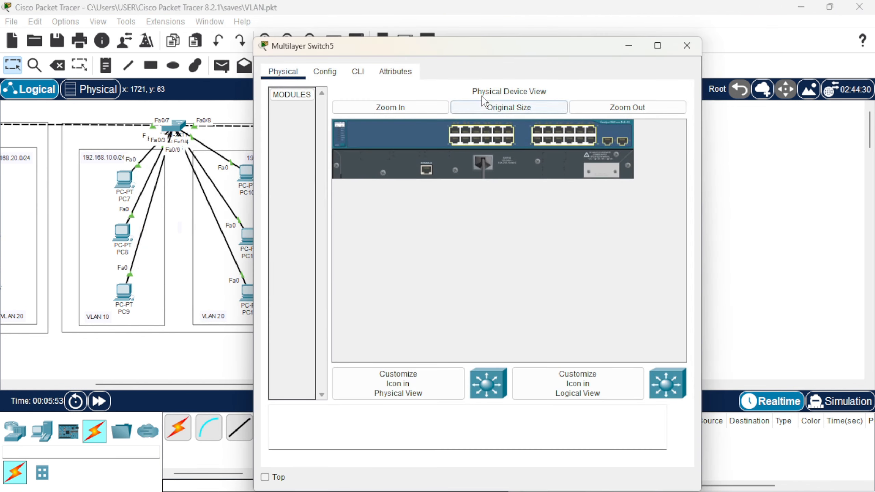
{"action": "left_click", "coordinate": [357, 71]}
{"action": "key", "text": "Return"}
{"action": "key", "text": "Return"}
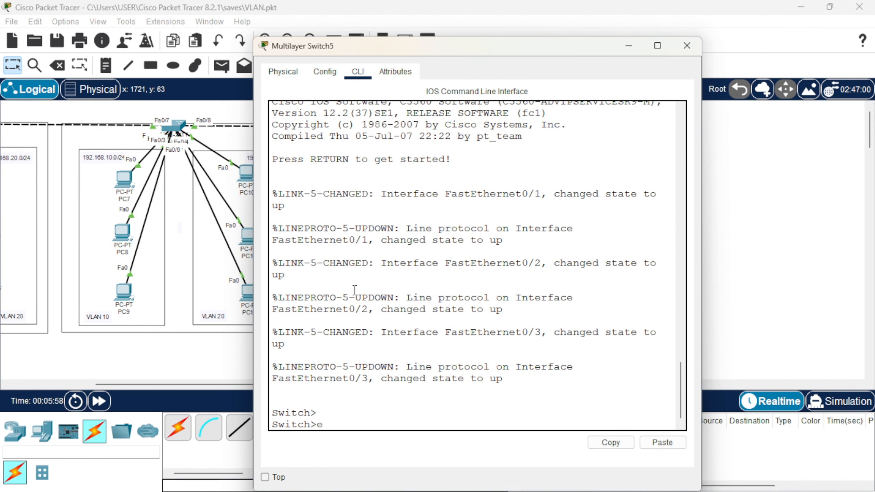
{"action": "type", "text": "en"}
{"action": "key", "text": "Return"}
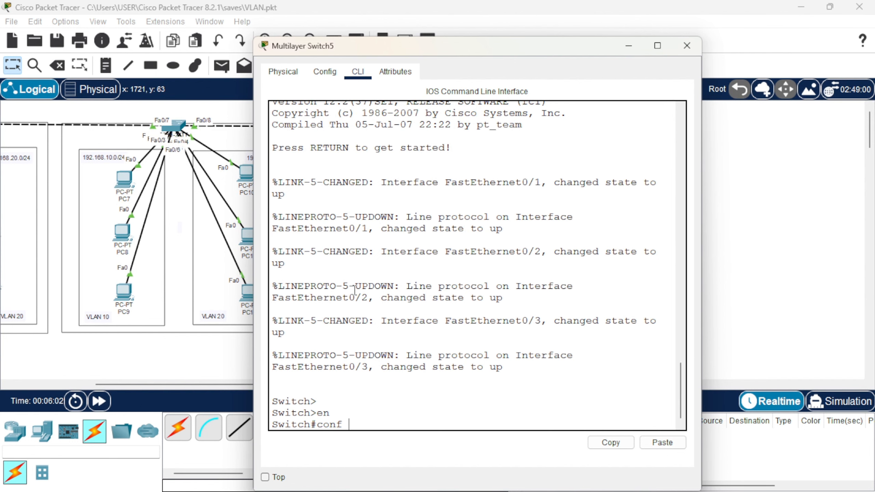
{"action": "type", "text": "conf t"}
{"action": "key", "text": "Return"}
{"action": "key", "text": "Return"}
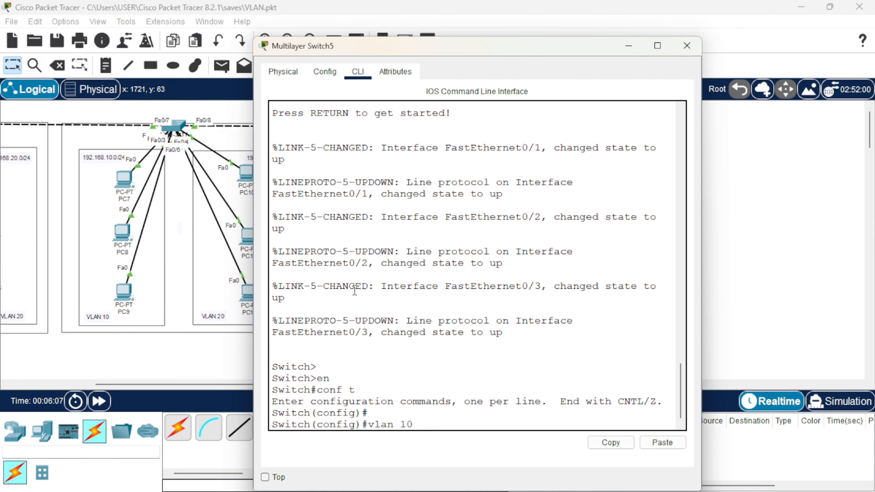
Step: Create VLAN 10 on Multilayer Switch5 and name it programing
{"action": "type", "text": "vlan 10"}
{"action": "key", "text": "Return"}
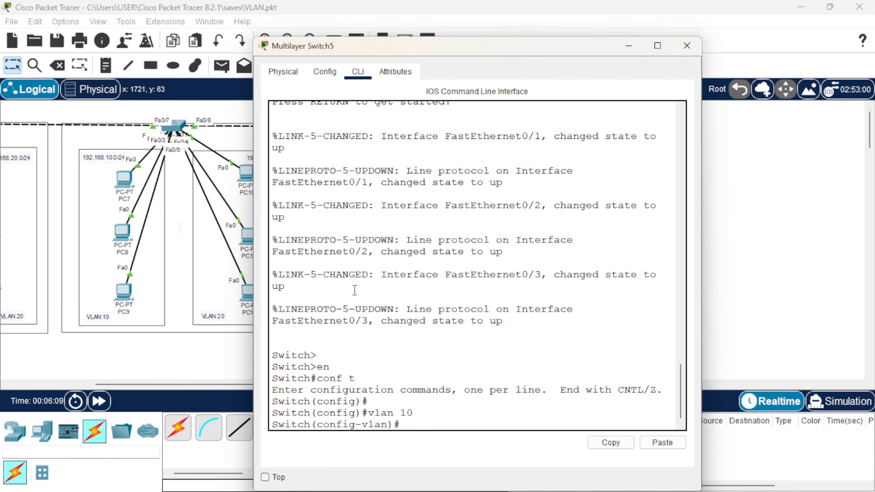
{"action": "type", "text": "name pr"}
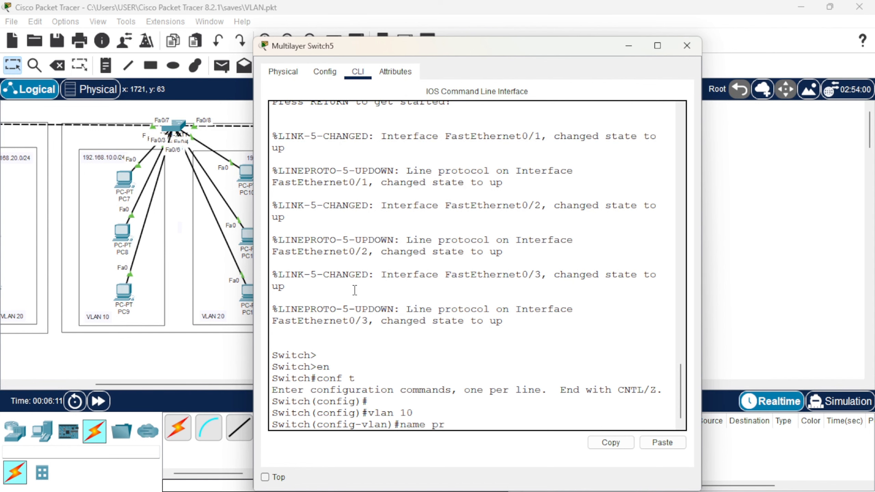
{"action": "type", "text": "ogramin"}
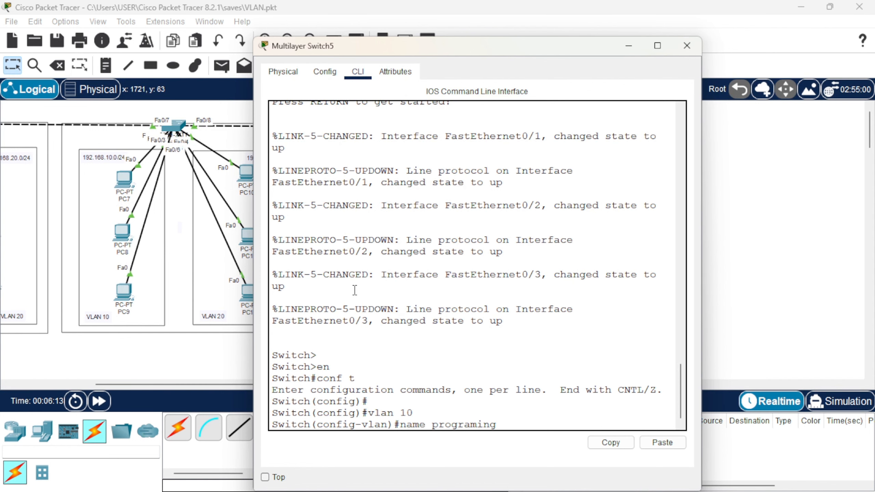
{"action": "type", "text": "g"}
{"action": "key", "text": "Return"}
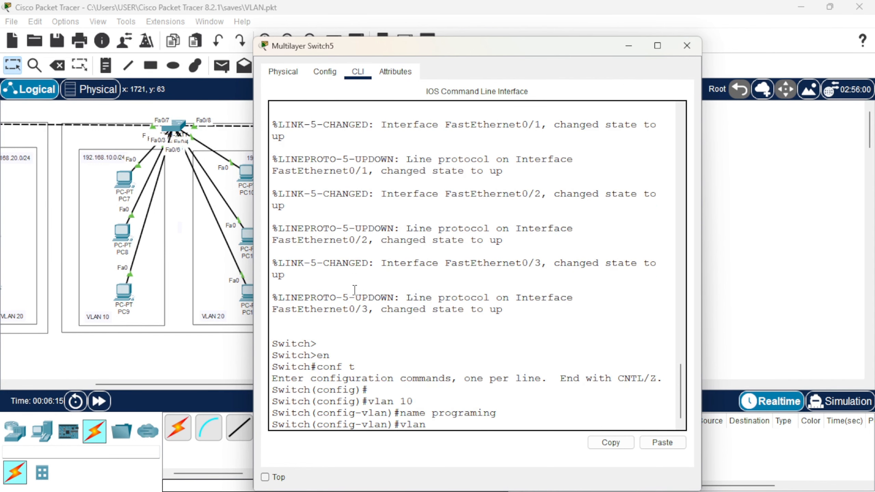
Step: Create VLAN 20 on Multilayer Switch5, name it marketing, and return to global configuration mode
{"action": "key", "text": "Return"}
{"action": "type", "text": "nfig-vlan)#n"}
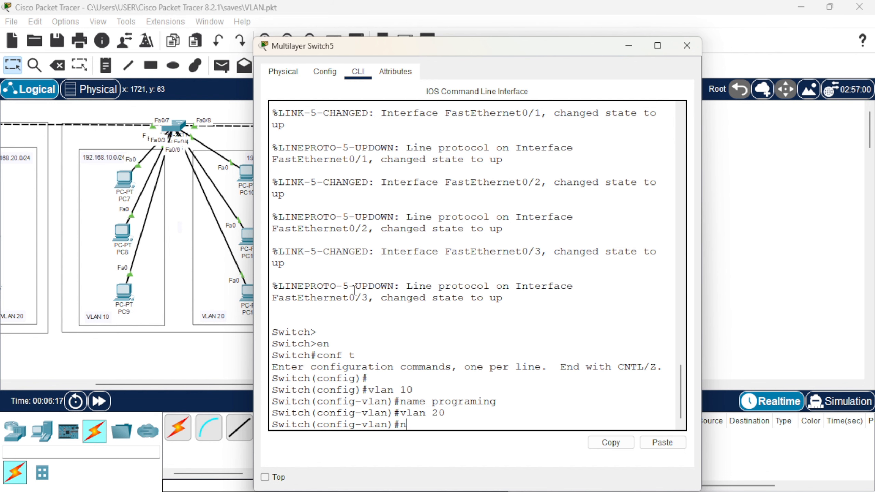
{"action": "type", "text": "ame marketing"}
{"action": "key", "text": "Return"}
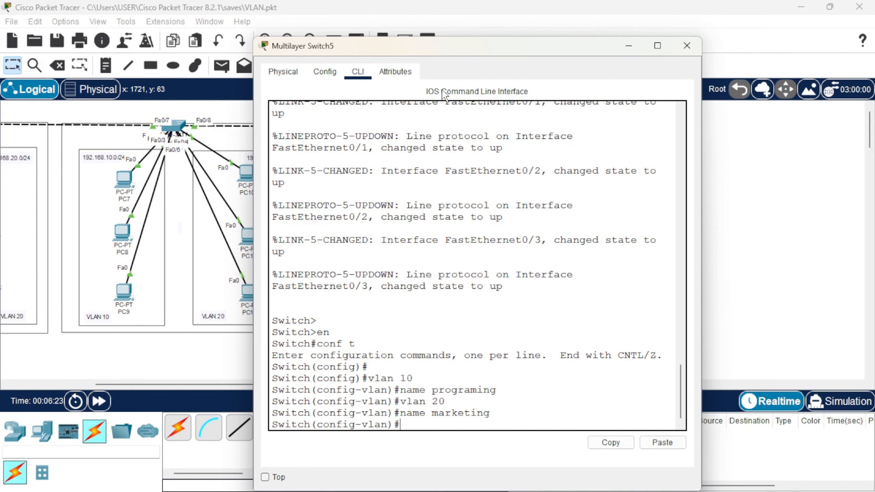
{"action": "type", "text": "exit"}
{"action": "key", "text": "Return"}
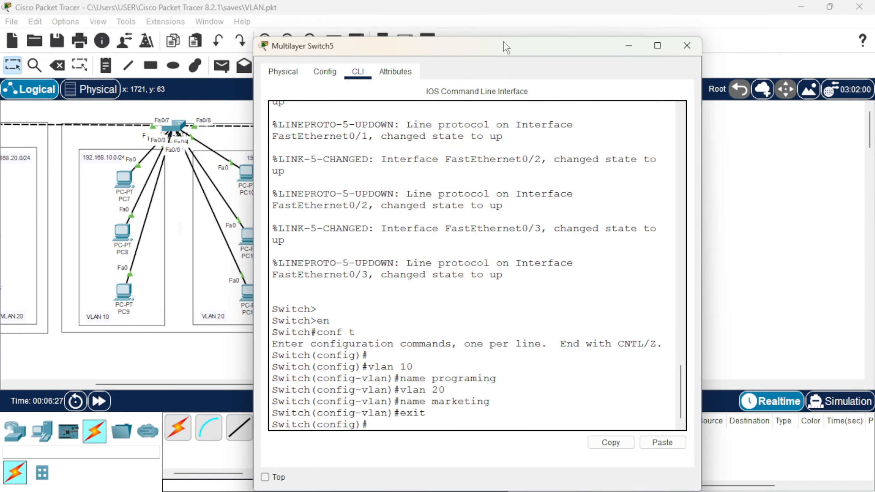
Step: Check which port PC0 uses on Multilayer Switch5, and set interface fa 0/2 to access mode with switchport mode access
{"action": "left_click_drag", "start_coordinate": [506, 47], "coordinate": [351, 213]}
{"action": "mouse_move", "coordinate": [587, 188]}
{"action": "left_mouse_down"}
{"action": "mouse_move", "coordinate": [556, 163]}
{"action": "mouse_move", "coordinate": [540, 129]}
{"action": "mouse_move", "coordinate": [541, 175]}
{"action": "mouse_move", "coordinate": [561, 203]}
{"action": "mouse_move", "coordinate": [589, 197]}
{"action": "left_mouse_up"}
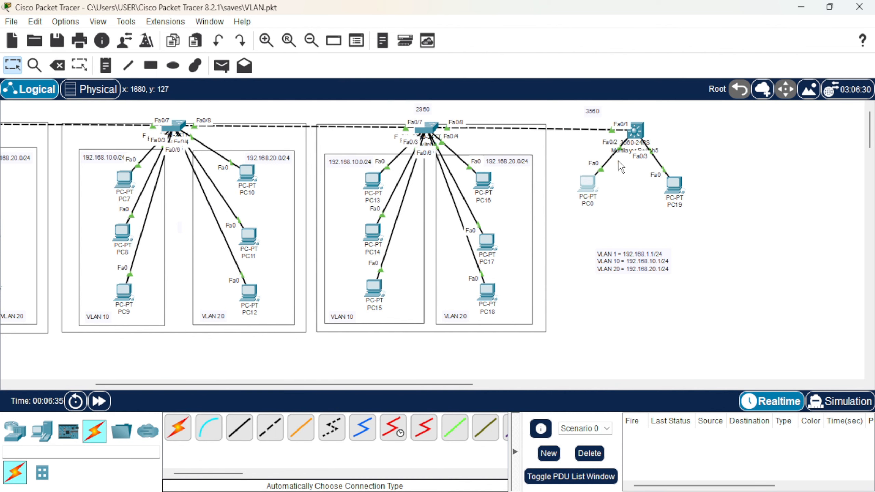
{"action": "left_click", "coordinate": [635, 132]}
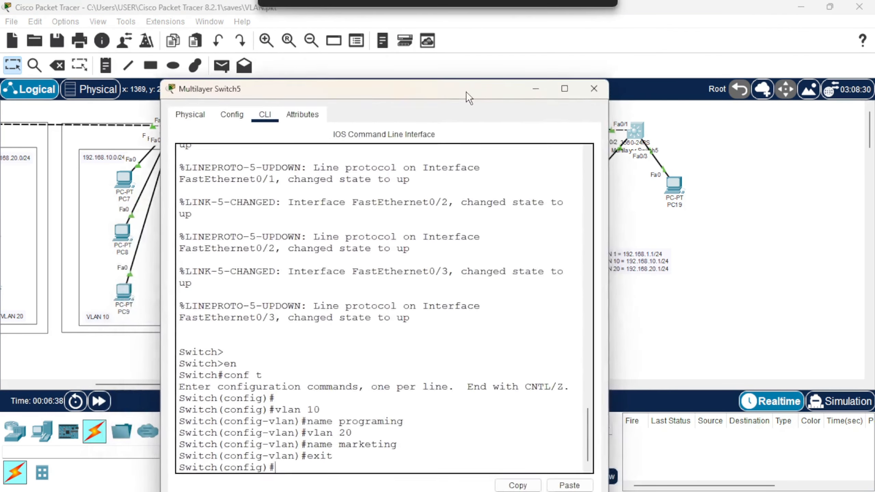
{"action": "left_click_drag", "start_coordinate": [466, 92], "coordinate": [465, 77]}
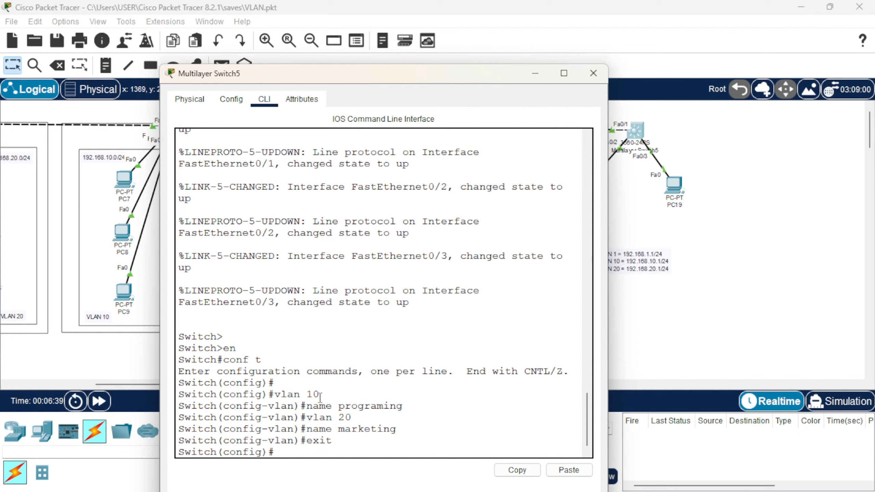
{"action": "type", "text": "int fa 0"}
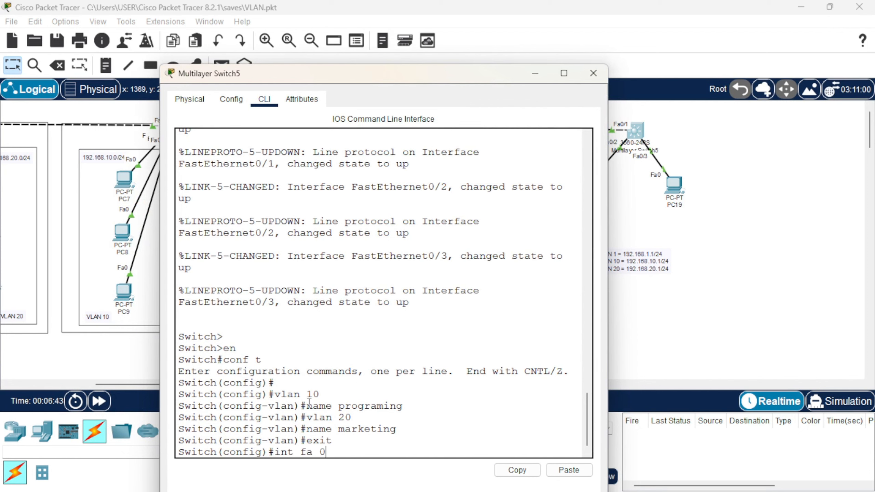
{"action": "type", "text": "/2"}
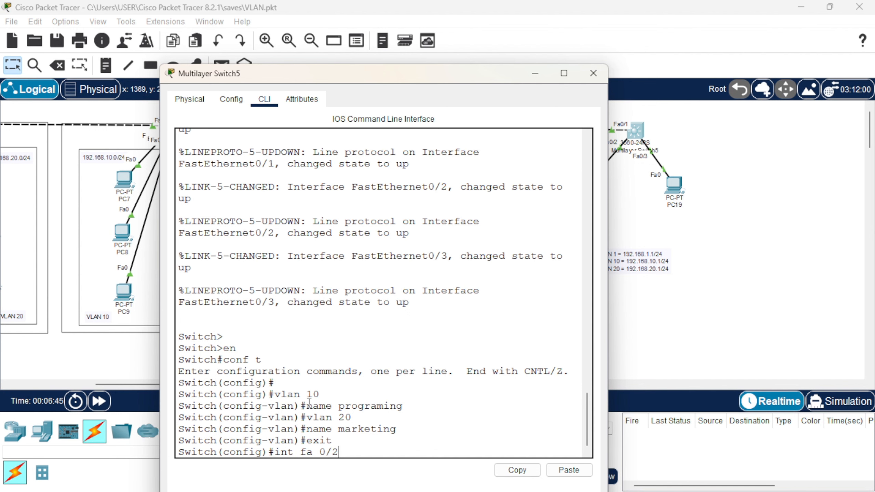
{"action": "key", "text": "Return"}
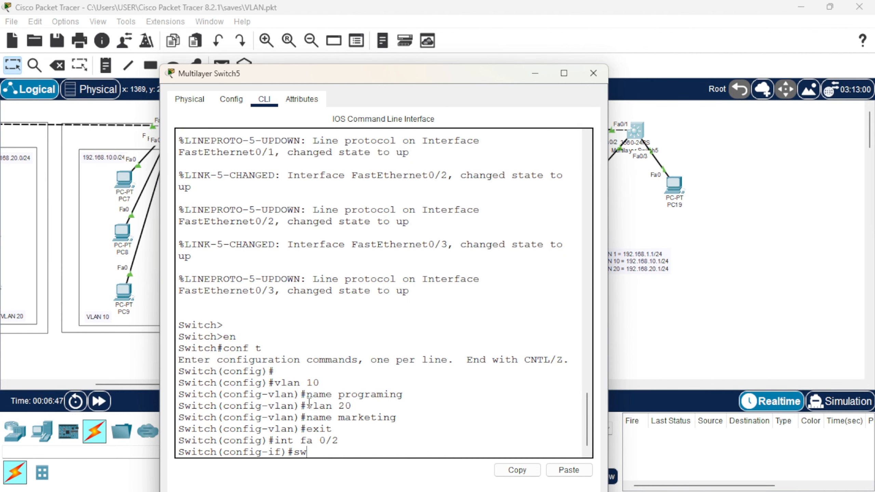
{"action": "type", "text": "sw"}
{"action": "key", "text": "Tab"}
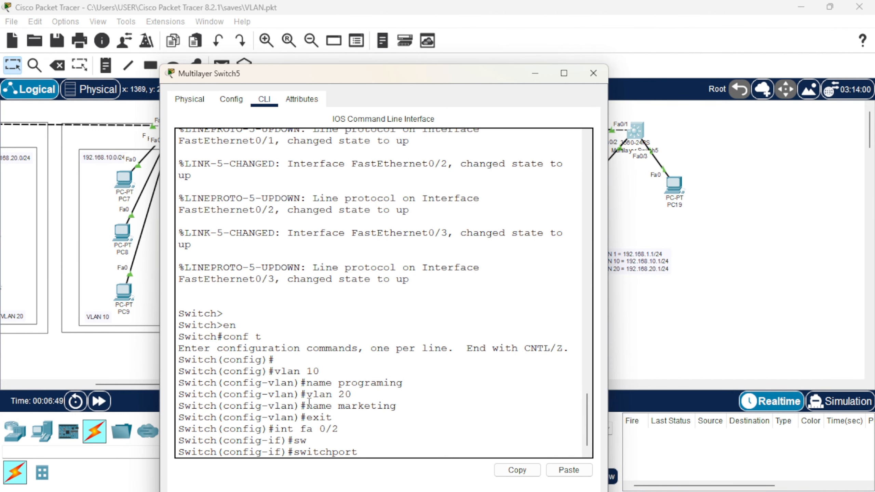
{"action": "type", "text": "mode access"}
{"action": "key", "text": "Return"}
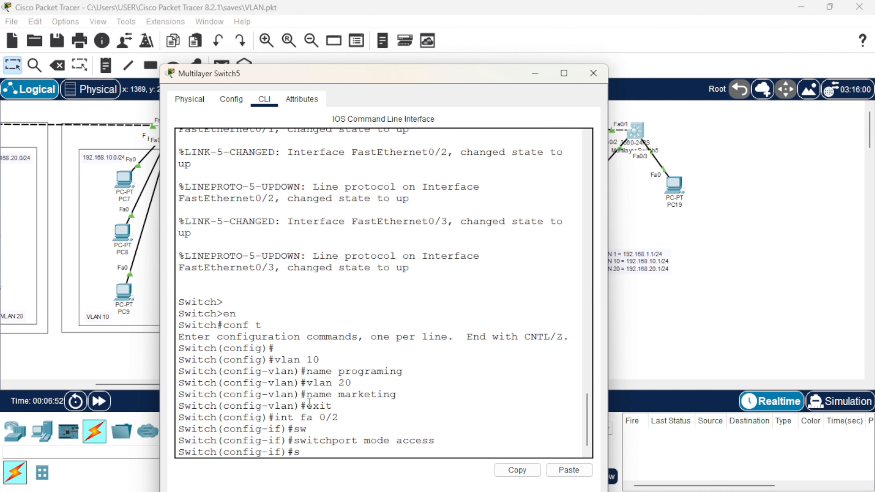
Step: Assign interface fa 0/2 to VLAN 10 with switchport access vlan 10, and exit the interface configuration
{"action": "type", "text": "sw"}
{"action": "key", "text": "Tab"}
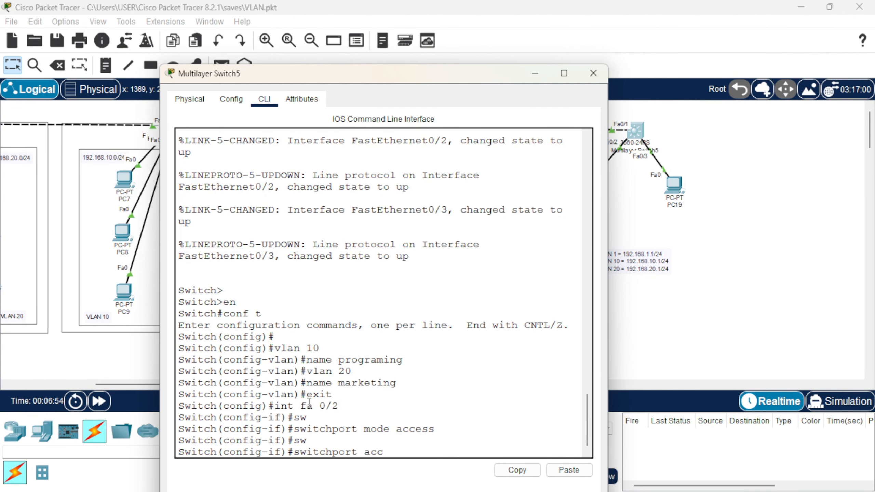
{"action": "type", "text": "access vlan 10"}
{"action": "key", "text": "Return"}
{"action": "type", "text": "exit"}
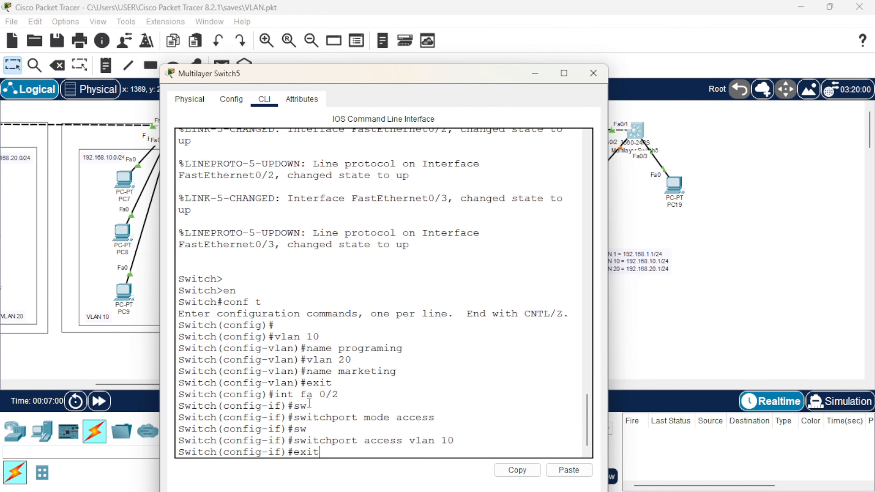
{"action": "key", "text": "Return"}
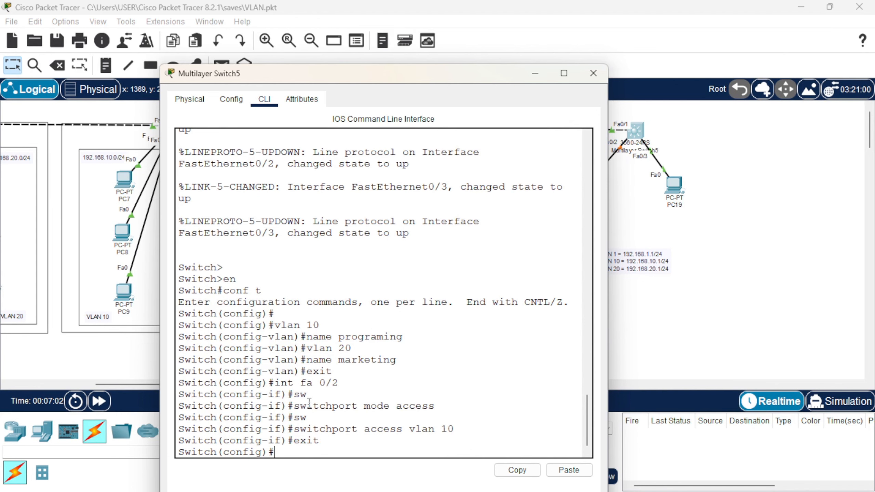
Step: Check PC19's switch port in the topology, and set interface fa0/3 of Multilayer Switch5 to access mode
{"action": "mouse_move", "coordinate": [674, 185]}
{"action": "left_mouse_down"}
{"action": "mouse_move", "coordinate": [761, 171]}
{"action": "mouse_move", "coordinate": [755, 138]}
{"action": "mouse_move", "coordinate": [671, 188]}
{"action": "left_mouse_up"}
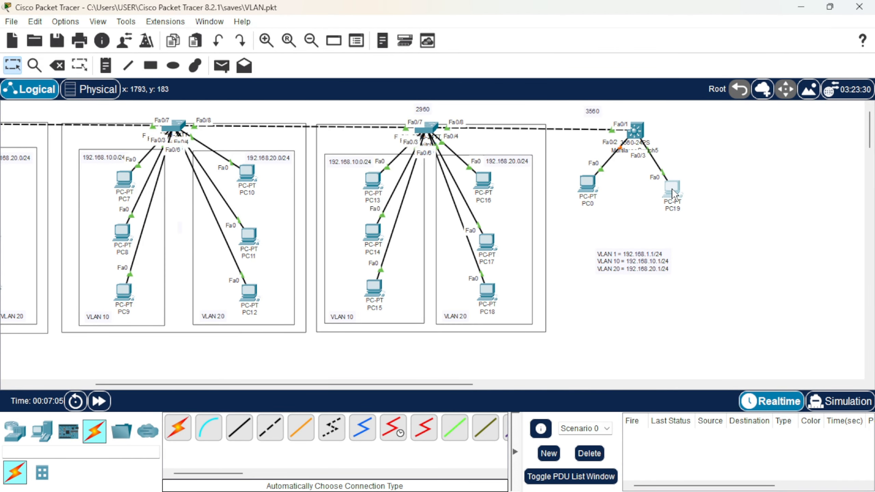
{"action": "left_click", "coordinate": [635, 129]}
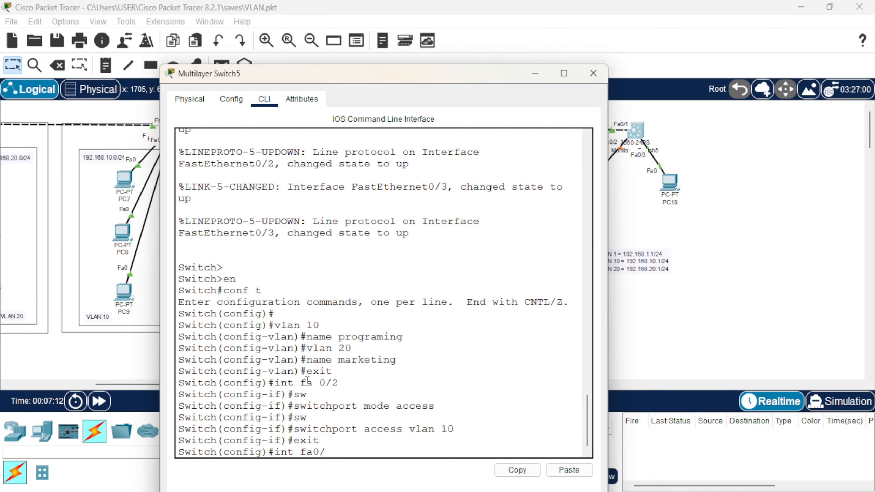
{"action": "key", "text": "Return"}
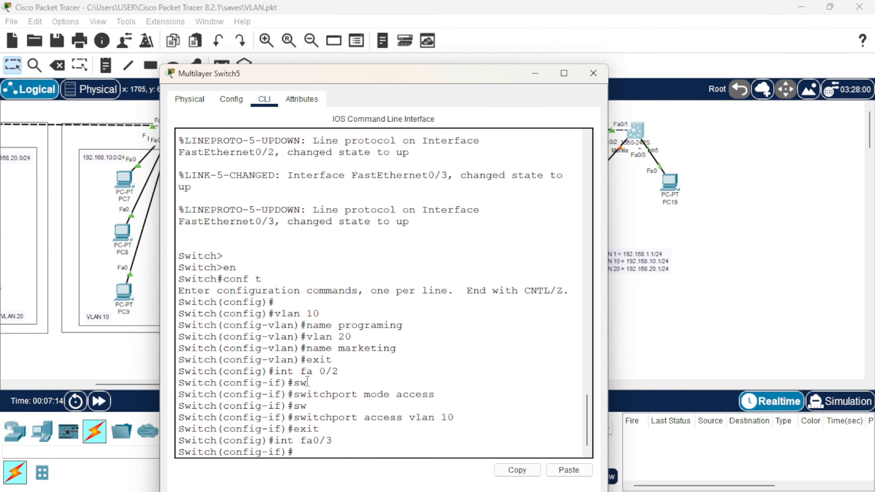
{"action": "type", "text": "sw"}
{"action": "key", "text": "Tab"}
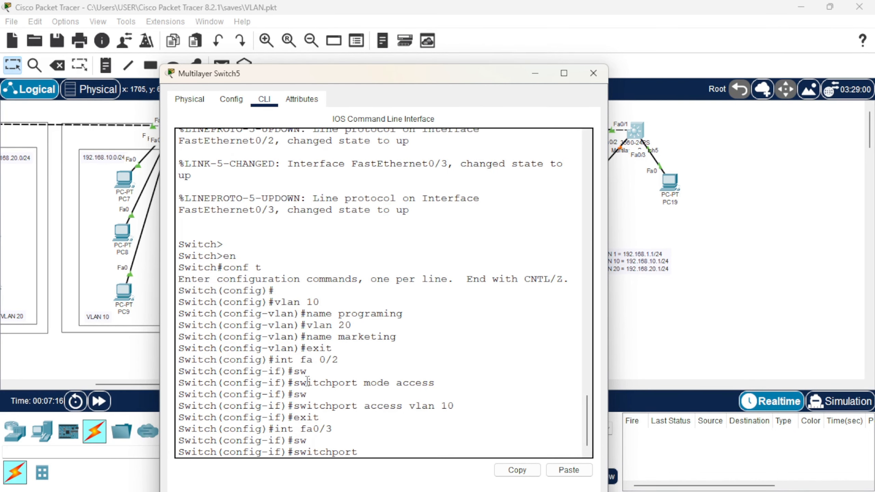
{"action": "type", "text": "mode access"}
{"action": "key", "text": "Return"}
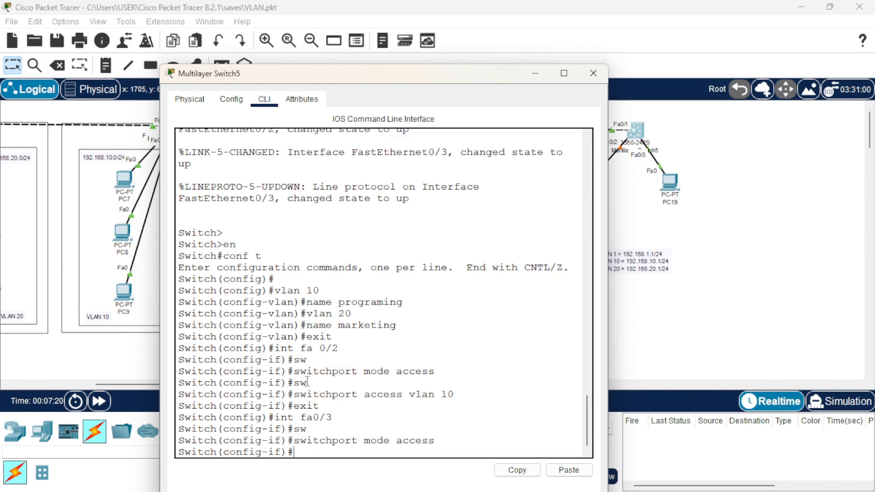
Step: Assign interface fa0/3 to VLAN 20 with switchport access vlan 20, and exit the interface configuration
{"action": "type", "text": "sw"}
{"action": "key", "text": "Tab"}
{"action": "type", "text": "acce"}
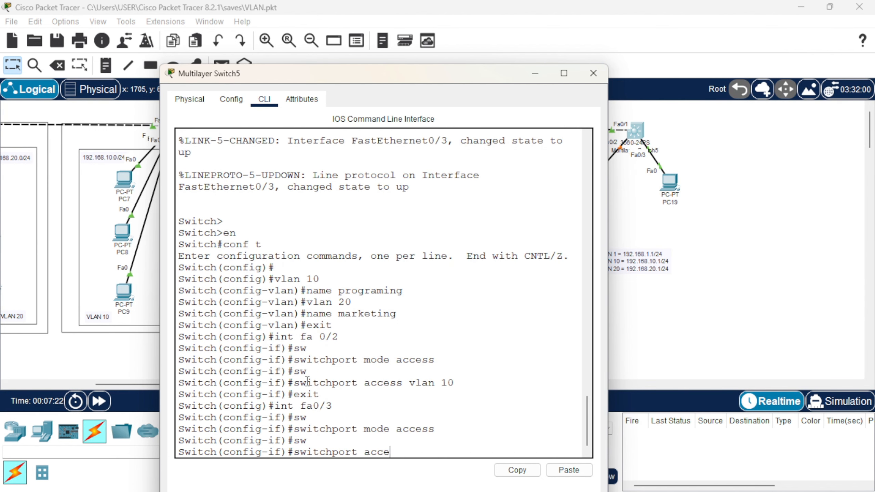
{"action": "type", "text": "ss vl"}
{"action": "type", "text": "an 20"}
{"action": "key", "text": "Return"}
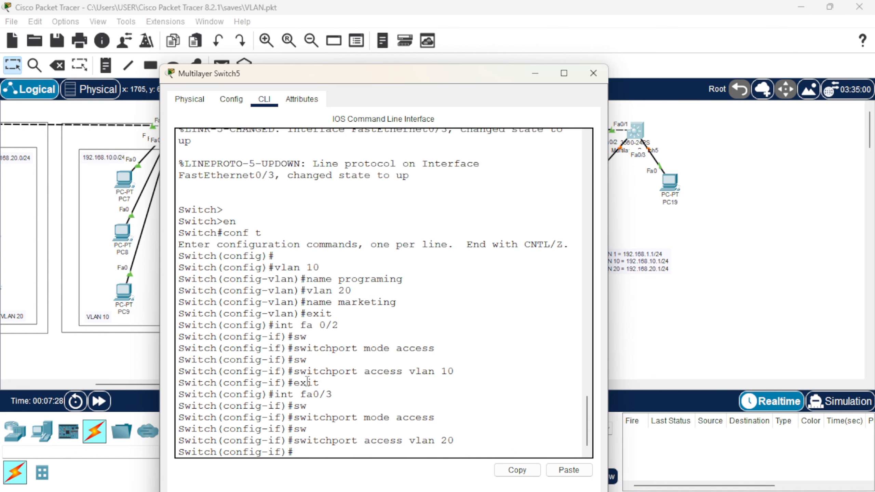
{"action": "type", "text": "exit"}
{"action": "key", "text": "Return"}
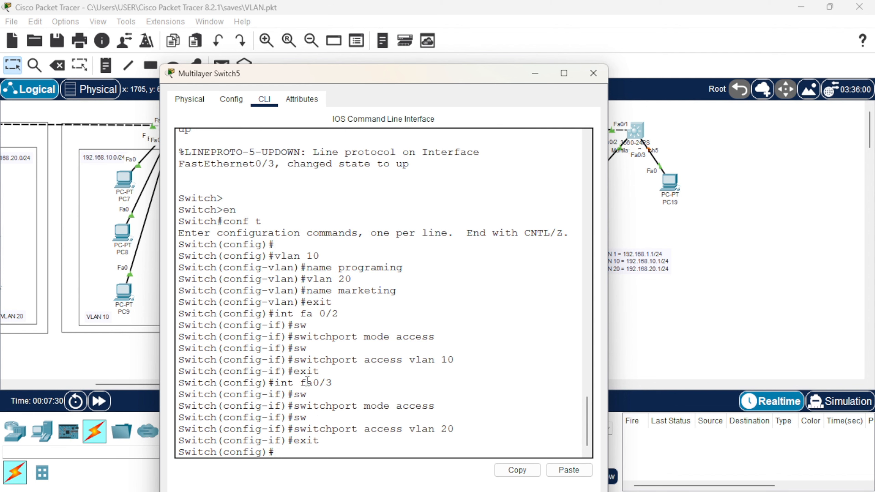
Step: List the switch's VLANs with do show vlan brief, and examine the port assignments of VLANs 10 and 20
{"action": "type", "text": "do show vlan brief"}
{"action": "key", "text": "Return"}
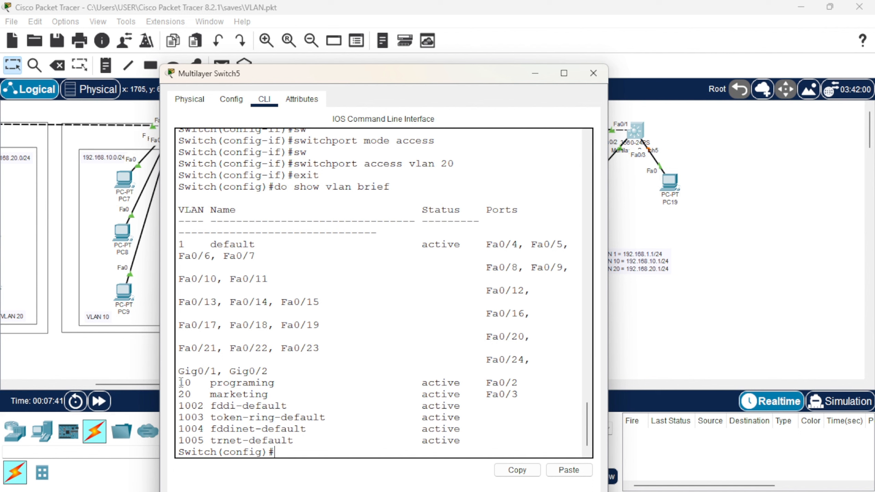
{"action": "left_click_drag", "start_coordinate": [180, 382], "coordinate": [570, 393]}
{"action": "left_click", "coordinate": [493, 384]}
Step: Give the VLAN 10 interface the IP address 192.168.10.1 with mask 255.255.255.0, and return to global configuration mode
{"action": "key", "text": "Return"}
{"action": "type", "text": "int"}
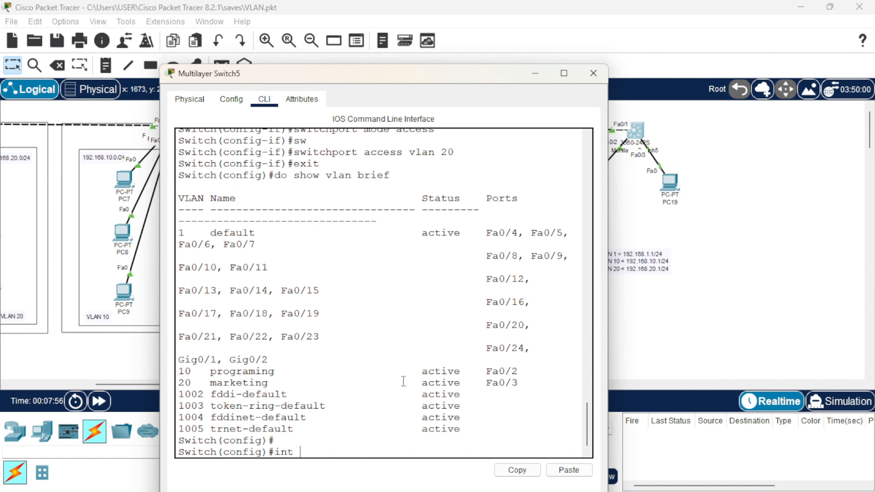
{"action": "type", "text": " vlan 10"}
{"action": "key", "text": "Return"}
{"action": "key", "text": "Return"}
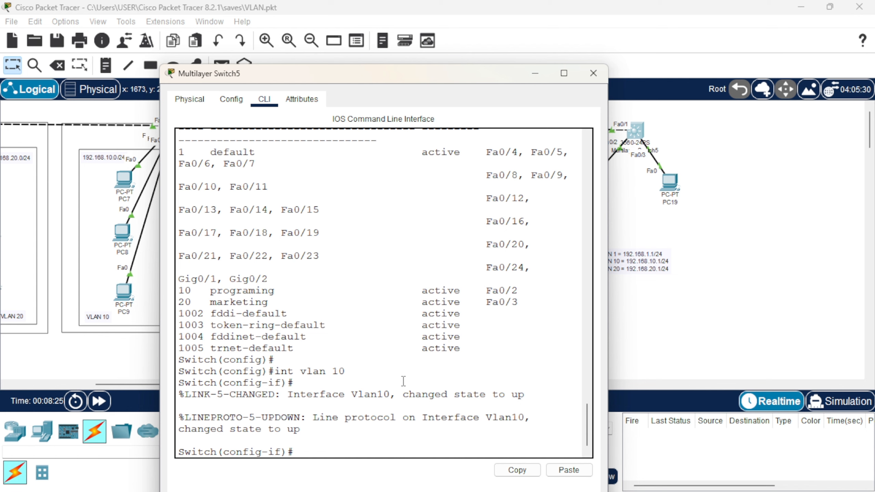
{"action": "type", "text": "ip address 192.168"}
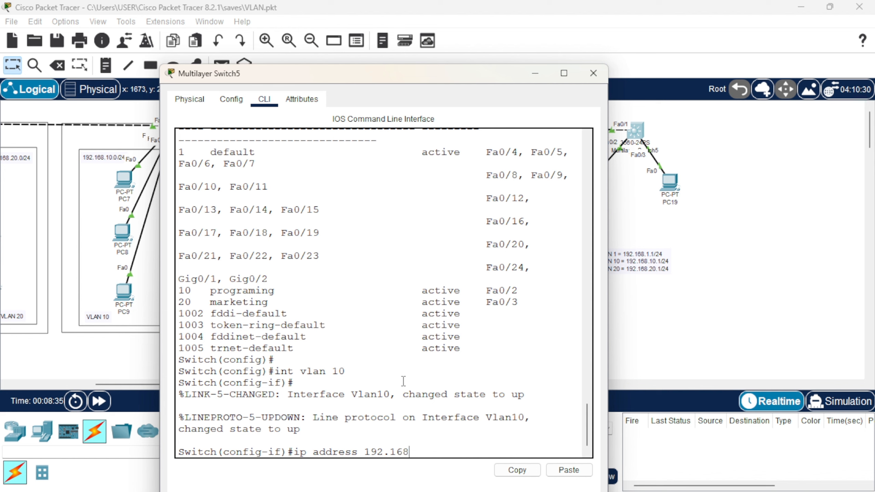
{"action": "type", "text": ".10.1 255.255.255"}
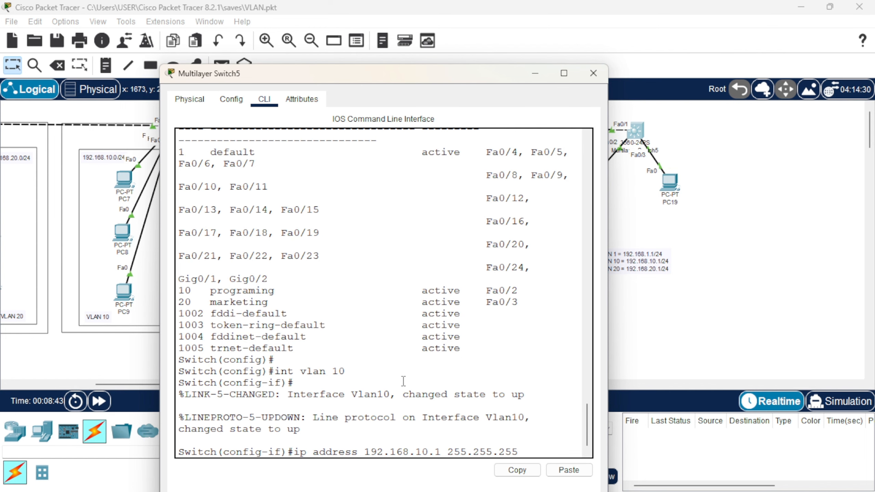
{"action": "type", "text": ".0"}
{"action": "key", "text": "Return"}
{"action": "type", "text": "exi"}
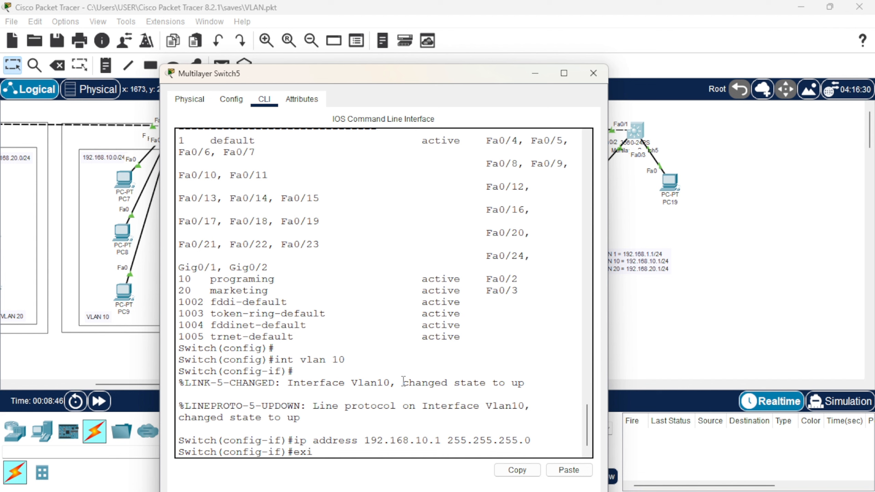
{"action": "type", "text": "t"}
{"action": "key", "text": "Return"}
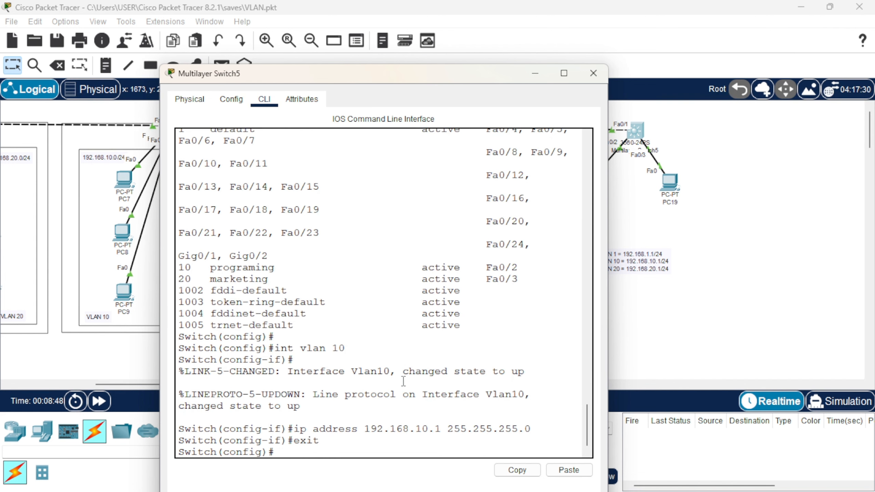
Step: Give the VLAN 20 interface the IP address 192.168.20.1 with mask 255.255.255.0, and return to global configuration mode
{"action": "key", "text": "Return"}
{"action": "type", "text": "int v"}
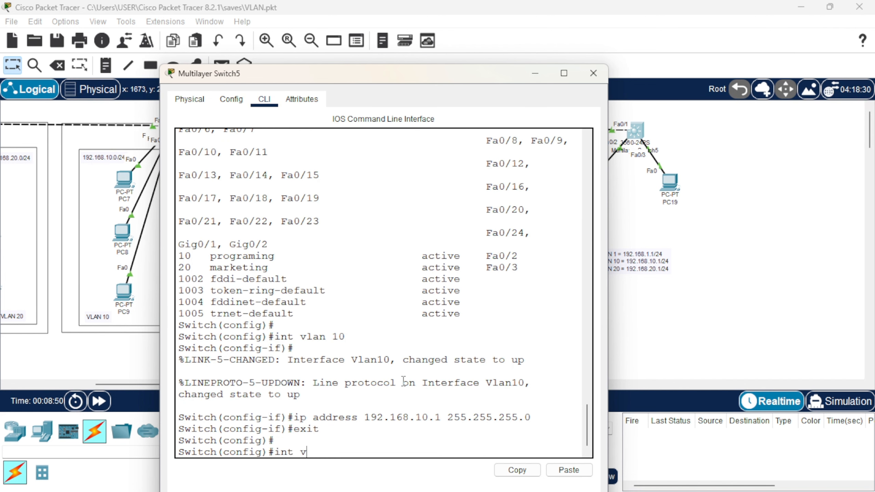
{"action": "type", "text": "lan 20"}
{"action": "key", "text": "Return"}
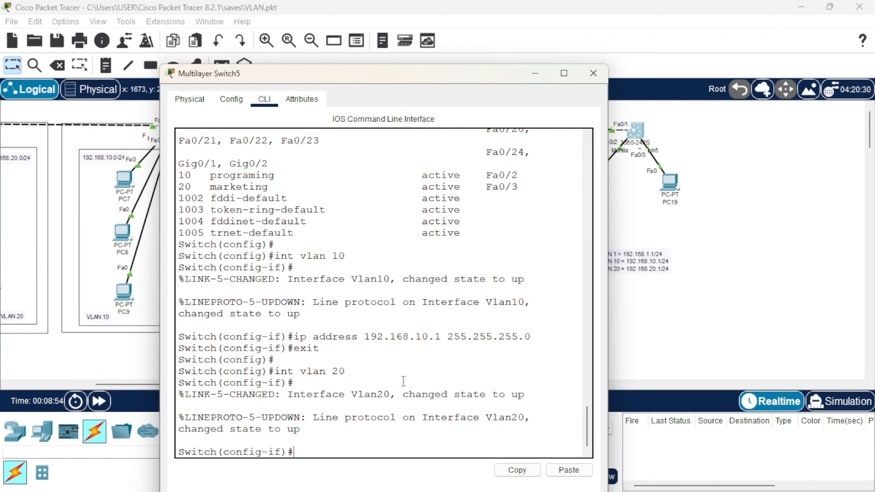
{"action": "type", "text": "ip address 192"}
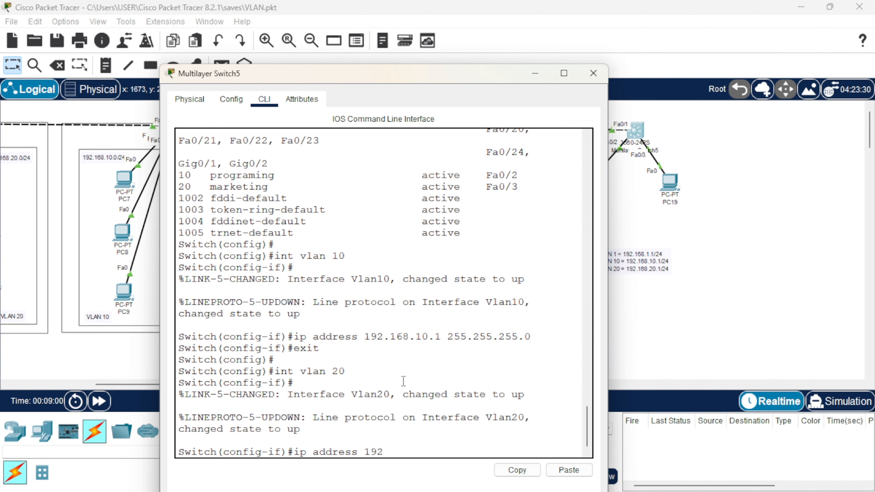
{"action": "type", "text": ".168.20.1 255.255.255"}
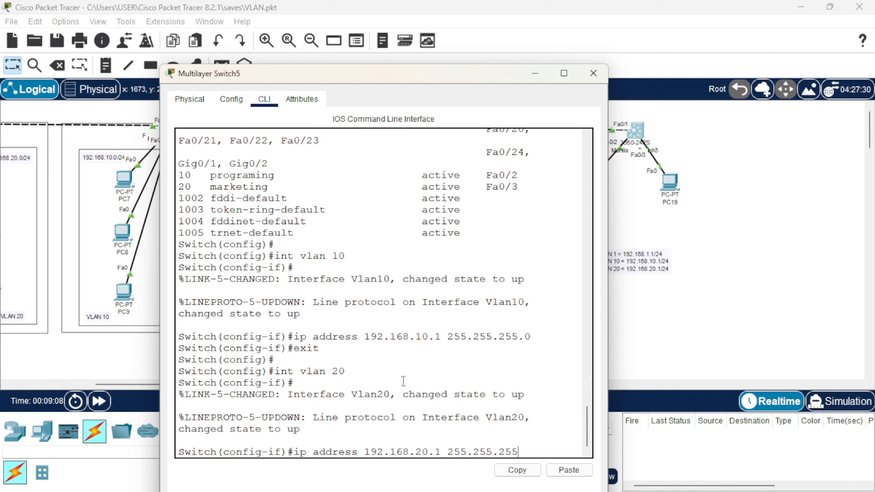
{"action": "type", "text": ".0"}
{"action": "key", "text": "Return"}
{"action": "key", "text": "Return"}
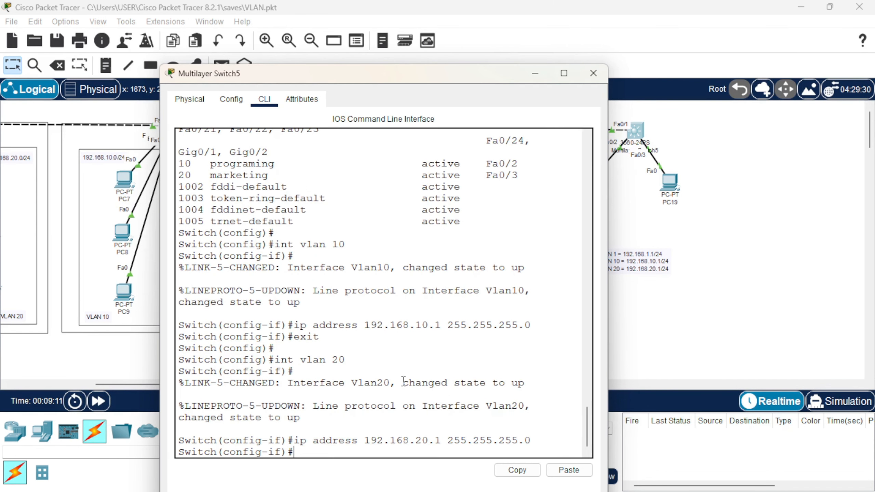
{"action": "type", "text": "exi"}
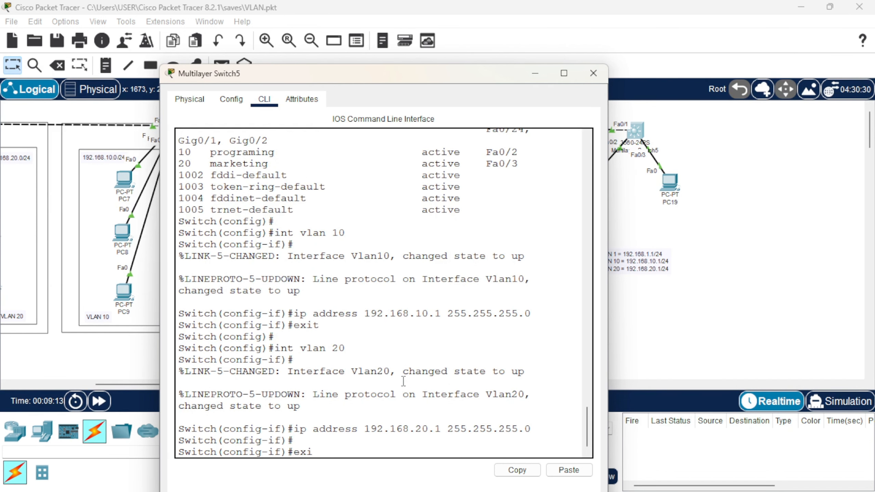
{"action": "type", "text": "t"}
{"action": "key", "text": "Return"}
Step: Give the VLAN 1 interface the IP address 192.168.1.1 with mask 255.255.255.0, and exit the interface configuration
{"action": "type", "text": "int"}
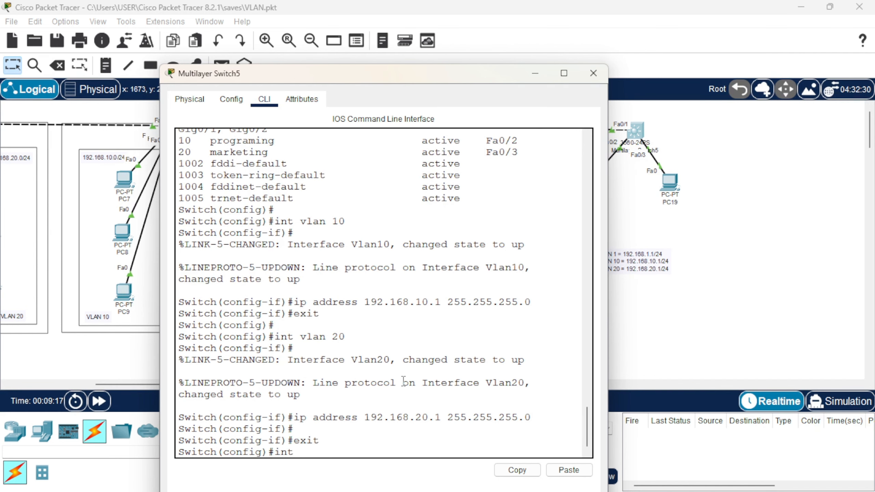
{"action": "type", "text": " vlan 1"}
{"action": "key", "text": "Return"}
{"action": "type", "text": "ip"}
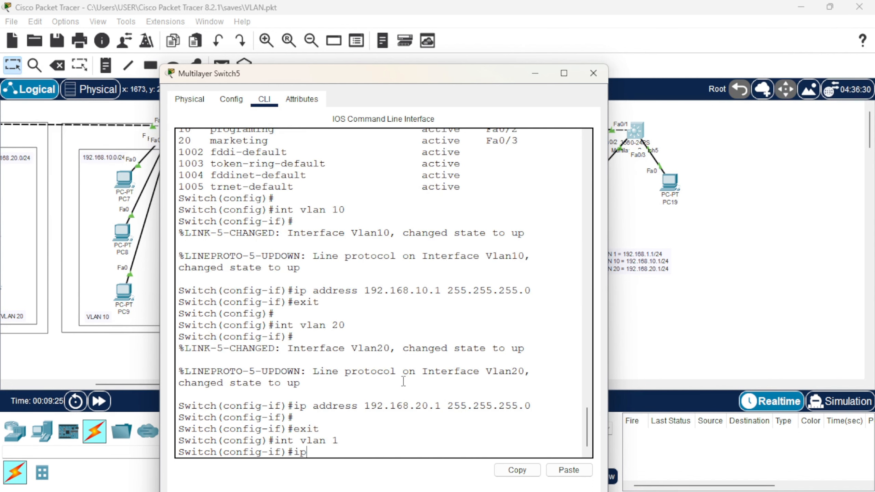
{"action": "type", "text": " address 192.168.1."}
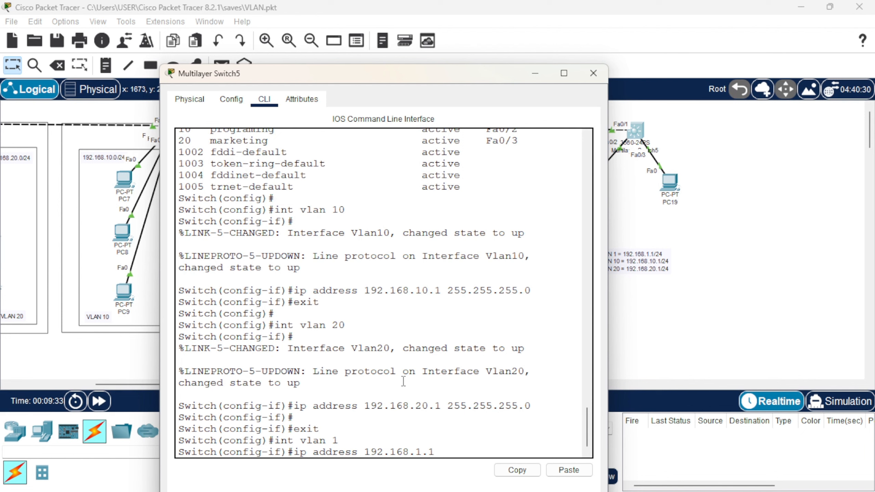
{"action": "type", "text": "1 255.255.255.0"}
{"action": "key", "text": "Return"}
{"action": "type", "text": "e"}
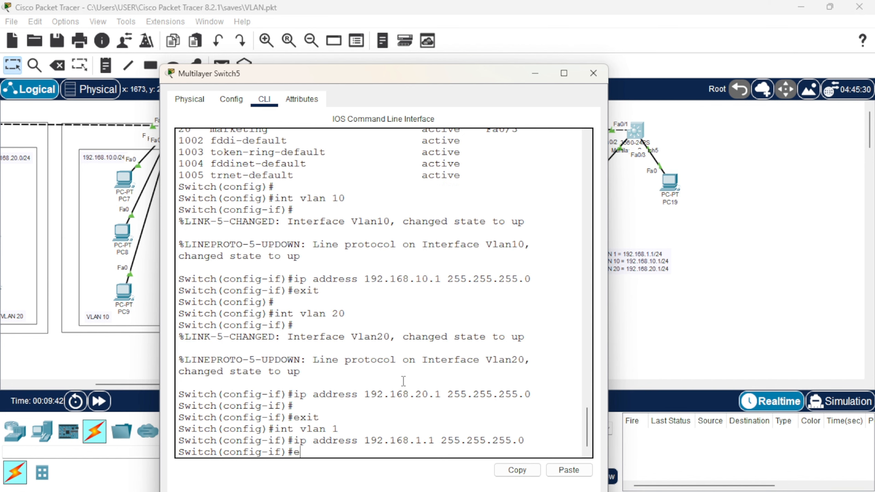
{"action": "type", "text": "xit"}
{"action": "key", "text": "Return"}
Step: List the switch's interfaces with do show ip int brief, and widen the window to read the VLAN interfaces' status columns
{"action": "type", "text": "do"}
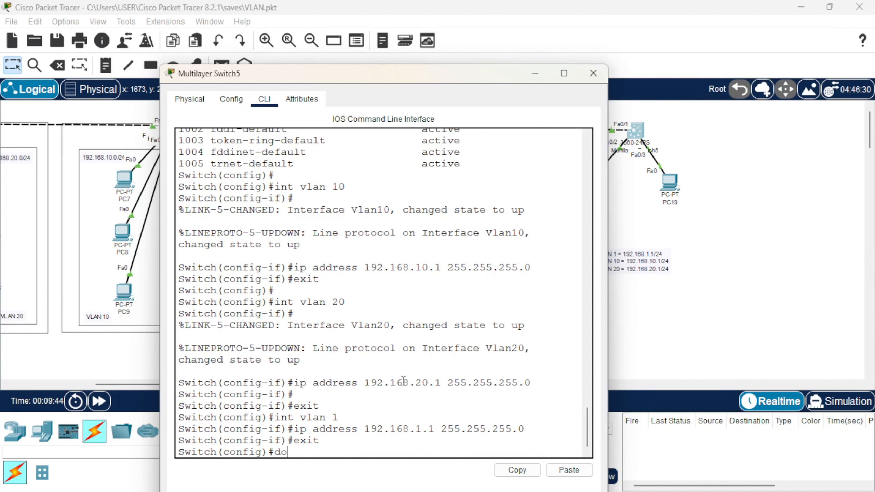
{"action": "type", "text": " show ip int brief"}
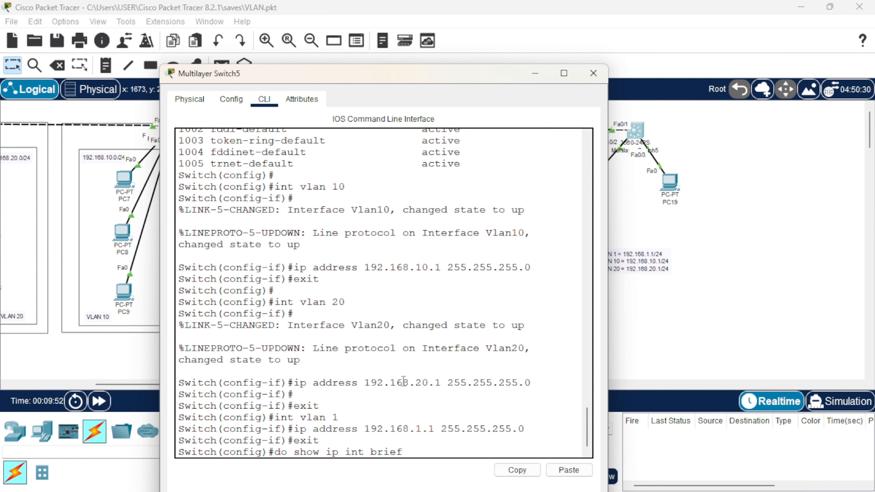
{"action": "key", "text": "Return"}
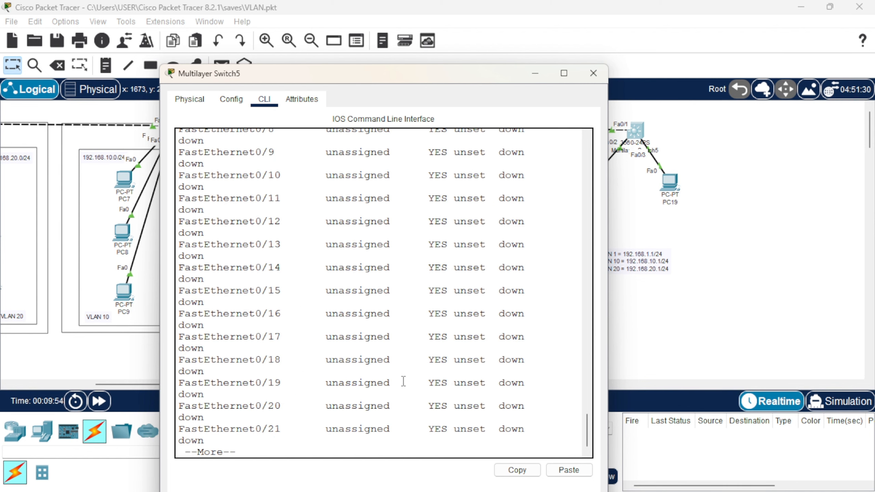
{"action": "key", "text": "space"}
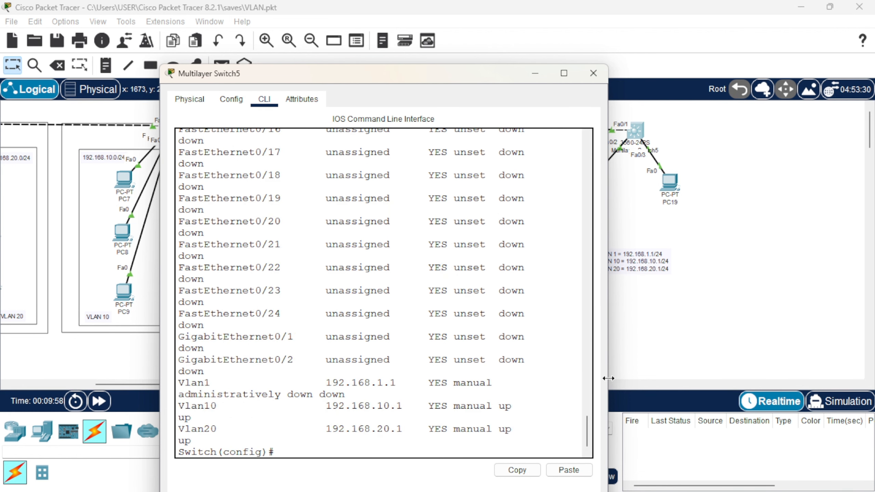
{"action": "left_click_drag", "start_coordinate": [608, 379], "coordinate": [691, 378]}
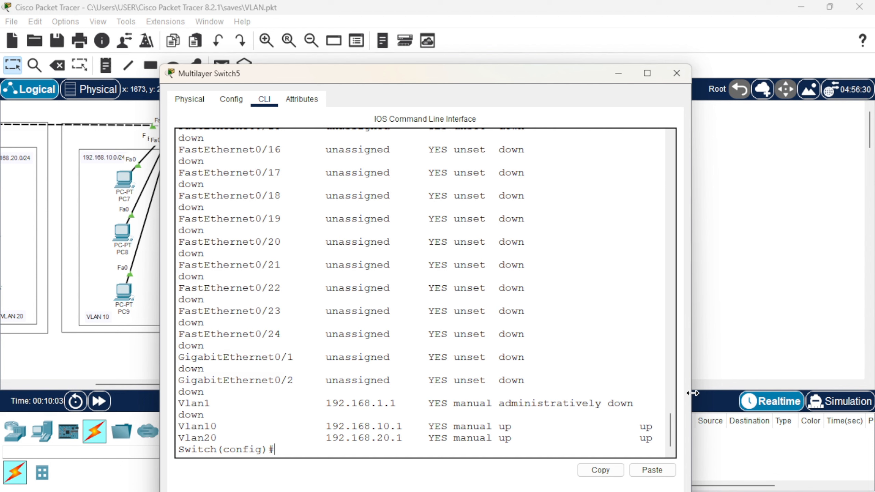
{"action": "left_click_drag", "start_coordinate": [693, 393], "coordinate": [736, 388]}
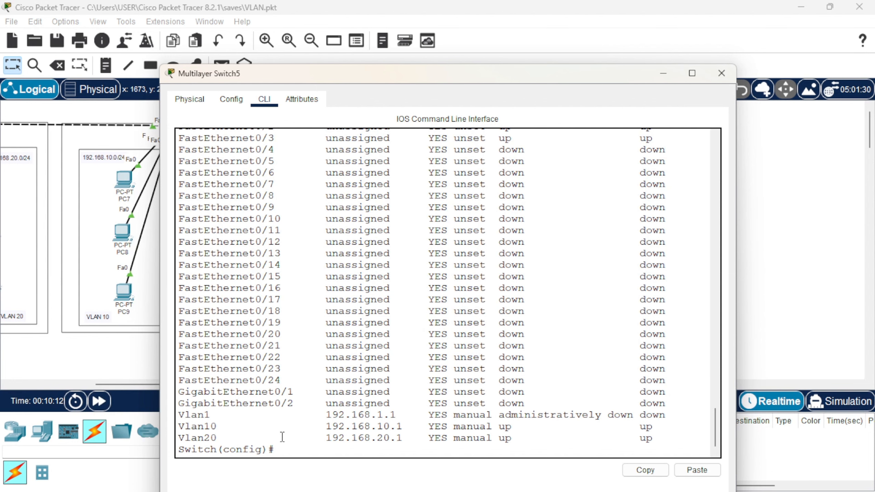
Step: Enable the VLAN 1 interface with no shutdown, and return to global configuration mode
{"action": "type", "text": "int vlan 1"}
{"action": "key", "text": "Return"}
{"action": "key", "text": "Return"}
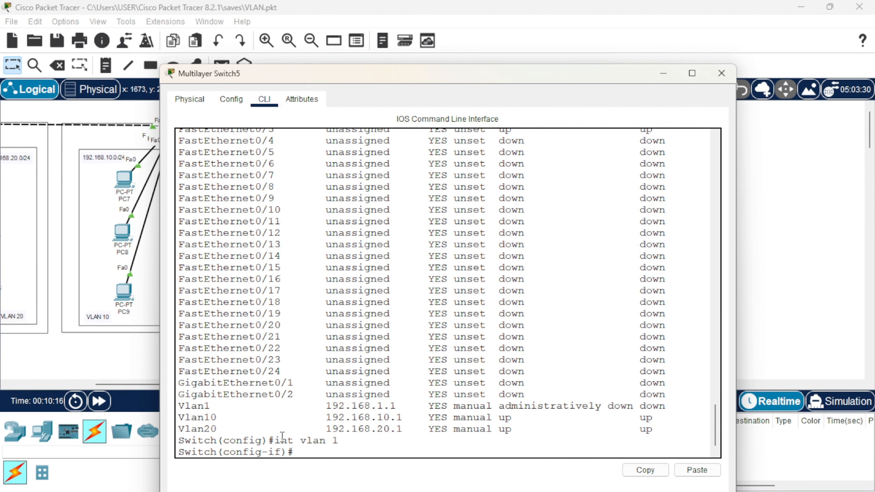
{"action": "type", "text": "no sh"}
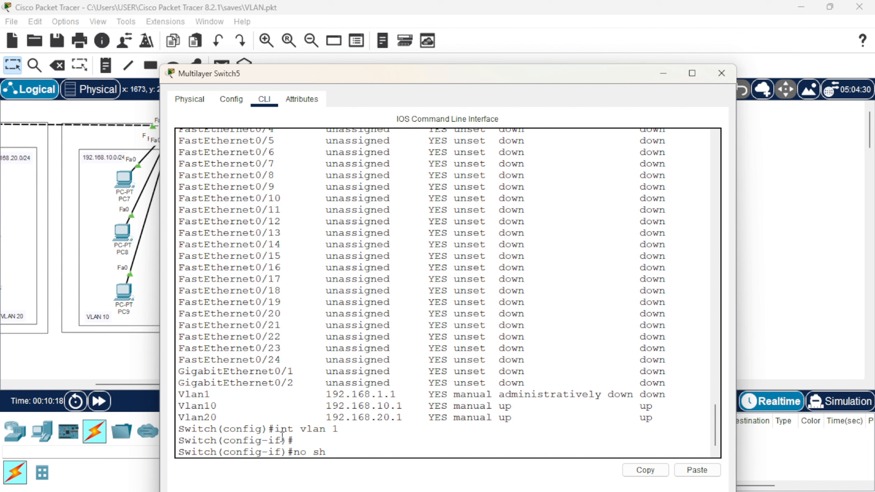
{"action": "type", "text": "utdown"}
{"action": "key", "text": "Return"}
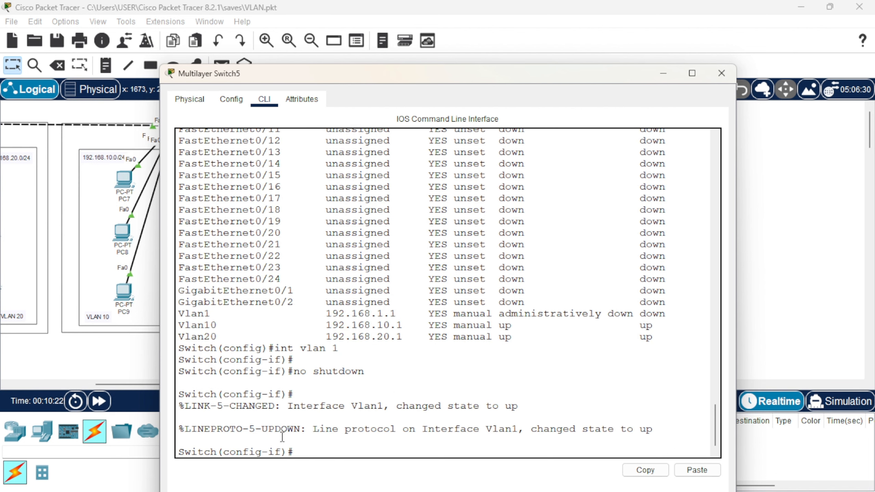
{"action": "type", "text": "exit"}
{"action": "key", "text": "Return"}
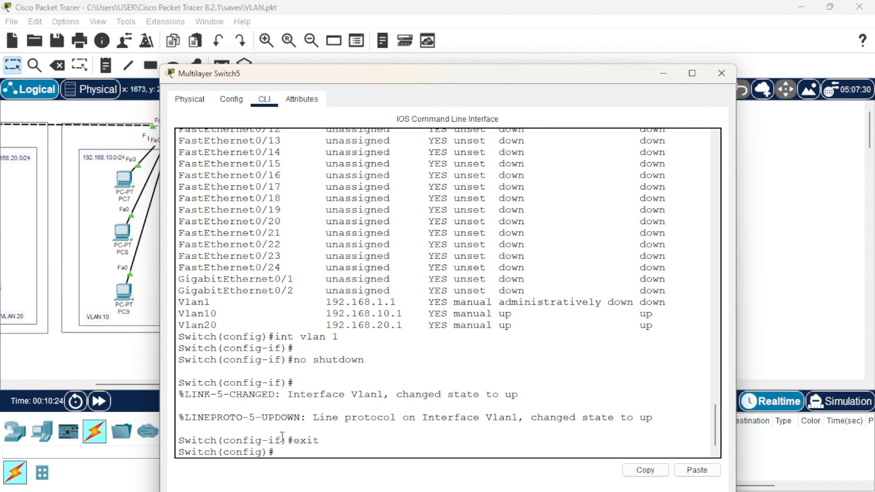
Step: Run do show ip int brief again to check the status of VLANs 1, 10 and 20, and minimize the switch window
{"action": "type", "text": "exit"}
{"action": "key", "text": "Up"}
{"action": "key", "text": "Up"}
{"action": "key", "text": "Up"}
{"action": "key", "text": "Up"}
{"action": "key", "text": "Return"}
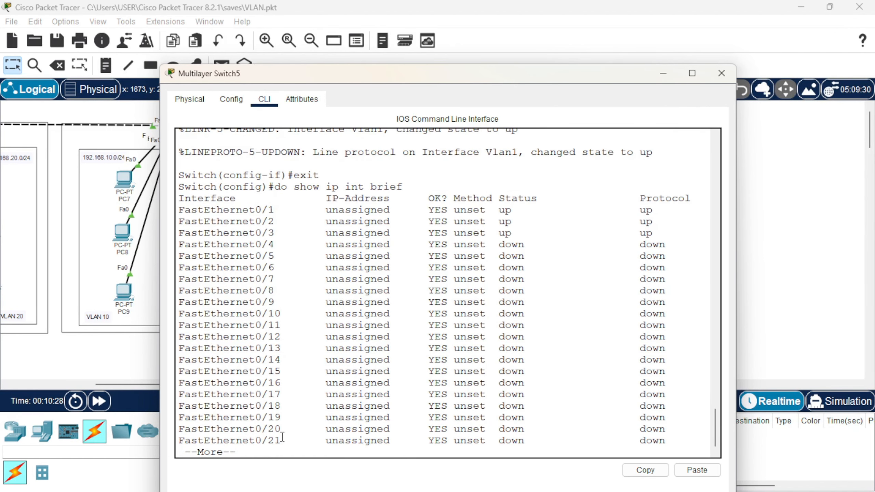
{"action": "key", "text": "space"}
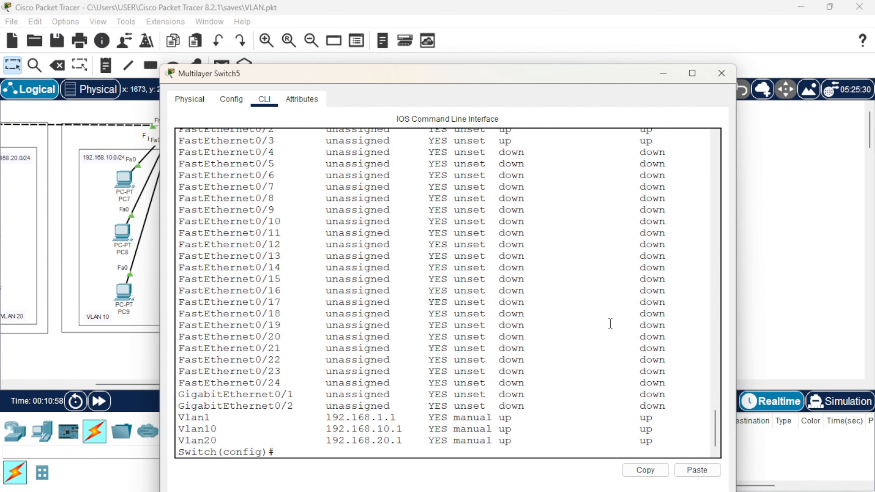
{"action": "left_click", "coordinate": [661, 72]}
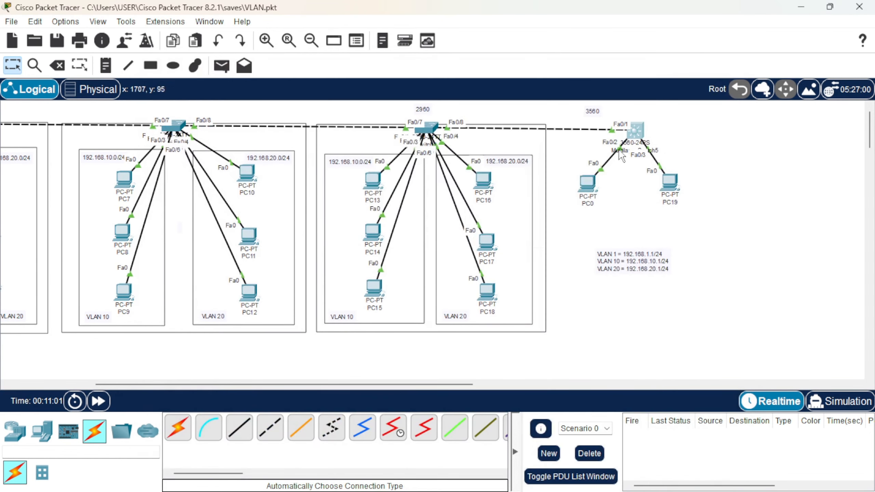
Step: Assign PC0 the static IPv4 address 192.168.10.55 with subnet mask 255.255.255.0, and close its window
{"action": "left_click", "coordinate": [588, 186]}
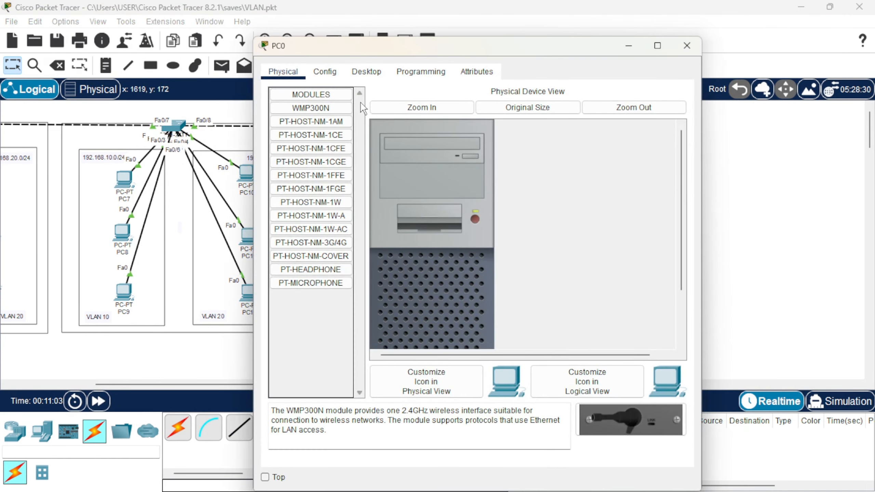
{"action": "left_click", "coordinate": [380, 74]}
{"action": "left_click", "coordinate": [304, 134]}
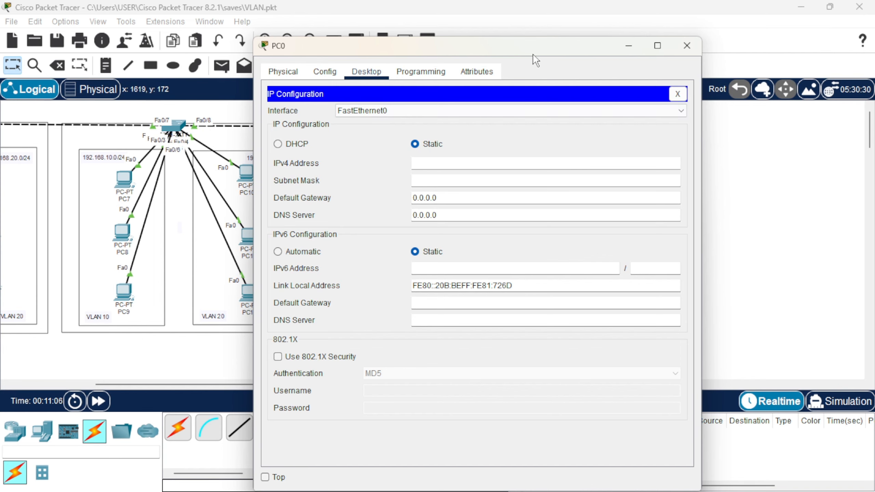
{"action": "left_click_drag", "start_coordinate": [533, 49], "coordinate": [433, 68]}
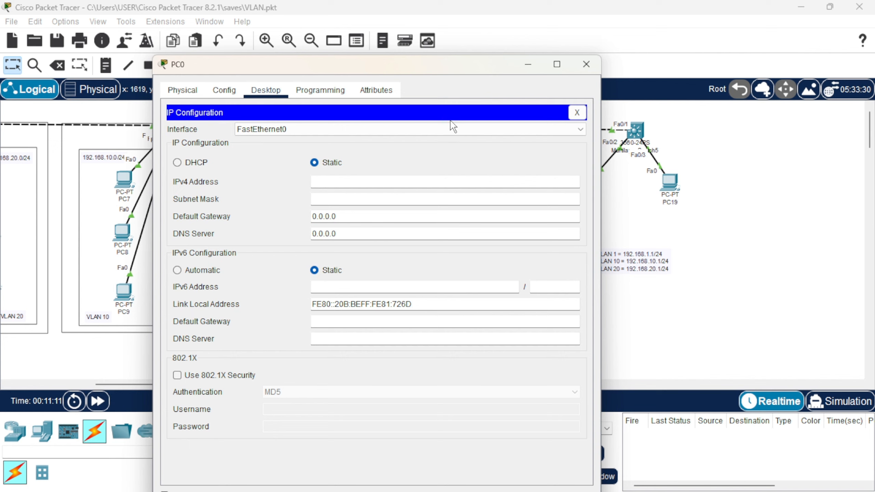
{"action": "left_click", "coordinate": [359, 178]}
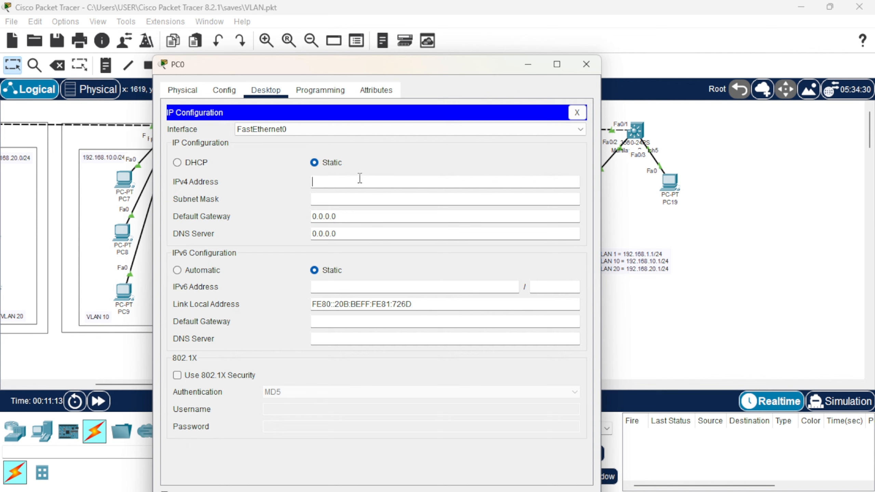
{"action": "type", "text": "192.168.20"}
{"action": "key", "text": "BackSpace"}
{"action": "type", "text": "10.55"}
{"action": "key", "text": "Tab"}
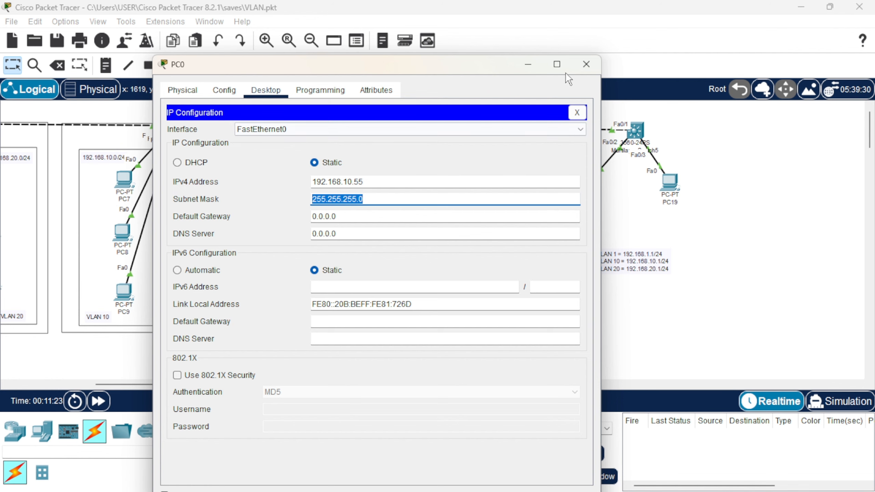
{"action": "left_click", "coordinate": [586, 64]}
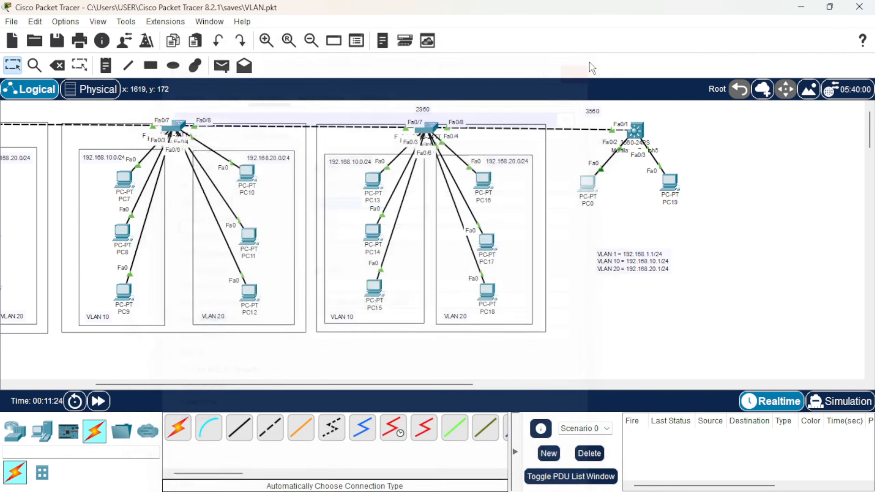
Step: Assign PC19 the static IPv4 address 192.168.20.55 with subnet mask 255.255.255.0, and close its window
{"action": "left_click", "coordinate": [671, 183]}
{"action": "left_click", "coordinate": [366, 72]}
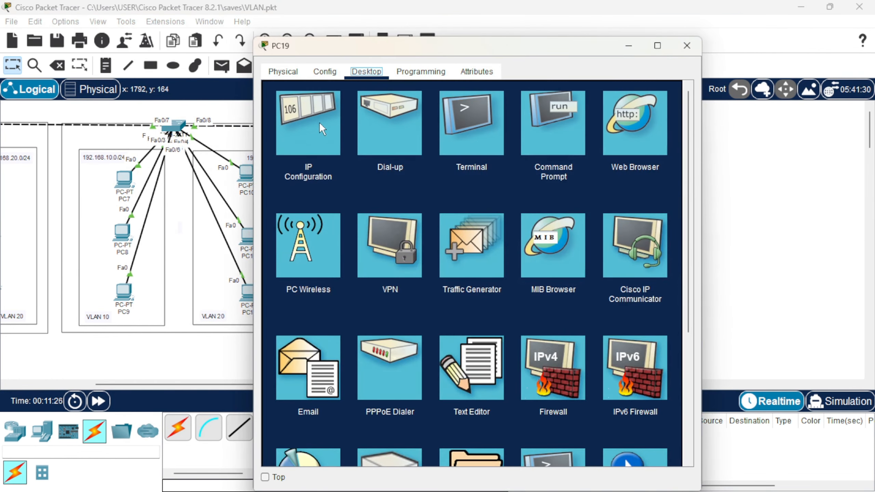
{"action": "left_click", "coordinate": [319, 121]}
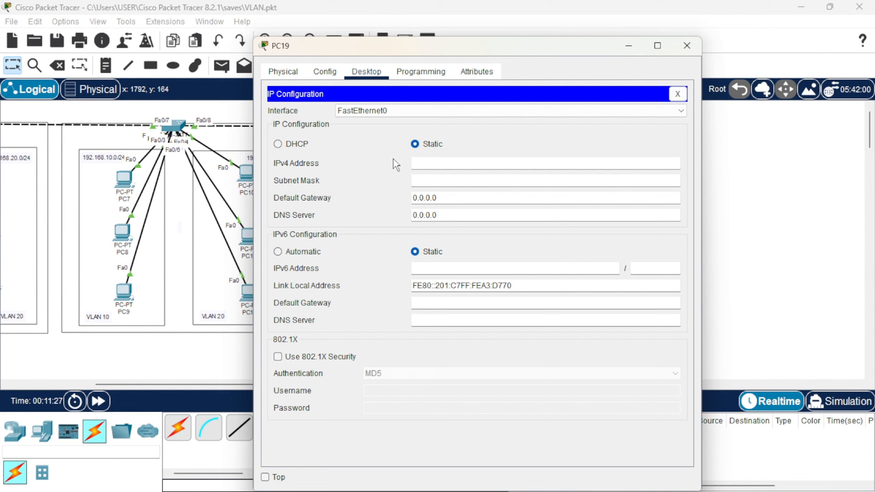
{"action": "left_click", "coordinate": [422, 163]}
{"action": "type", "text": "192.168.20.55"}
{"action": "key", "text": "Tab"}
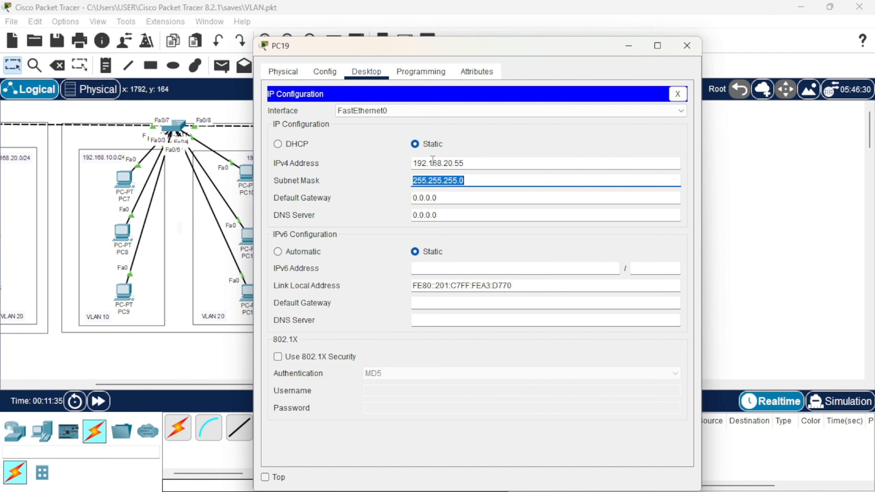
{"action": "left_click", "coordinate": [693, 44]}
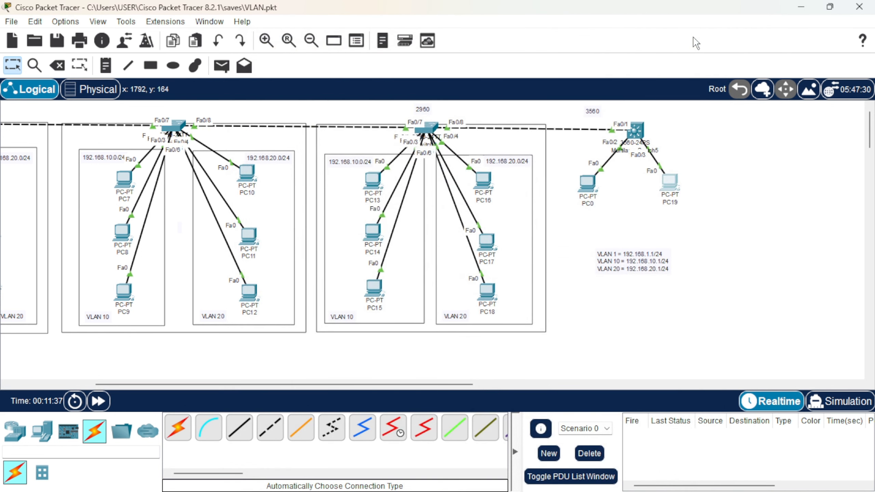
Step: Set PC0's default gateway to 192.168.10.1 in its IP configuration, and close its window
{"action": "left_click", "coordinate": [587, 186]}
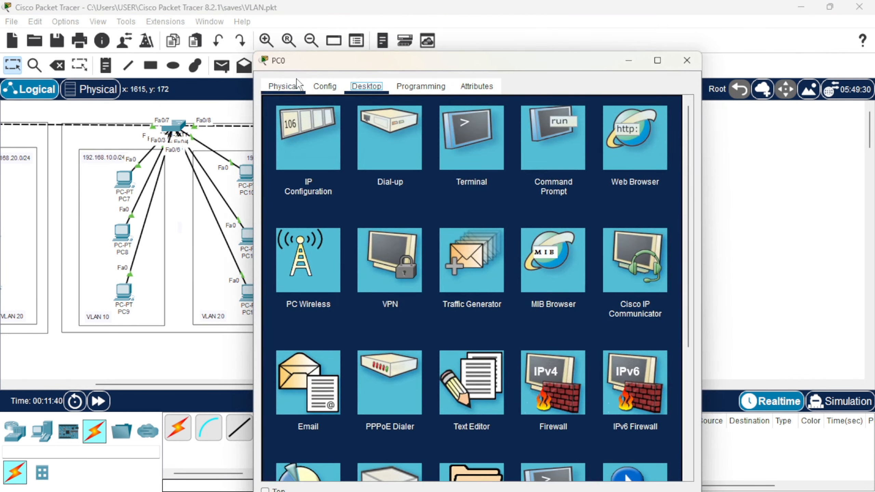
{"action": "left_click", "coordinate": [314, 139]}
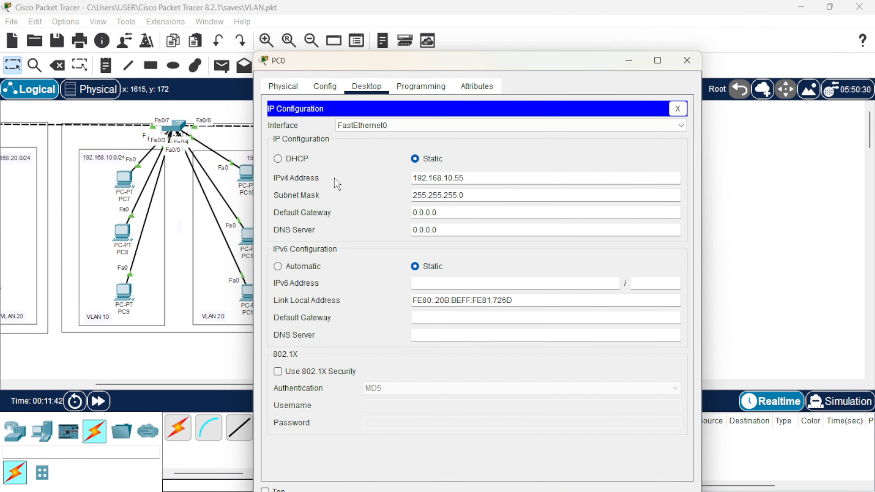
{"action": "left_click_drag", "start_coordinate": [438, 213], "coordinate": [405, 215]}
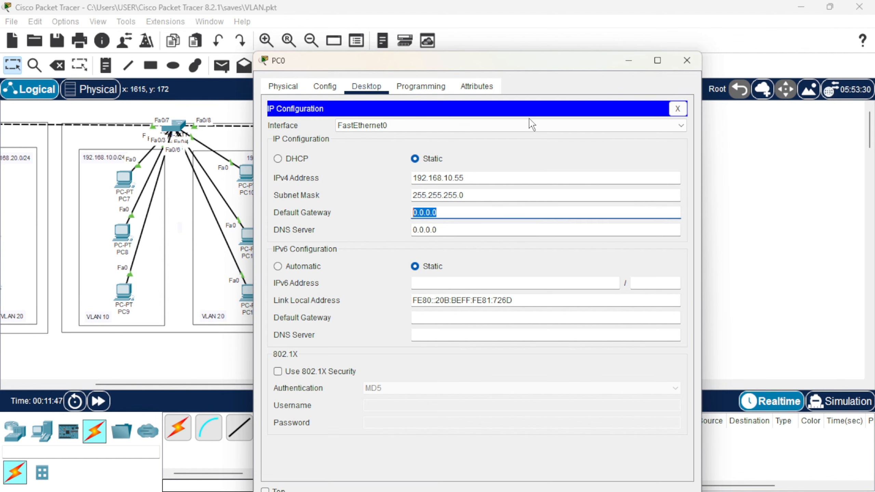
{"action": "type", "text": "192.168.10.1"}
{"action": "left_click", "coordinate": [686, 60]}
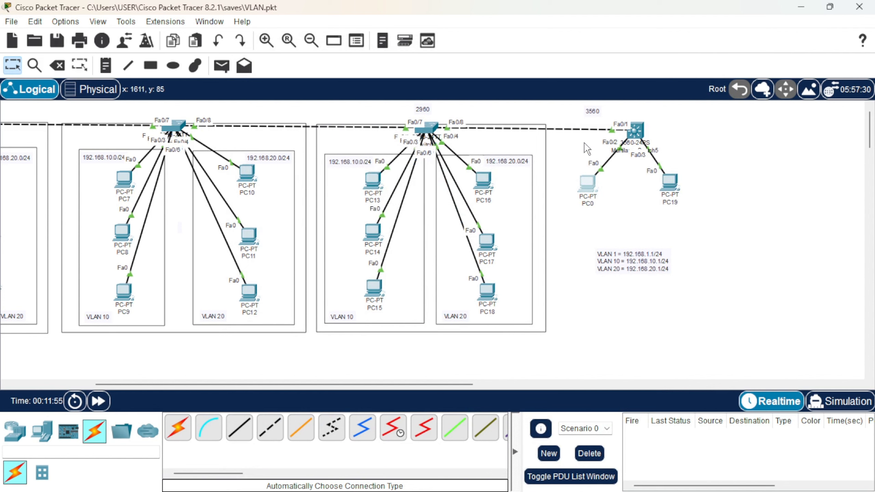
Step: Set PC19's default gateway to 192.168.20.1 in its IP configuration, and close its window
{"action": "left_click", "coordinate": [670, 183]}
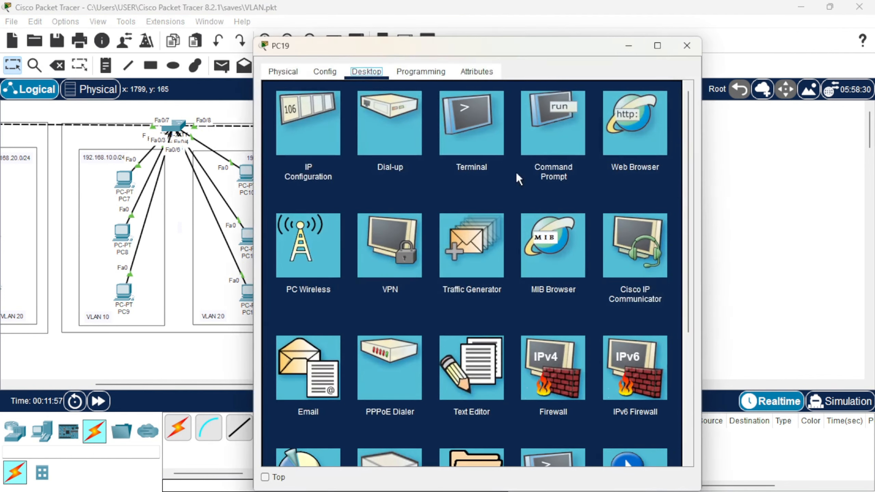
{"action": "left_click", "coordinate": [331, 123]}
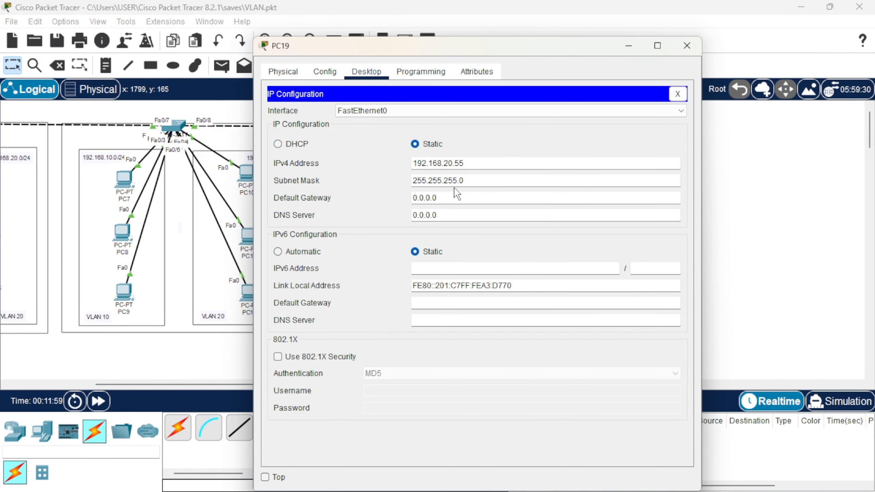
{"action": "left_click_drag", "start_coordinate": [439, 195], "coordinate": [397, 193]}
{"action": "type", "text": "192"}
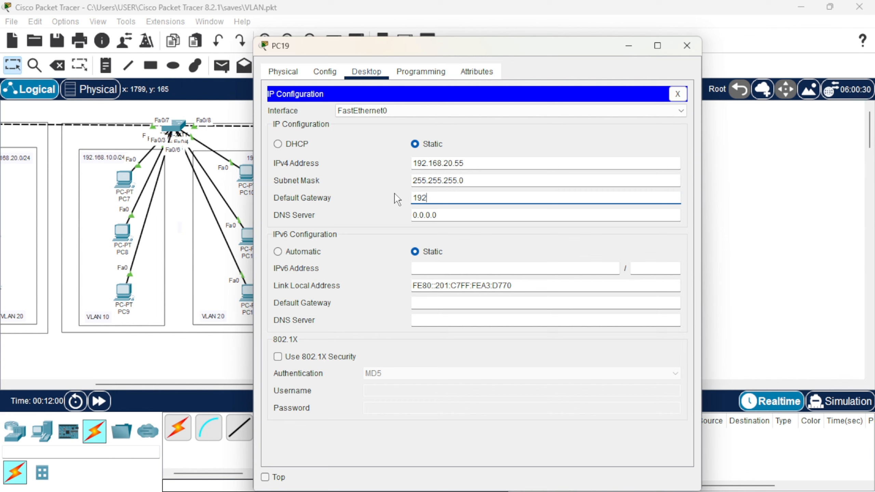
{"action": "type", "text": ".168.20.1"}
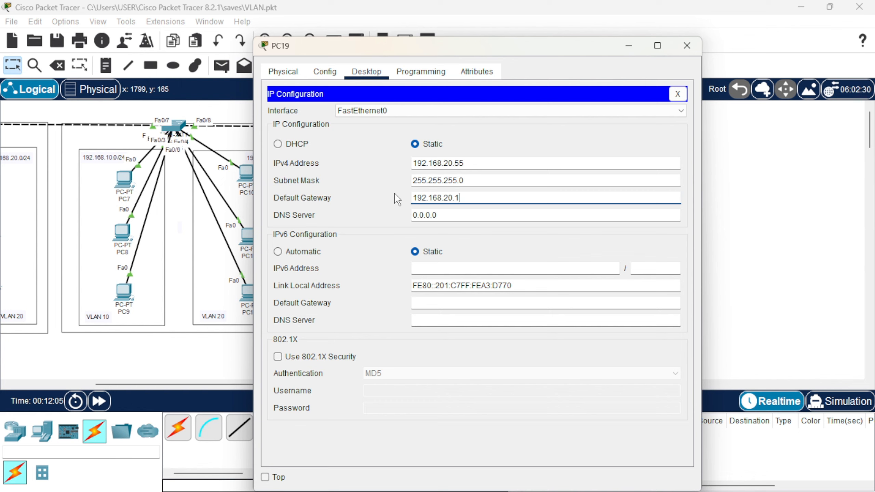
{"action": "left_click", "coordinate": [679, 50]}
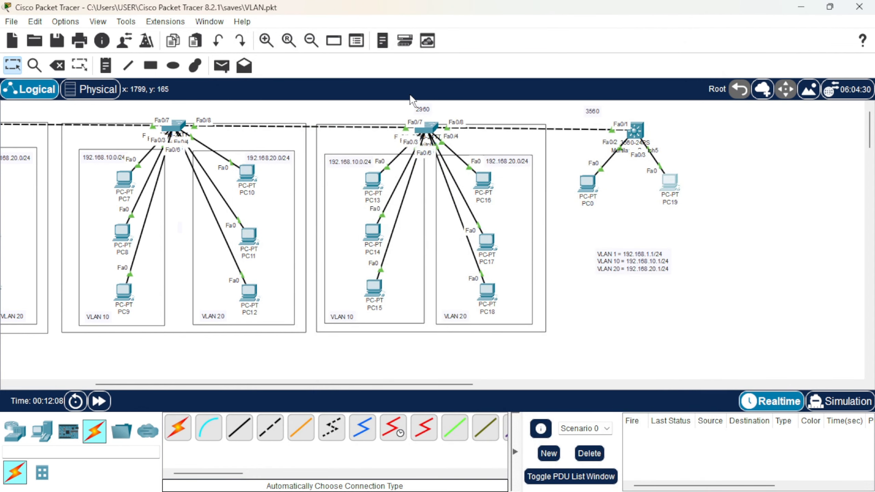
Step: Test connectivity between the VLANs by sending a simple PDU from PC0 to PC19 twice
{"action": "left_click", "coordinate": [224, 67]}
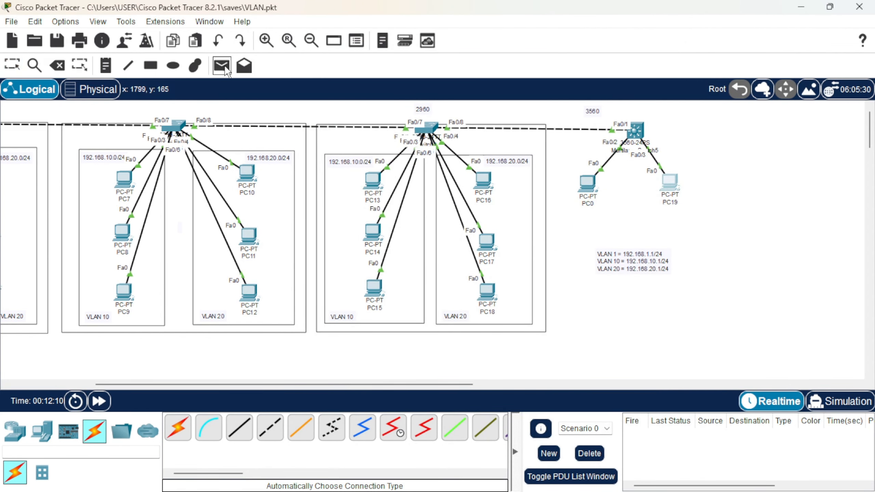
{"action": "left_click", "coordinate": [582, 180]}
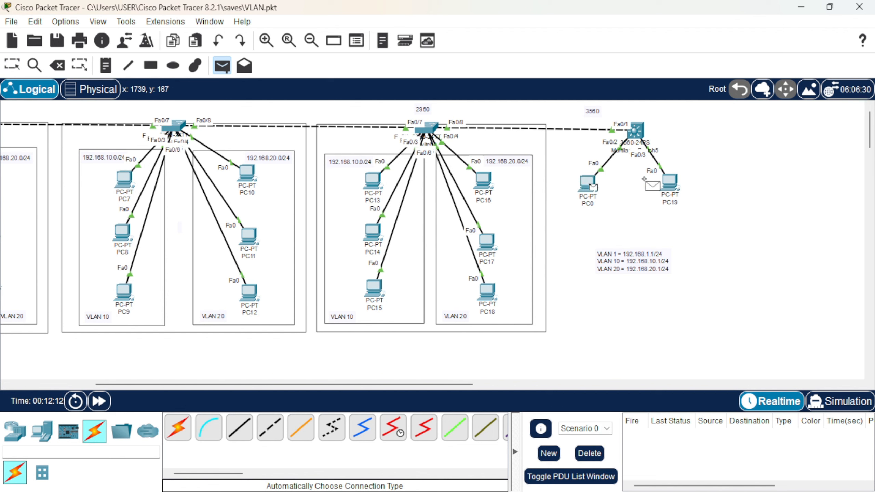
{"action": "left_click", "coordinate": [670, 183]}
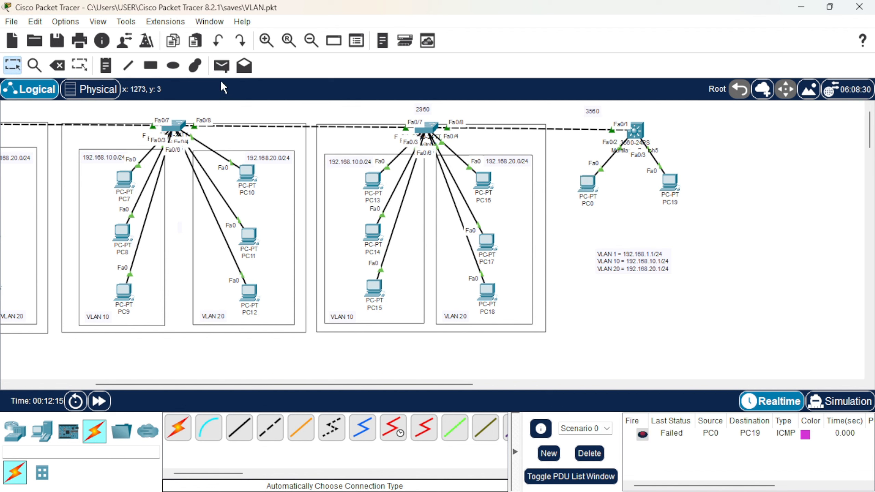
{"action": "left_click", "coordinate": [222, 65]}
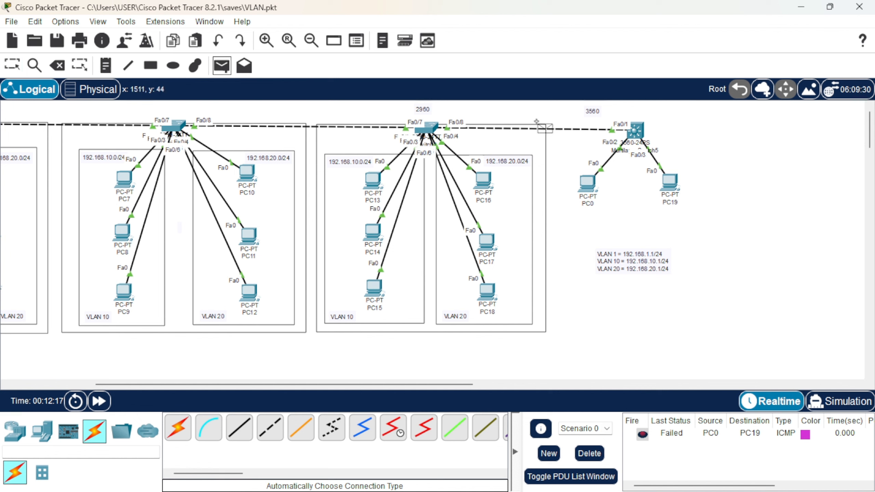
{"action": "left_click", "coordinate": [585, 180]}
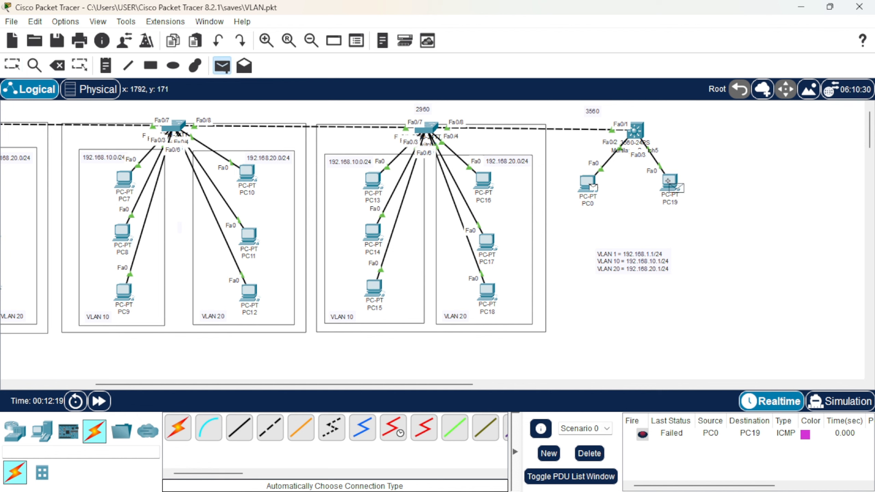
{"action": "left_click", "coordinate": [669, 181]}
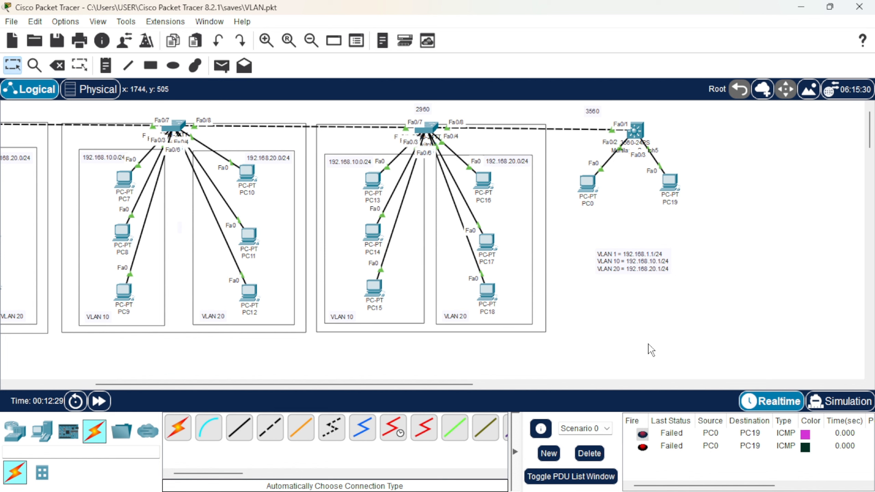
Step: Exit global configuration mode on the 3560 switch and run show ip route to examine its routing table
{"action": "left_click", "coordinate": [637, 130]}
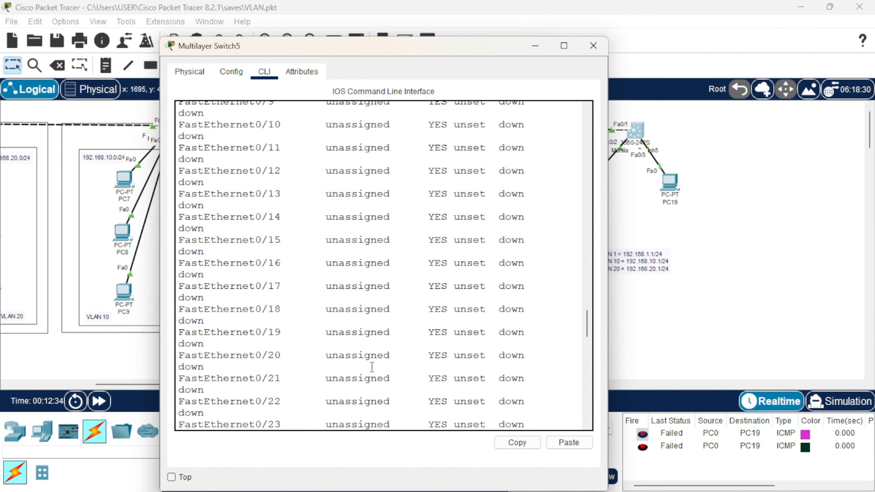
{"action": "key", "text": "Return"}
{"action": "key", "text": "Return"}
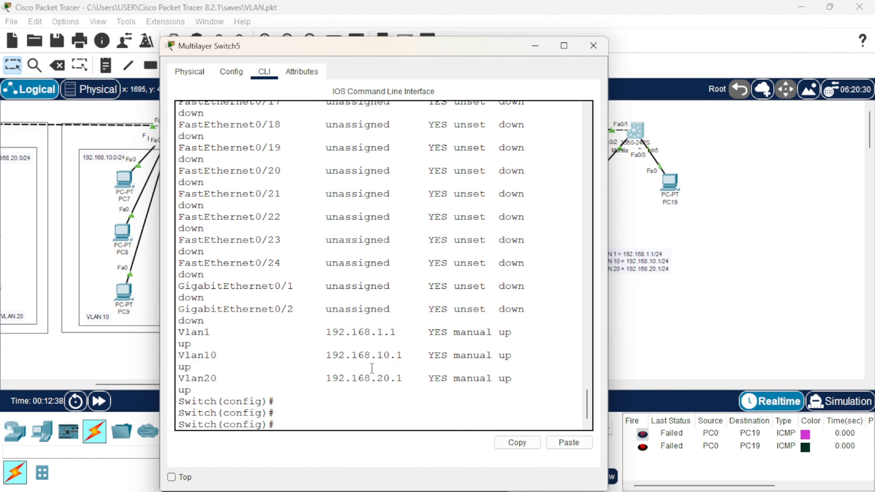
{"action": "type", "text": "d"}
{"action": "key", "text": "BackSpace"}
{"action": "type", "text": "exit"}
{"action": "key", "text": "Return"}
{"action": "key", "text": "Return"}
{"action": "key", "text": "Return"}
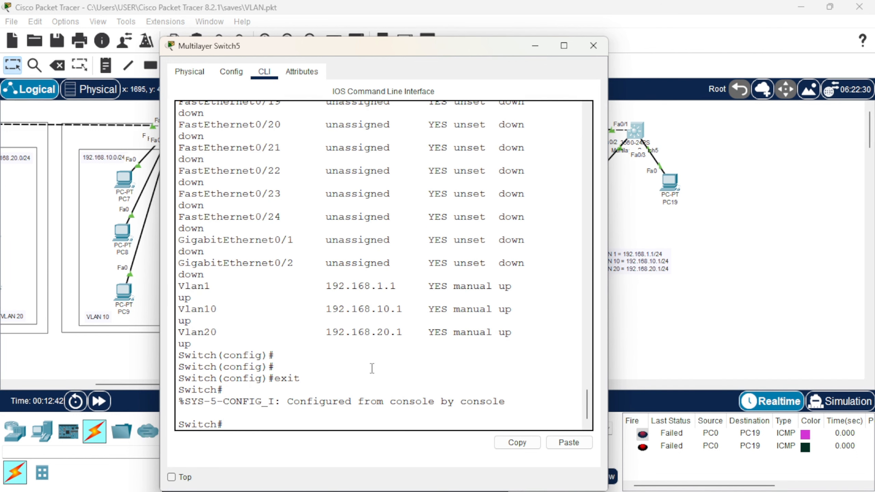
{"action": "type", "text": "show"}
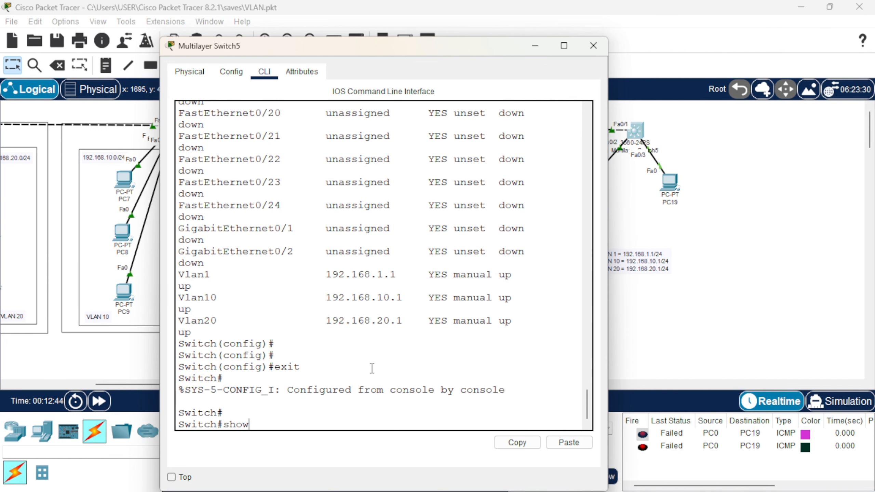
{"action": "type", "text": " ip route"}
{"action": "key", "text": "Return"}
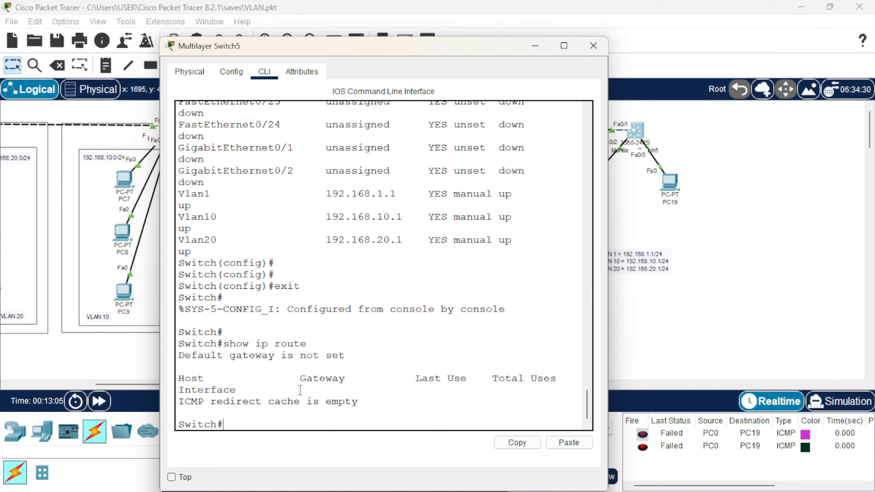
Step: Enter global configuration mode with conf t and enable IP routing on the 3560 switch with ip routing
{"action": "key", "text": "Return"}
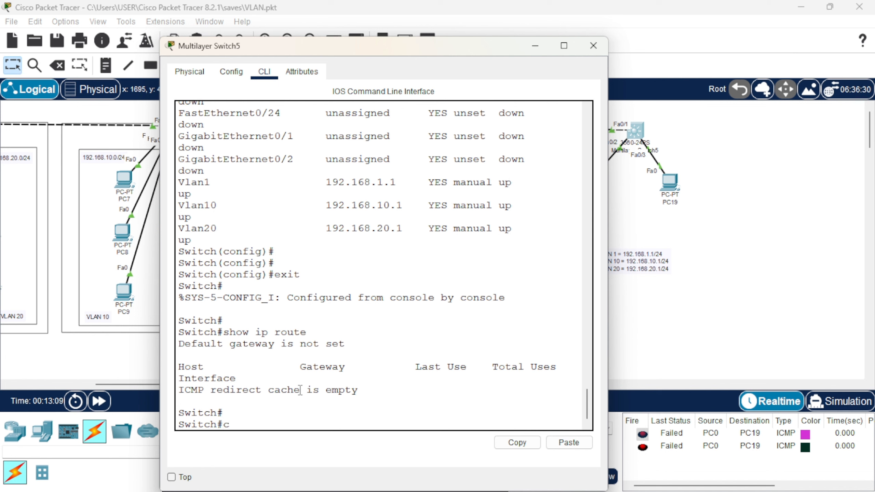
{"action": "type", "text": "conf"}
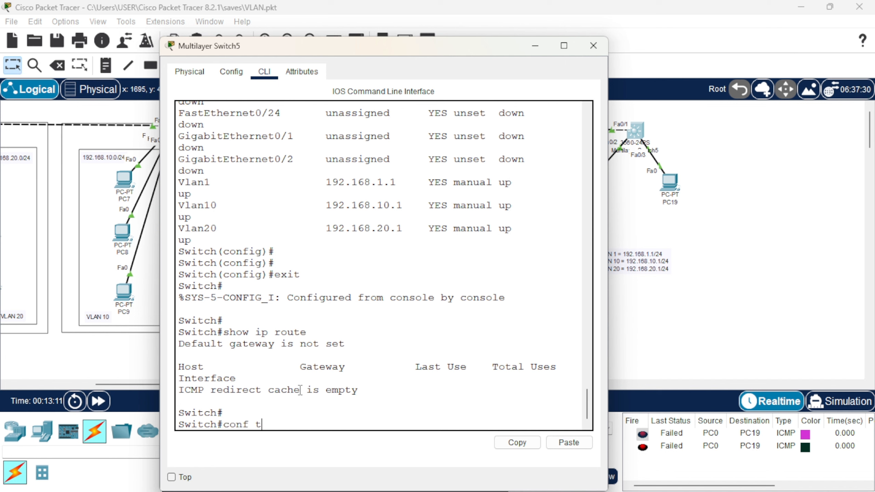
{"action": "type", "text": " t"}
{"action": "key", "text": "Return"}
{"action": "type", "text": "itch(config)#i"}
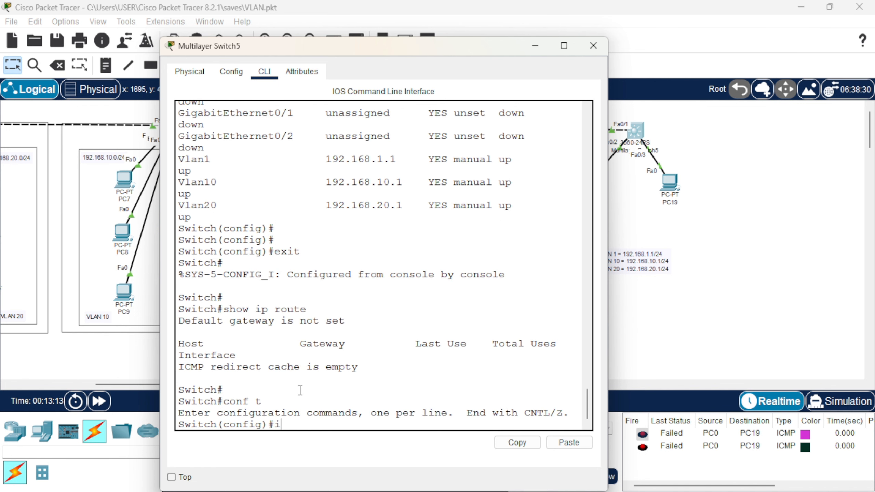
{"action": "type", "text": "p routing"}
{"action": "key", "text": "Return"}
Step: Run do show ip route to check the switch's connected VLAN networks, and return to the topology
{"action": "type", "text": "d"}
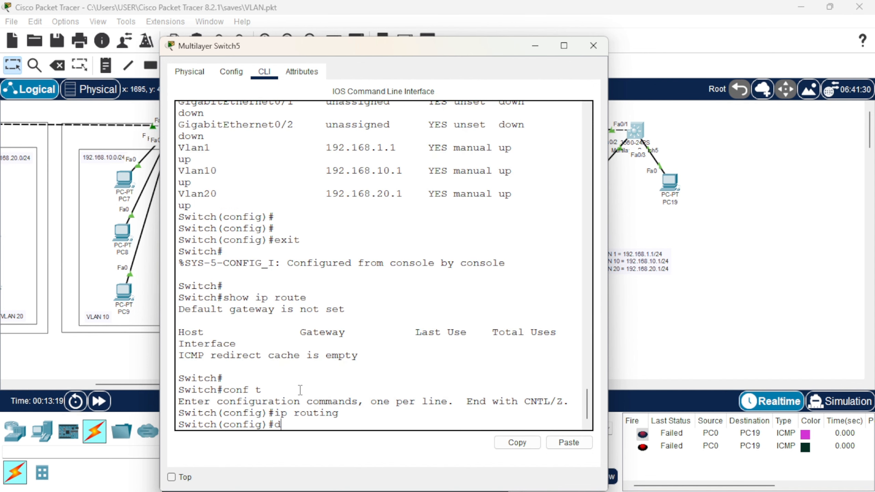
{"action": "type", "text": "o show ip route"}
{"action": "key", "text": "Return"}
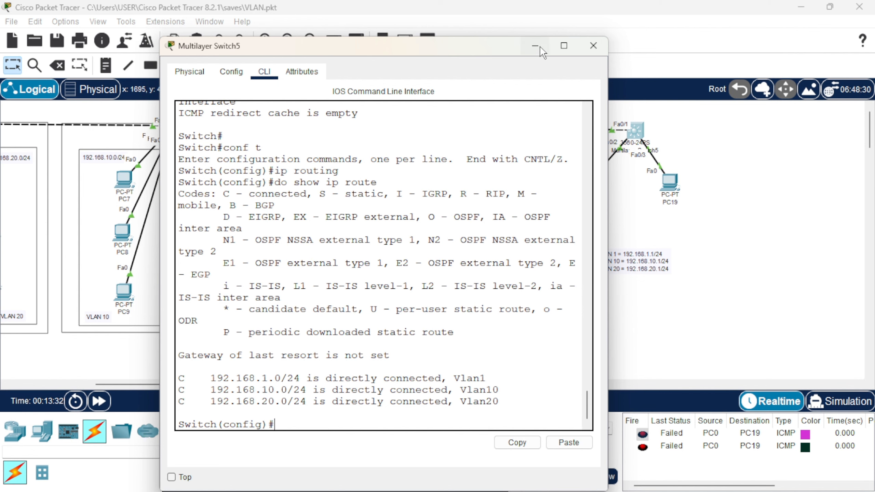
{"action": "left_click", "coordinate": [786, 246]}
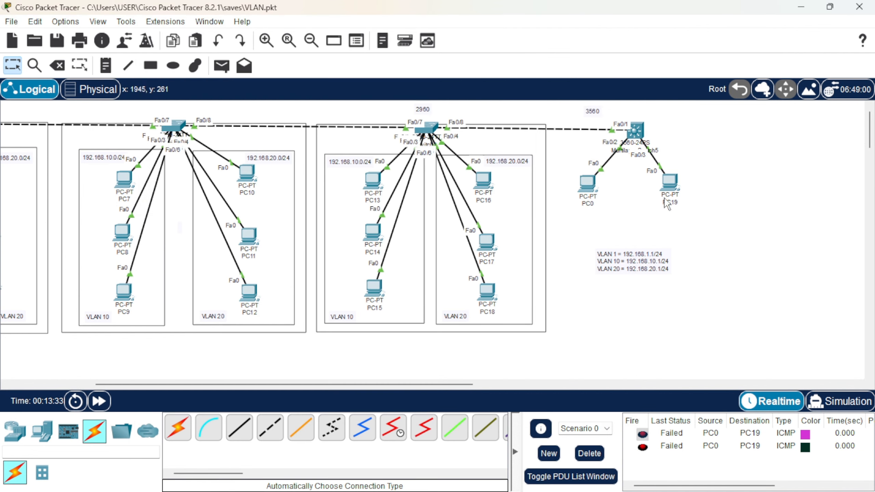
Step: Retest the inter-VLAN connection by sending two more simple PDUs from PC0 to PC19
{"action": "left_click", "coordinate": [221, 68]}
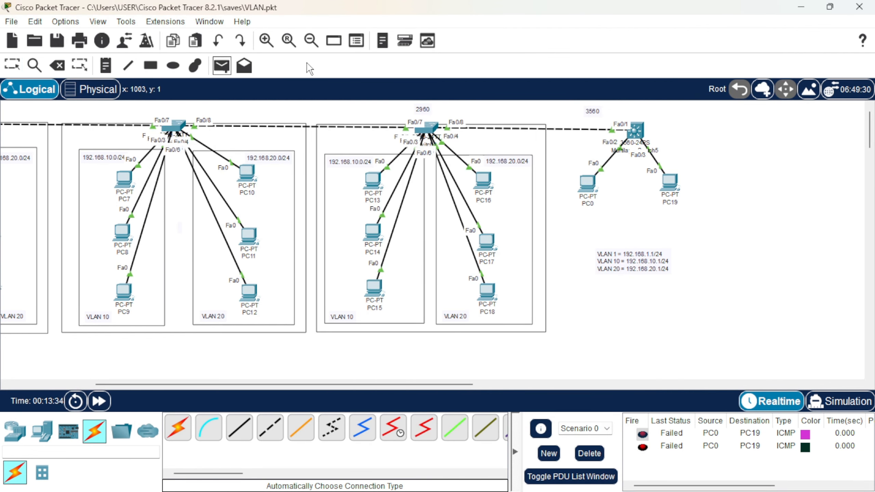
{"action": "left_click", "coordinate": [584, 179]}
{"action": "left_click", "coordinate": [672, 183]}
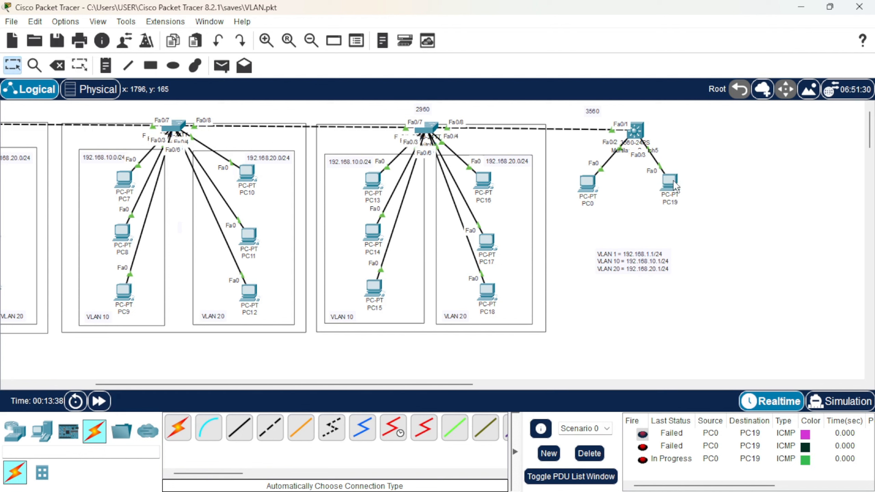
{"action": "left_click", "coordinate": [224, 69]}
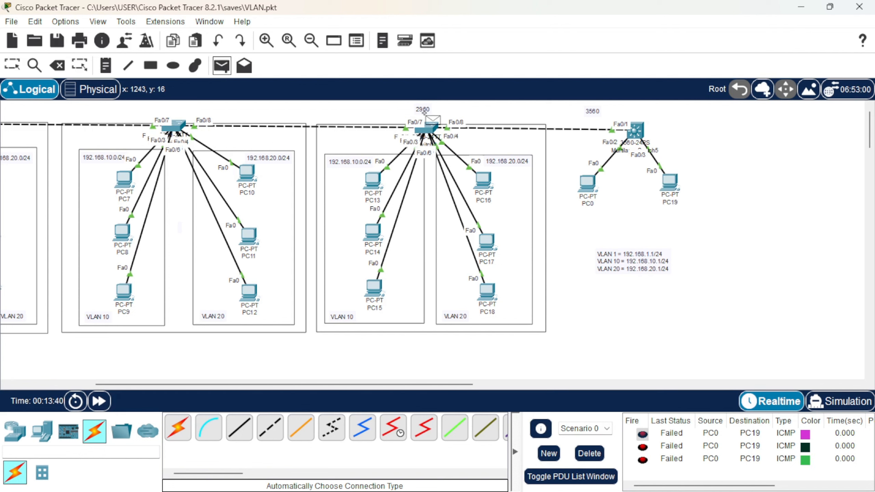
{"action": "left_click", "coordinate": [577, 181]}
{"action": "left_click", "coordinate": [668, 183]}
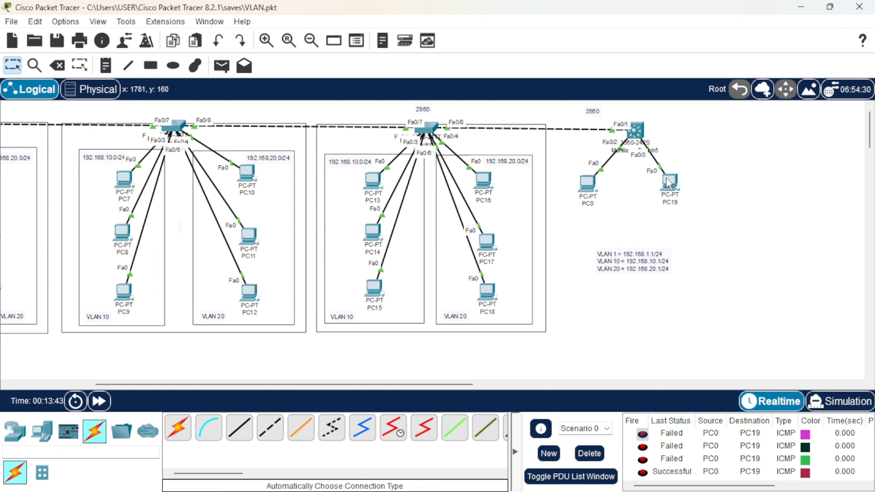
Step: Delete the current PDU scenario and send a fresh simple PDU from PC0 to PC19
{"action": "left_click", "coordinate": [589, 455]}
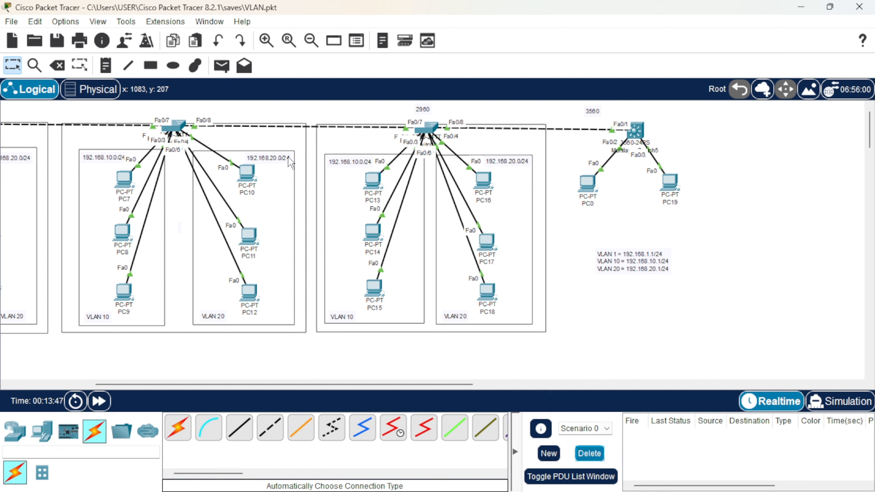
{"action": "left_click", "coordinate": [226, 69]}
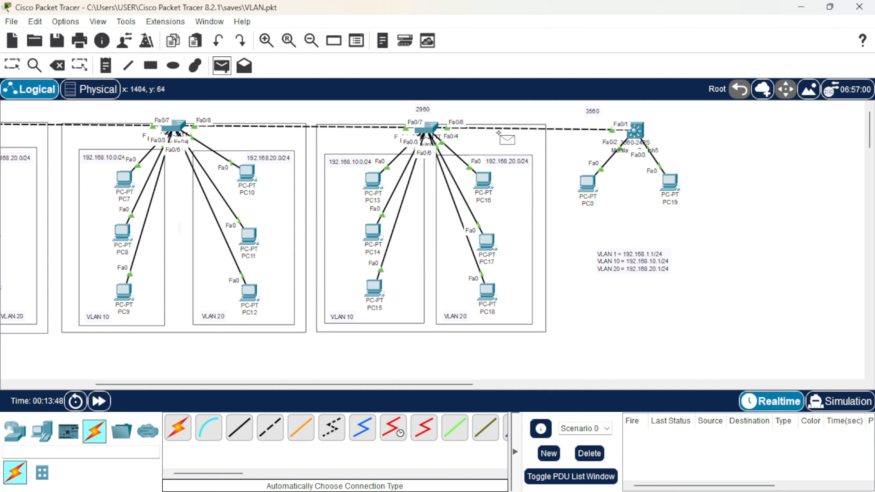
{"action": "left_click", "coordinate": [587, 182]}
{"action": "left_click", "coordinate": [669, 183]}
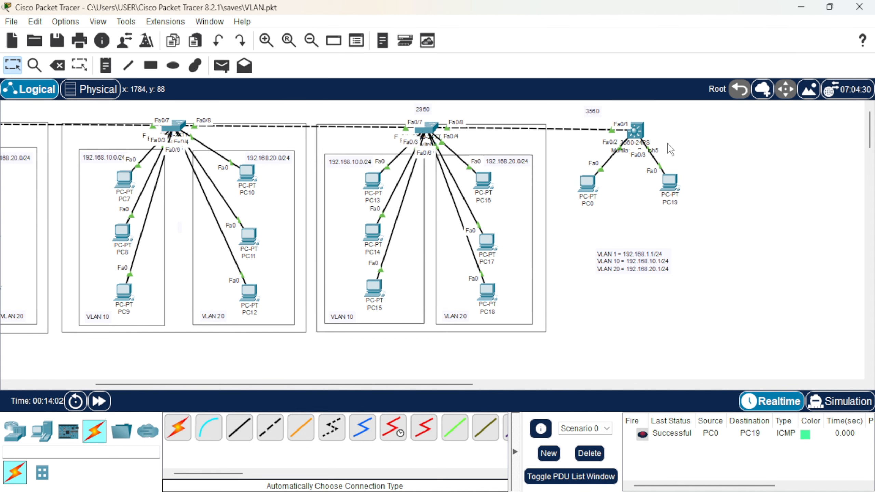
Step: In the 3560 switch's CLI, create DHCP pool VLAN10 with network 192.168.10.0 and mask 255.255.255.0
{"action": "left_click", "coordinate": [637, 130]}
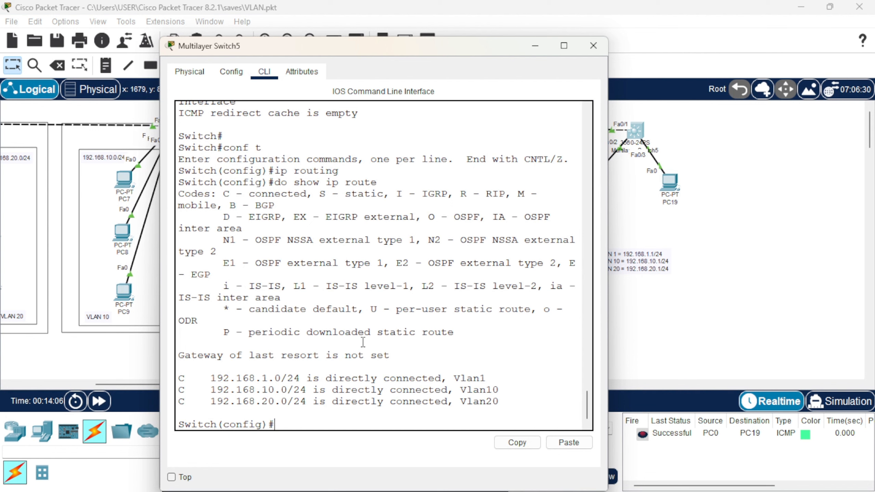
{"action": "key", "text": "Return"}
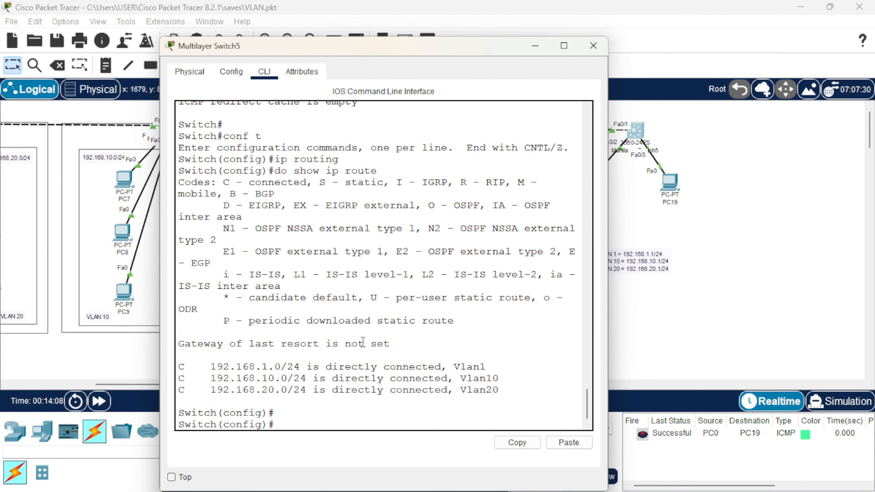
{"action": "type", "text": "ip dhcp pool"}
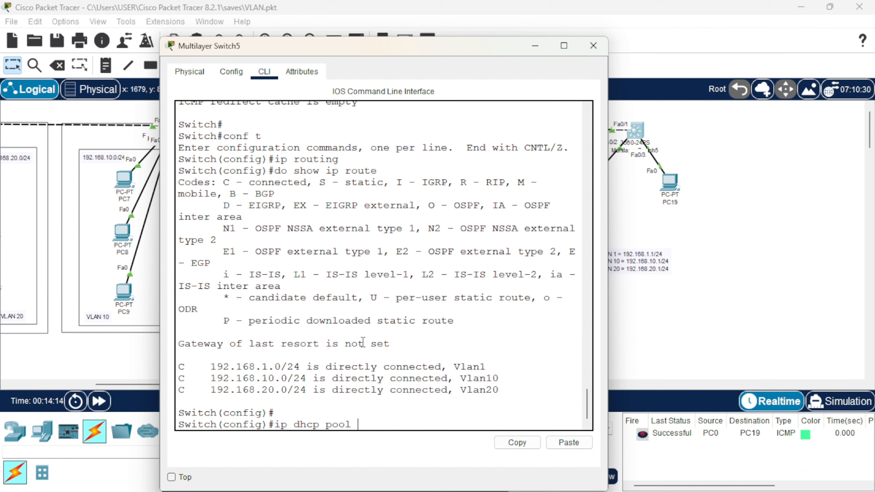
{"action": "type", "text": " VLAN"}
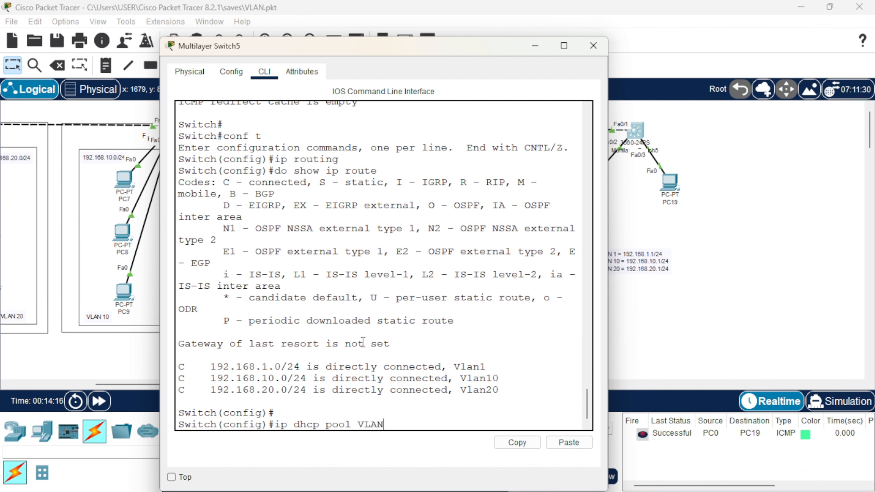
{"action": "type", "text": "10"}
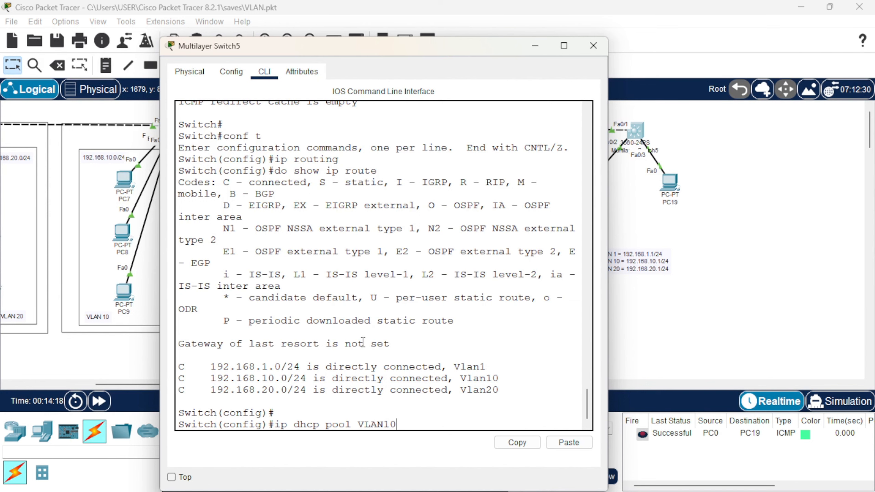
{"action": "key", "text": "Return"}
{"action": "type", "text": "network"}
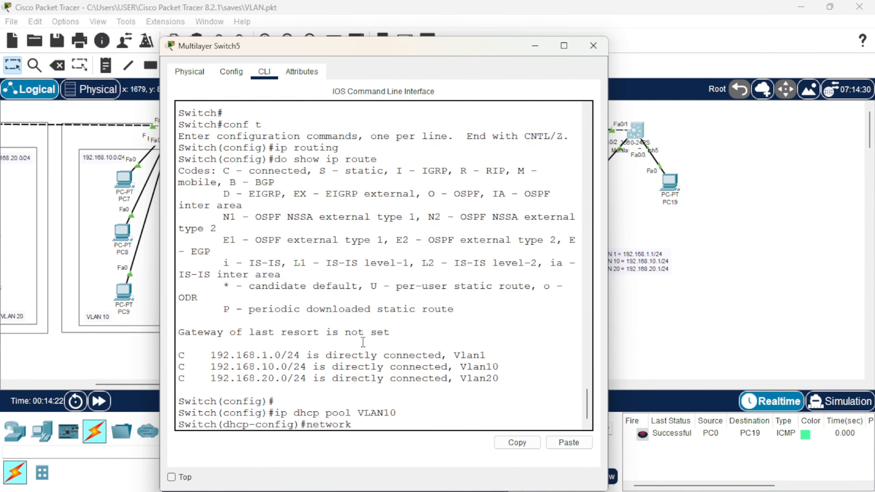
{"action": "type", "text": " 192.168.10.0 255."}
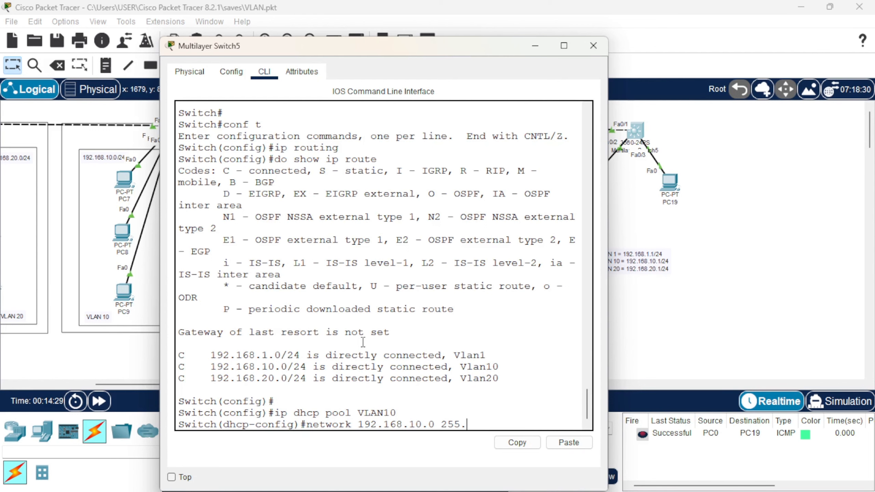
{"action": "type", "text": "255.255.0"}
{"action": "key", "text": "Return"}
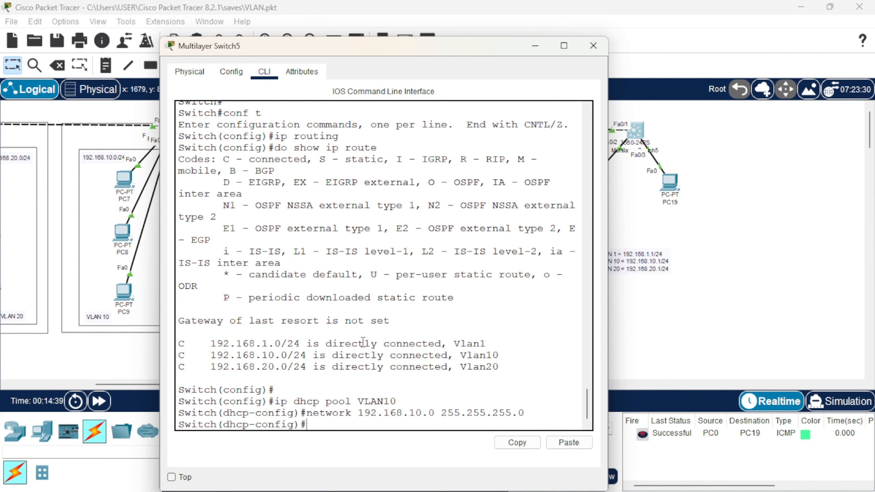
Step: Set the VLAN10 DHCP pool's default router to 192.168.10.1
{"action": "type", "text": "192.1"}
{"action": "key", "text": "BackSpace"}
{"action": "key", "text": "BackSpace"}
{"action": "key", "text": "BackSpace"}
{"action": "key", "text": "BackSpace"}
{"action": "key", "text": "BackSpace"}
{"action": "type", "text": "de"}
{"action": "key", "text": "Tab"}
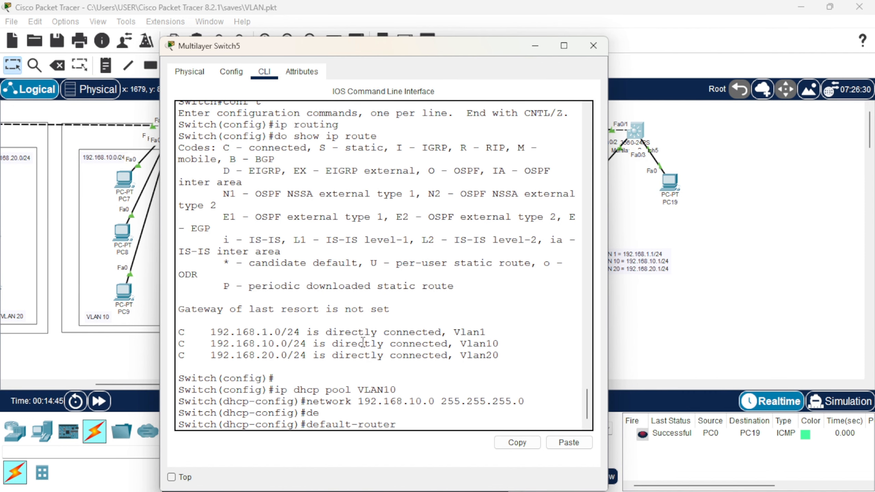
{"action": "type", "text": "192.168.10.1"}
{"action": "key", "text": "Return"}
Step: Set the VLAN10 pool's DNS server to 8.8.8.8 and exit to global configuration mode
{"action": "type", "text": "dns"}
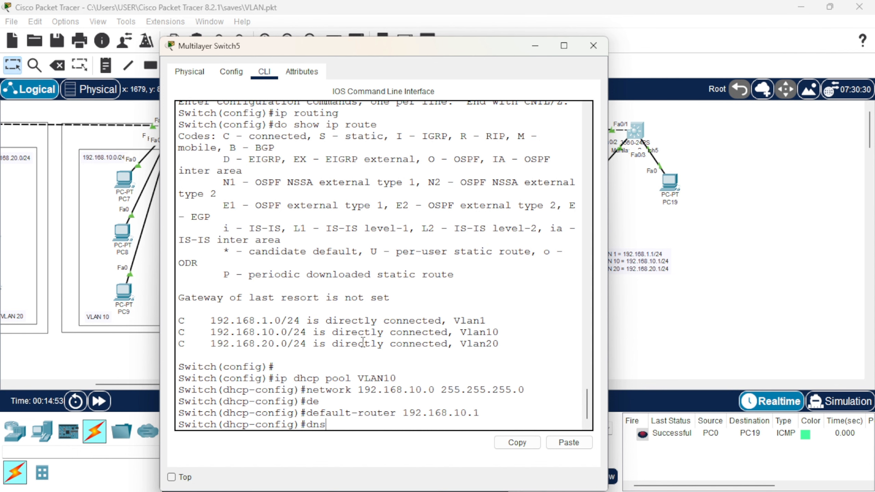
{"action": "key", "text": "Tab"}
{"action": "type", "text": "8.8.8.8"}
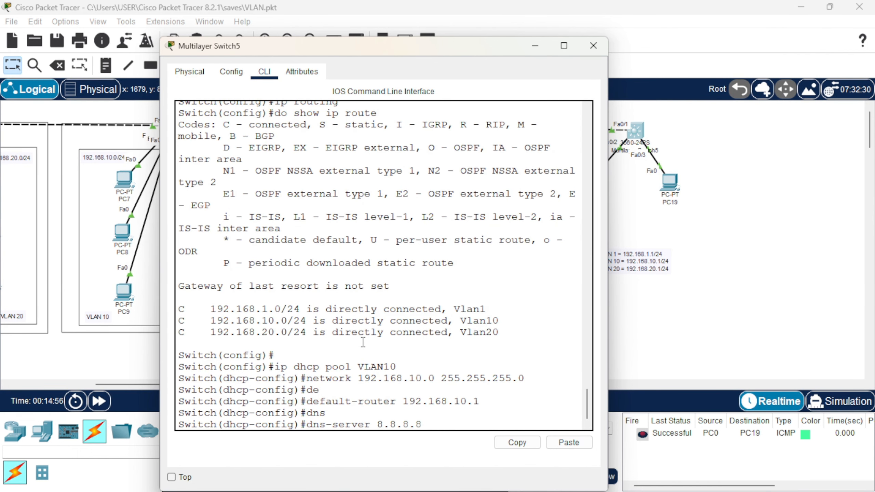
{"action": "key", "text": "Return"}
{"action": "type", "text": "exit"}
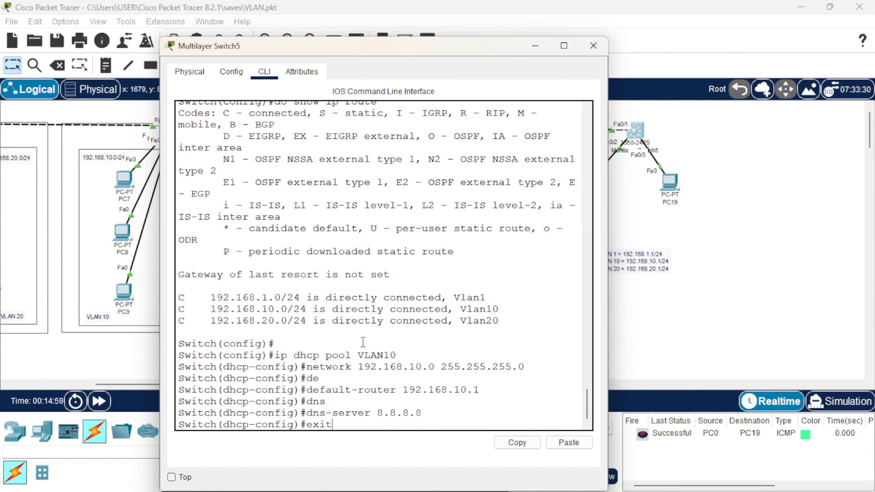
{"action": "key", "text": "Return"}
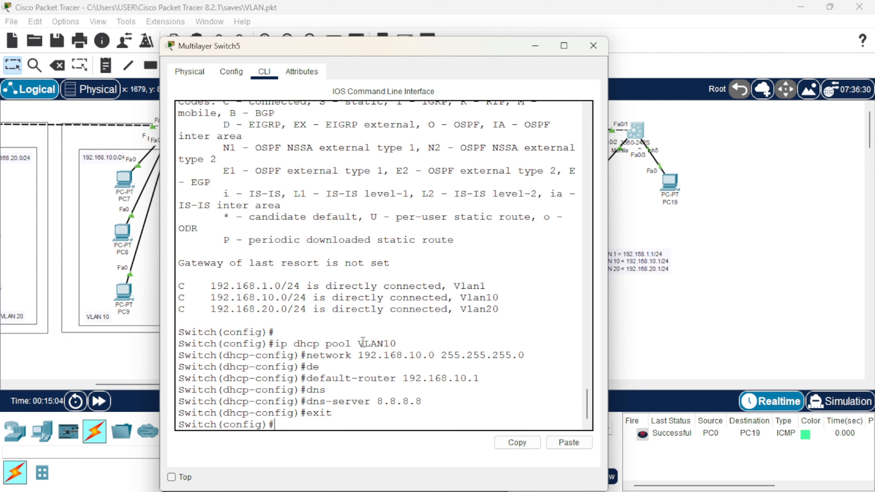
Step: Create DHCP pool VLAN20 on the switch with network 192.168.20.0 and mask 255.255.255.0
{"action": "type", "text": "ip dhcp pool V"}
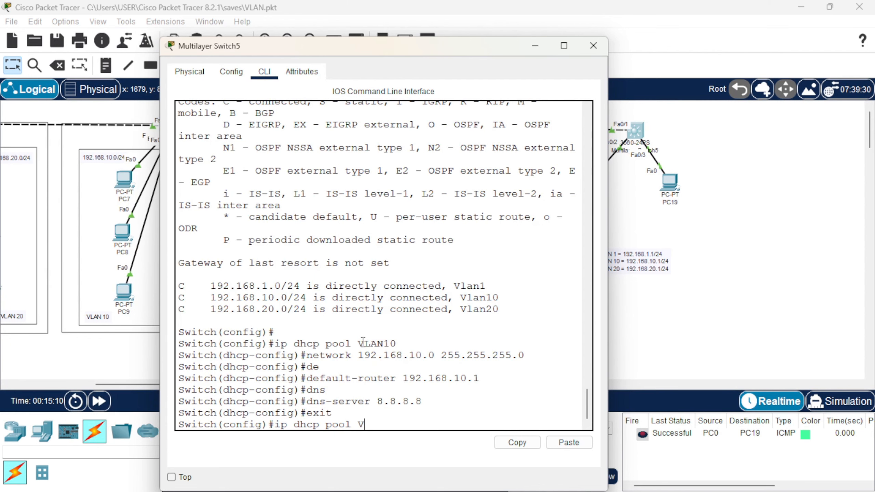
{"action": "type", "text": "LAN20"}
{"action": "key", "text": "Return"}
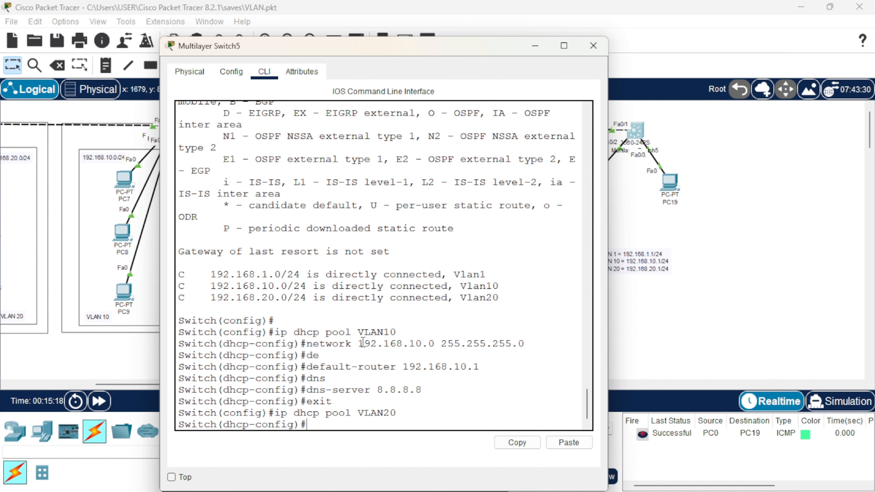
{"action": "type", "text": "network 192.168"}
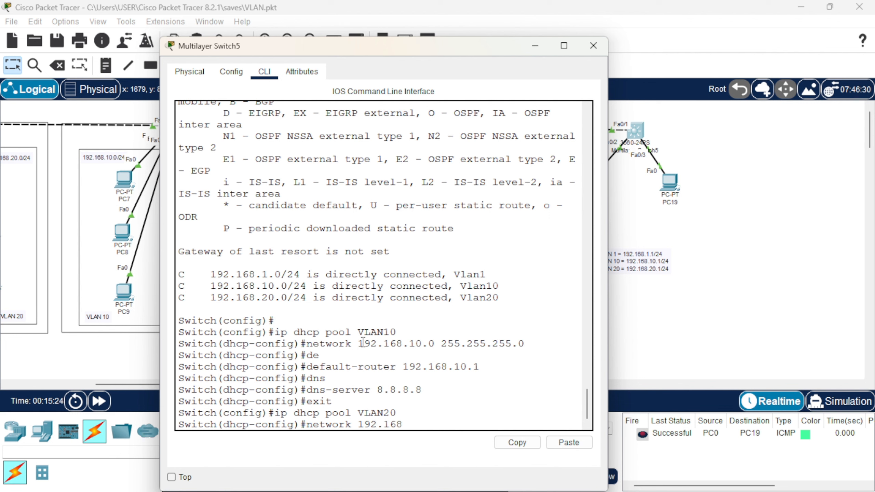
{"action": "type", "text": ".20.0 255.255.255.0"}
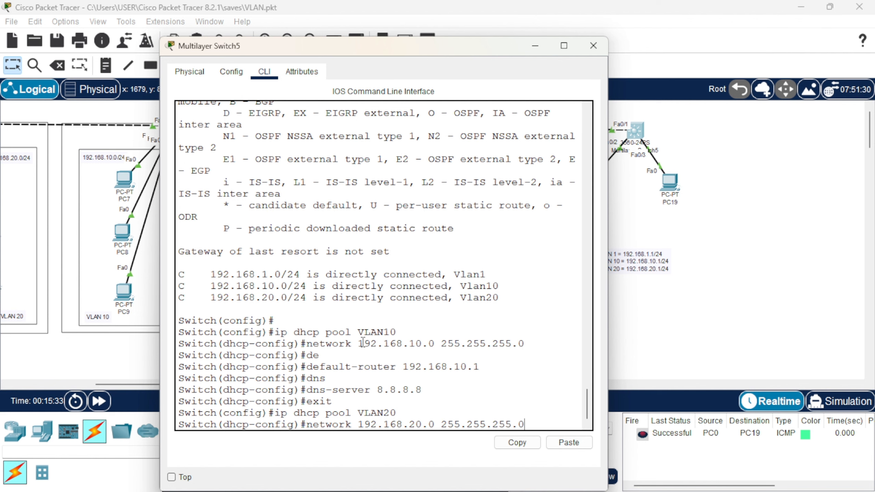
{"action": "key", "text": "Return"}
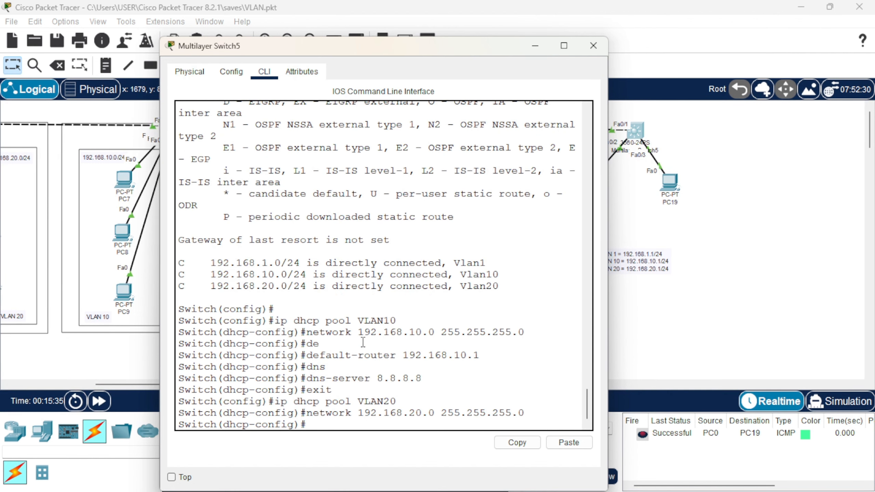
Step: Give the VLAN20 pool default router 192.168.20.1 and DNS server 8.8.8.8, and exit DHCP configuration
{"action": "type", "text": "de"}
{"action": "key", "text": "Tab"}
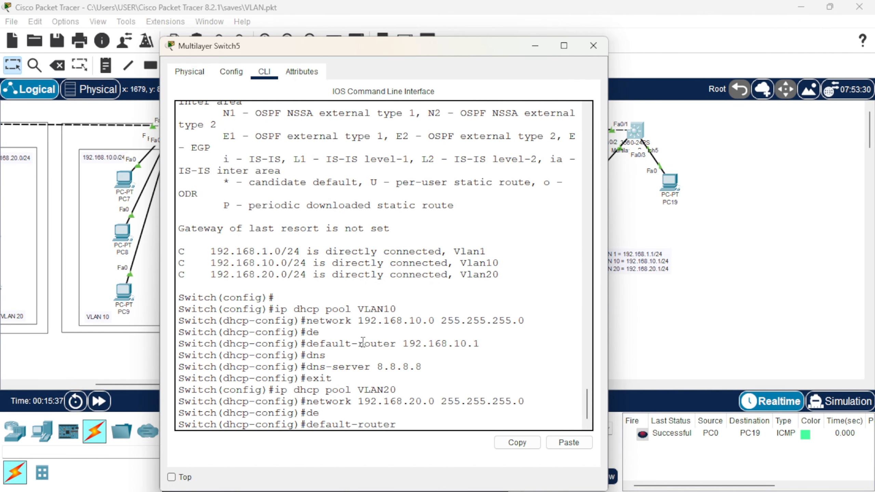
{"action": "type", "text": "192.168.20.1"}
{"action": "key", "text": "Return"}
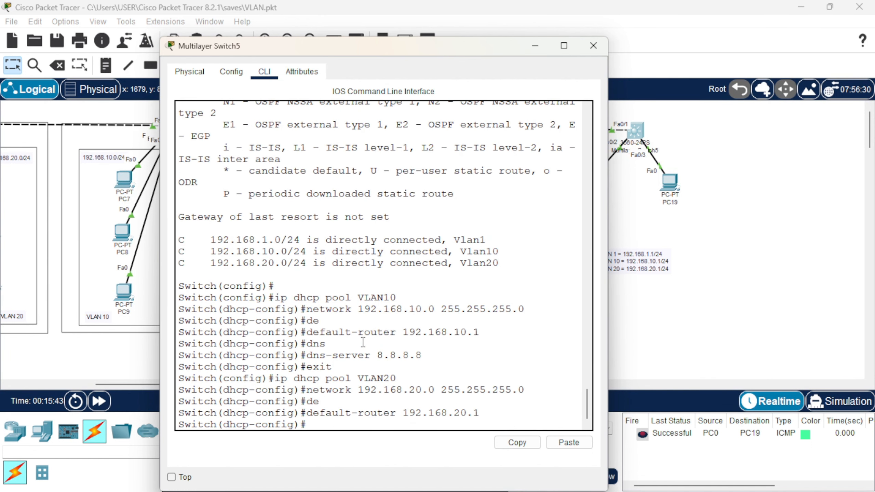
{"action": "type", "text": "dns"}
{"action": "key", "text": "Tab"}
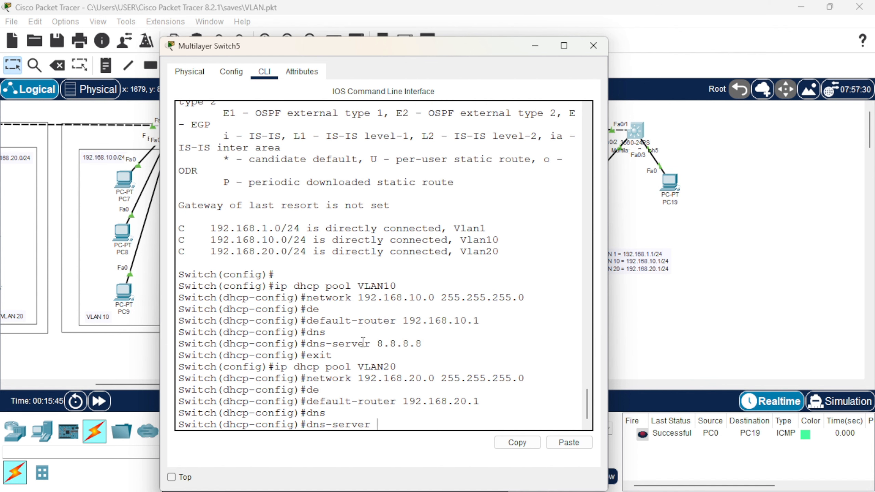
{"action": "type", "text": "8.8.8.8"}
{"action": "key", "text": "Return"}
{"action": "key", "text": "Return"}
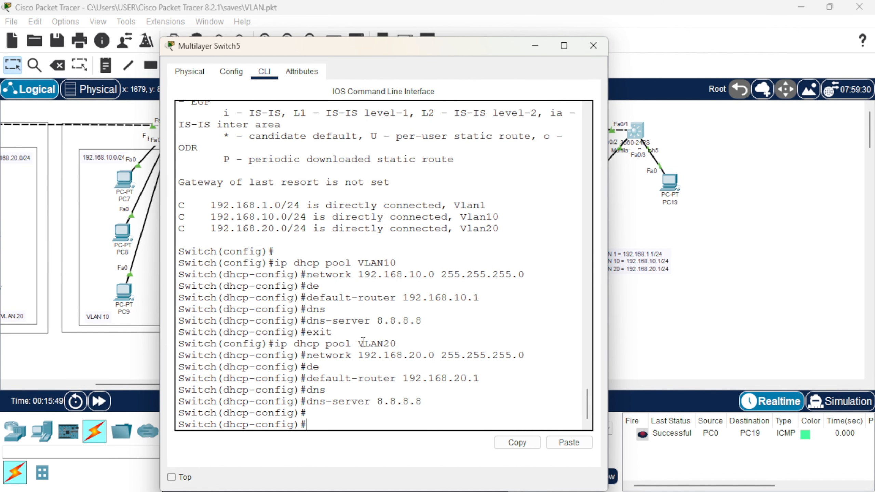
{"action": "type", "text": "exit"}
{"action": "key", "text": "Return"}
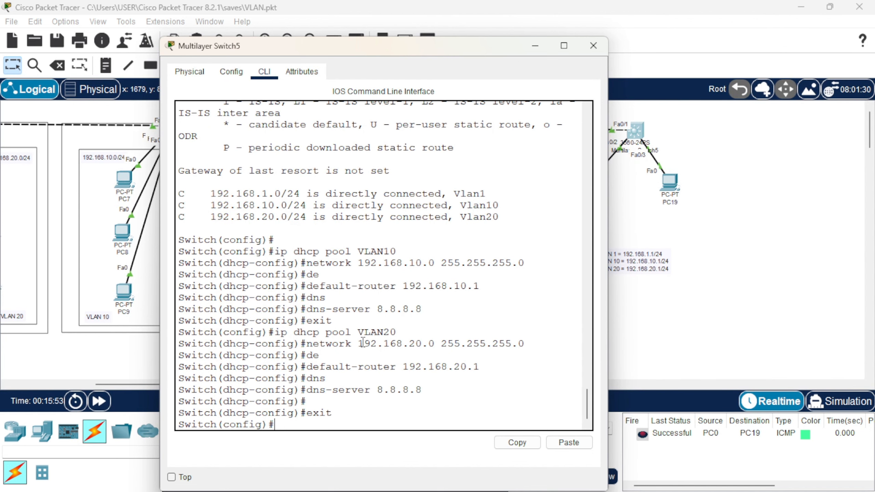
Step: Create DHCP pool VLAN1 on the switch with network 192.168.1.0 and mask 255.255.255.0
{"action": "type", "text": "ip dhcp pool"}
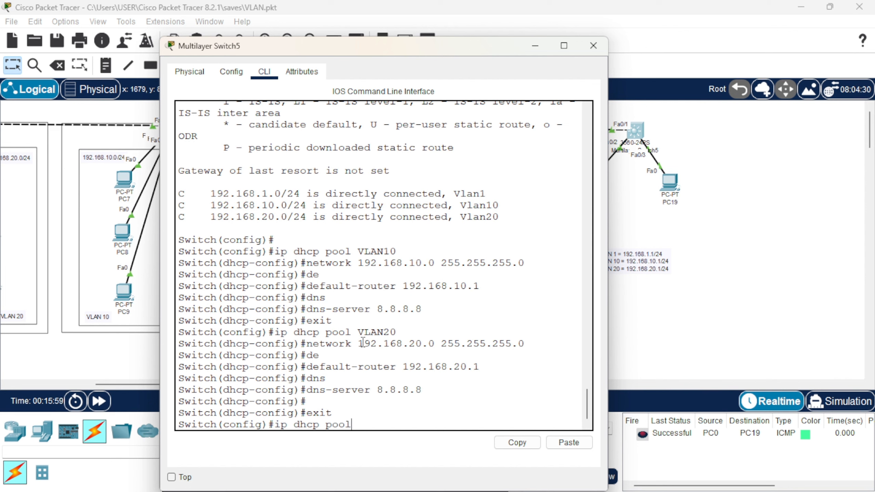
{"action": "type", "text": " VLAN1"}
{"action": "key", "text": "Return"}
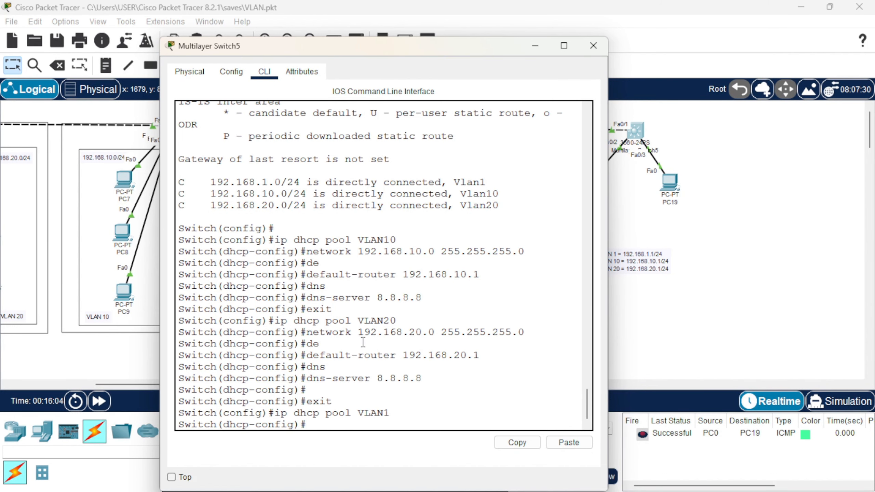
{"action": "type", "text": "network 192.1"}
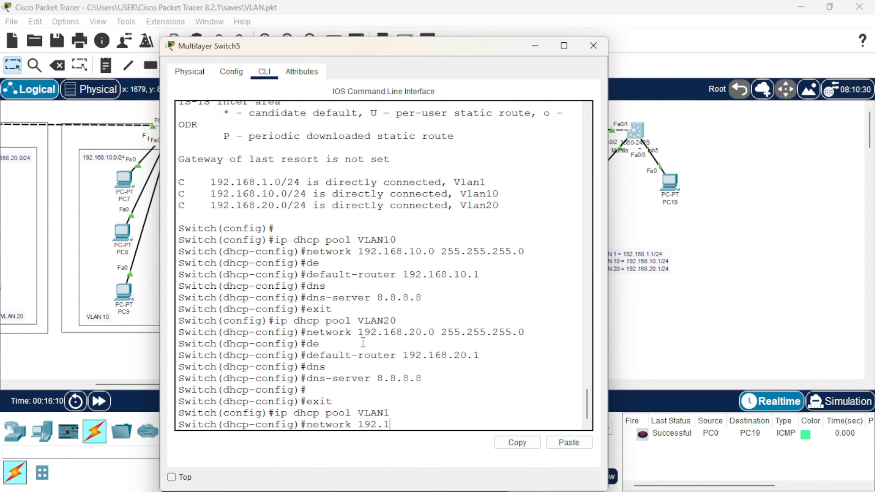
{"action": "type", "text": "68.1."}
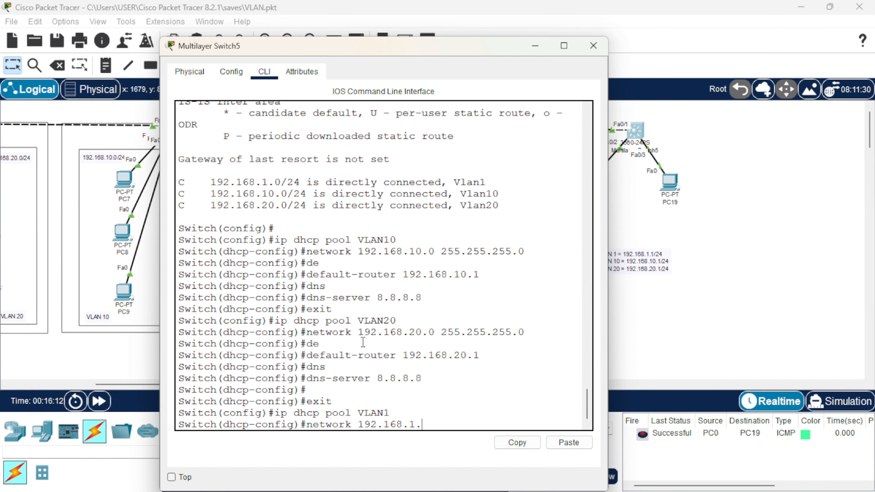
{"action": "type", "text": "0 255."}
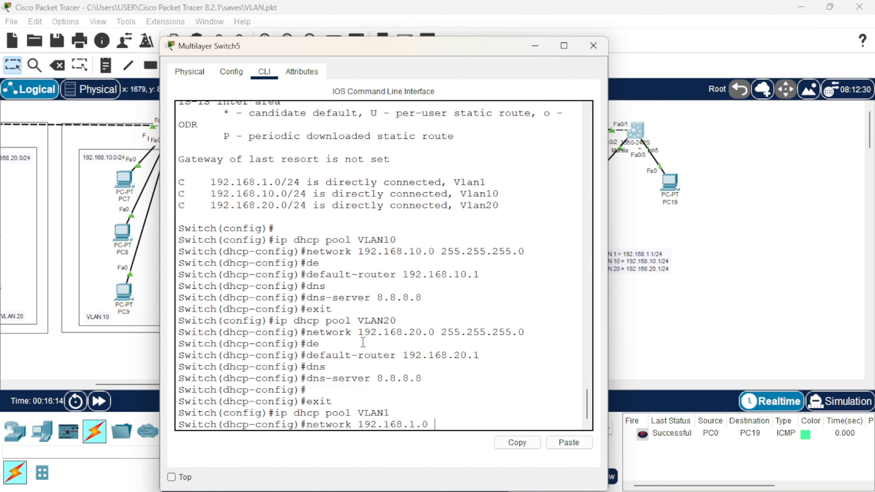
{"action": "type", "text": "255.255.0"}
{"action": "key", "text": "Return"}
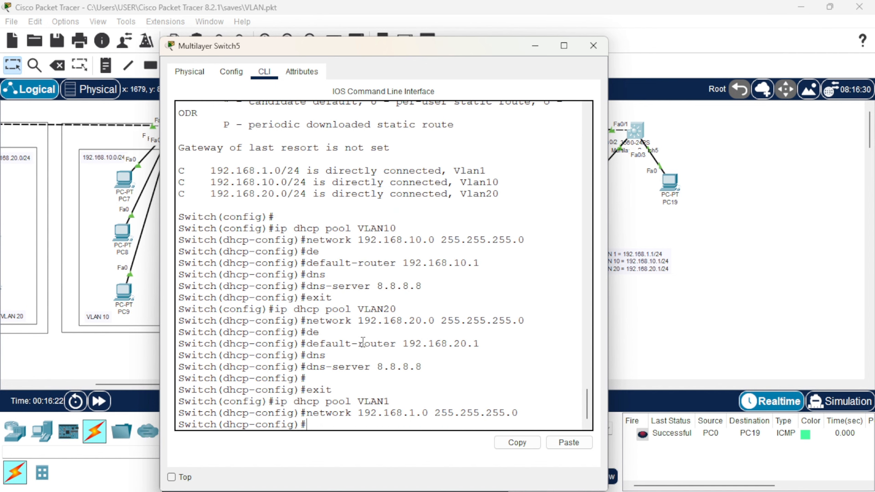
Step: Set the VLAN1 pool's default router to 192.168.1.1 and its DNS server to 8.8.8.8
{"action": "type", "text": "de"}
{"action": "key", "text": "Tab"}
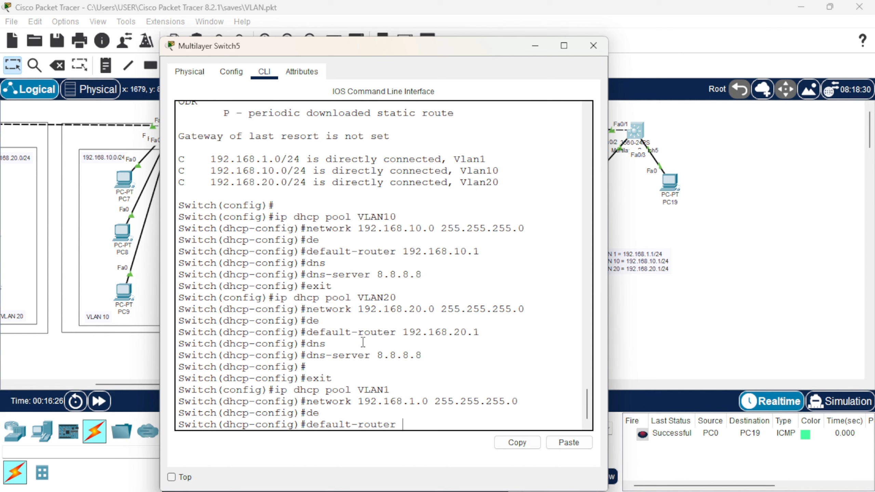
{"action": "type", "text": "192.168.1.1"}
{"action": "key", "text": "Return"}
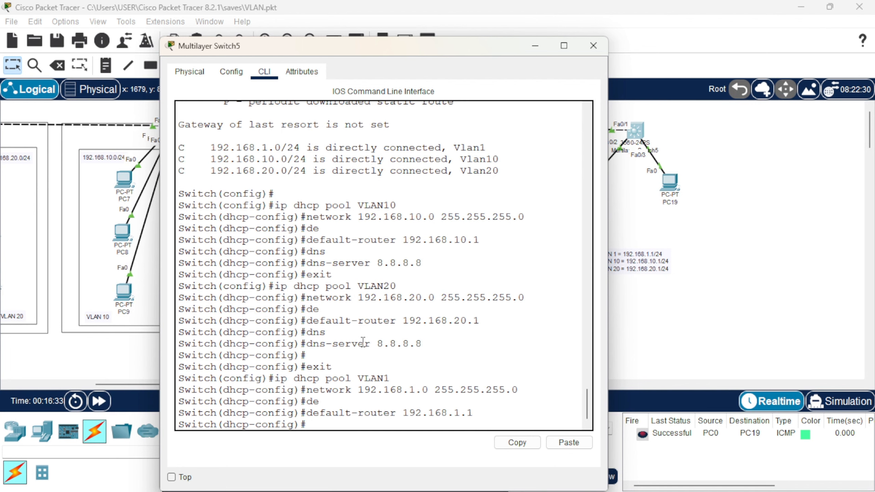
{"action": "type", "text": "dns"}
{"action": "key", "text": "Tab"}
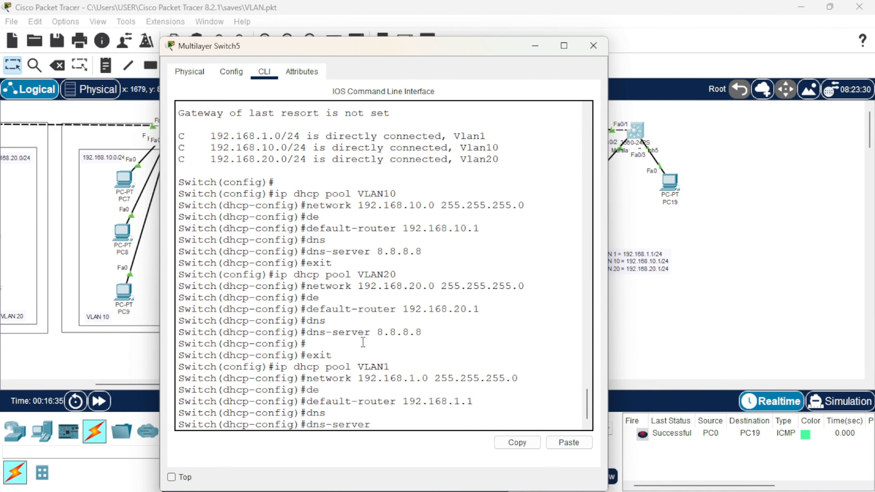
{"action": "type", "text": "8.8.8.8"}
{"action": "key", "text": "Return"}
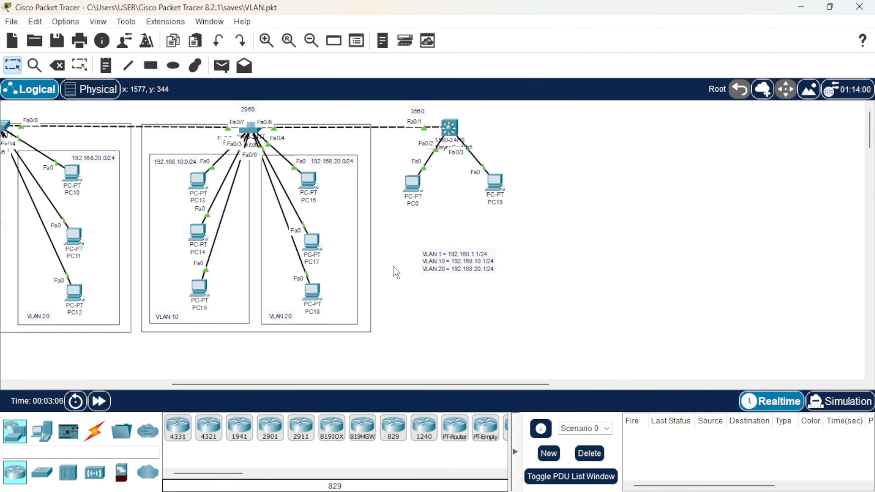
Step: Clear PC0's static IPv4 address, switch its IP configuration to DHCP, and close PC0's window
{"action": "left_click", "coordinate": [411, 183]}
{"action": "left_click", "coordinate": [312, 111]}
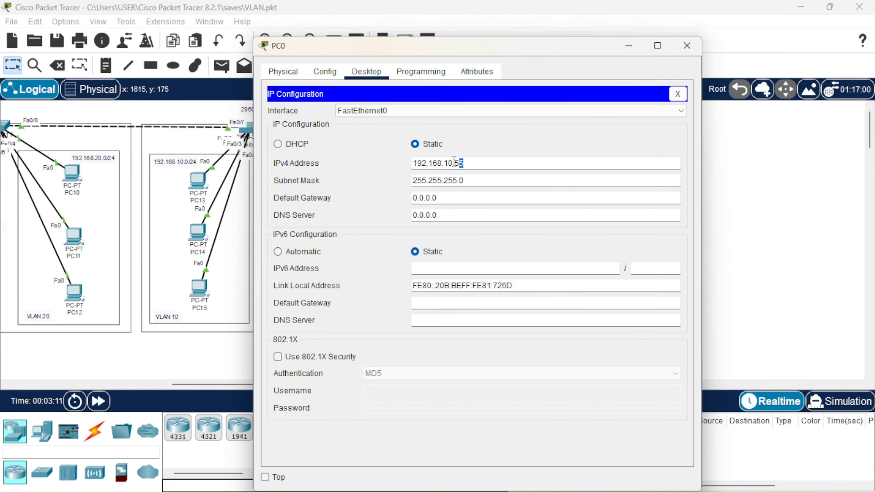
{"action": "left_click_drag", "start_coordinate": [464, 162], "coordinate": [402, 162]}
{"action": "key", "text": "BackSpace"}
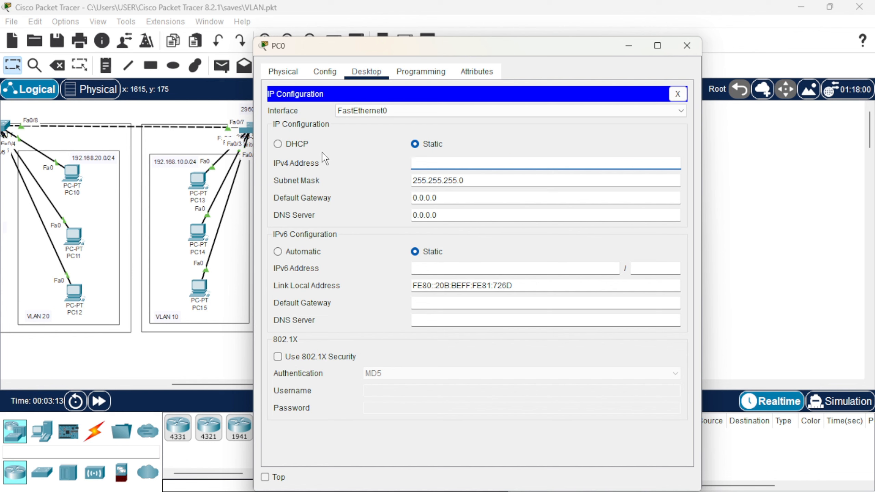
{"action": "left_click", "coordinate": [281, 144]}
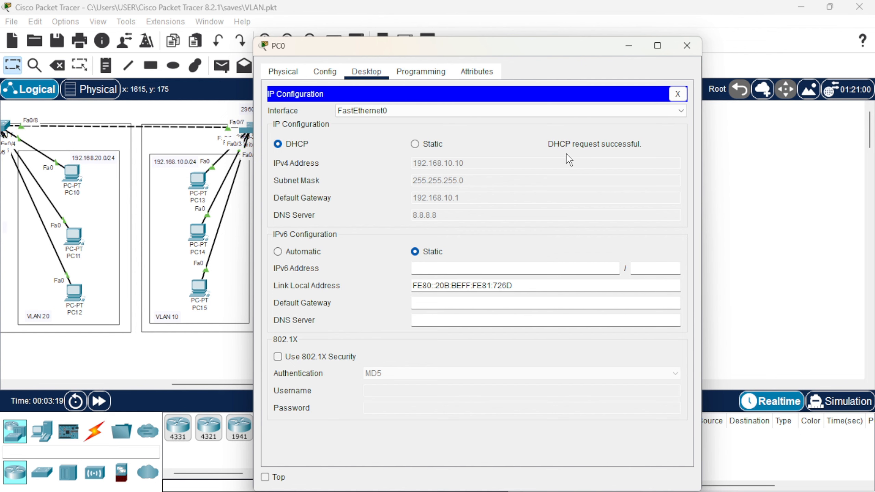
{"action": "left_click", "coordinate": [686, 46]}
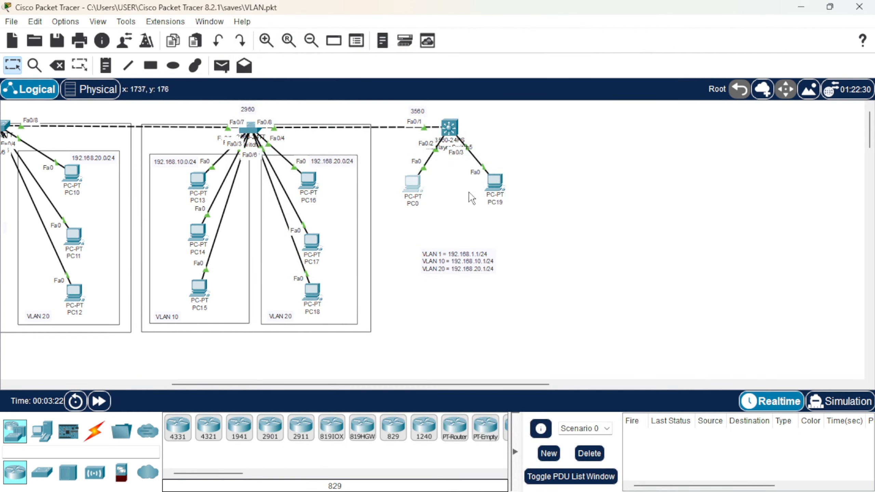
Step: Clear PC19's static IPv4 address and switch its IP configuration to DHCP
{"action": "left_click", "coordinate": [499, 177]}
{"action": "left_click", "coordinate": [314, 153]}
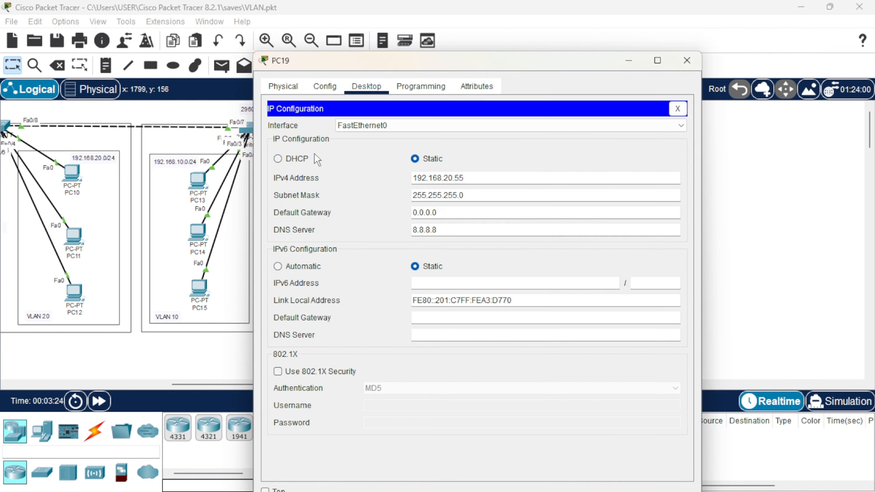
{"action": "left_click", "coordinate": [472, 177]}
{"action": "key", "text": "BackSpace"}
{"action": "key", "text": "BackSpace"}
{"action": "key", "text": "BackSpace"}
{"action": "key", "text": "BackSpace"}
{"action": "key", "text": "BackSpace"}
{"action": "key", "text": "BackSpace"}
{"action": "key", "text": "BackSpace"}
{"action": "key", "text": "BackSpace"}
{"action": "key", "text": "BackSpace"}
{"action": "key", "text": "BackSpace"}
{"action": "key", "text": "BackSpace"}
{"action": "key", "text": "BackSpace"}
{"action": "key", "text": "BackSpace"}
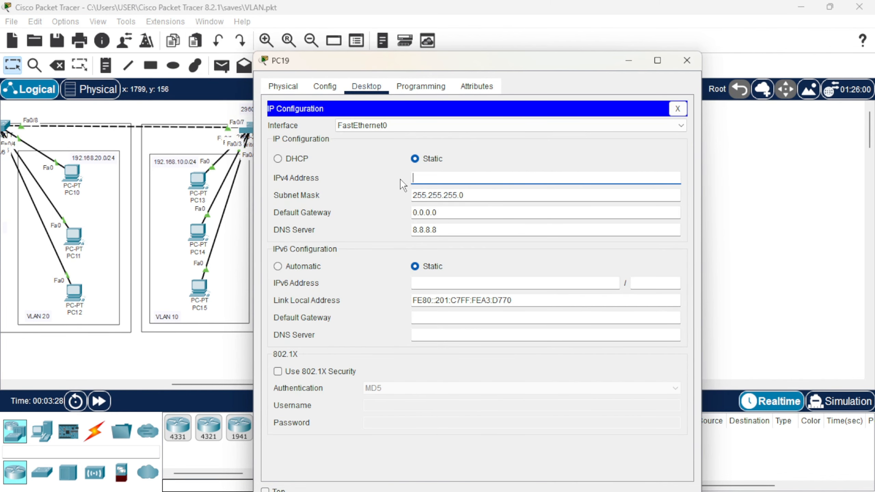
{"action": "left_click", "coordinate": [277, 159]}
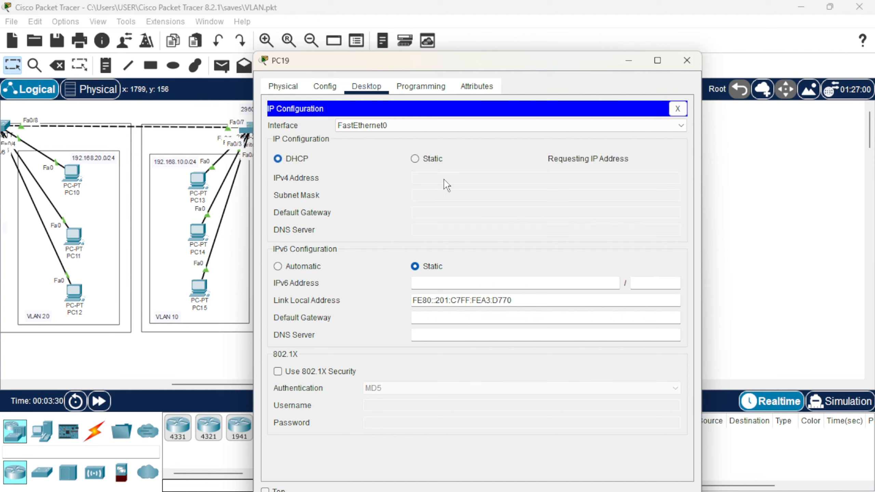